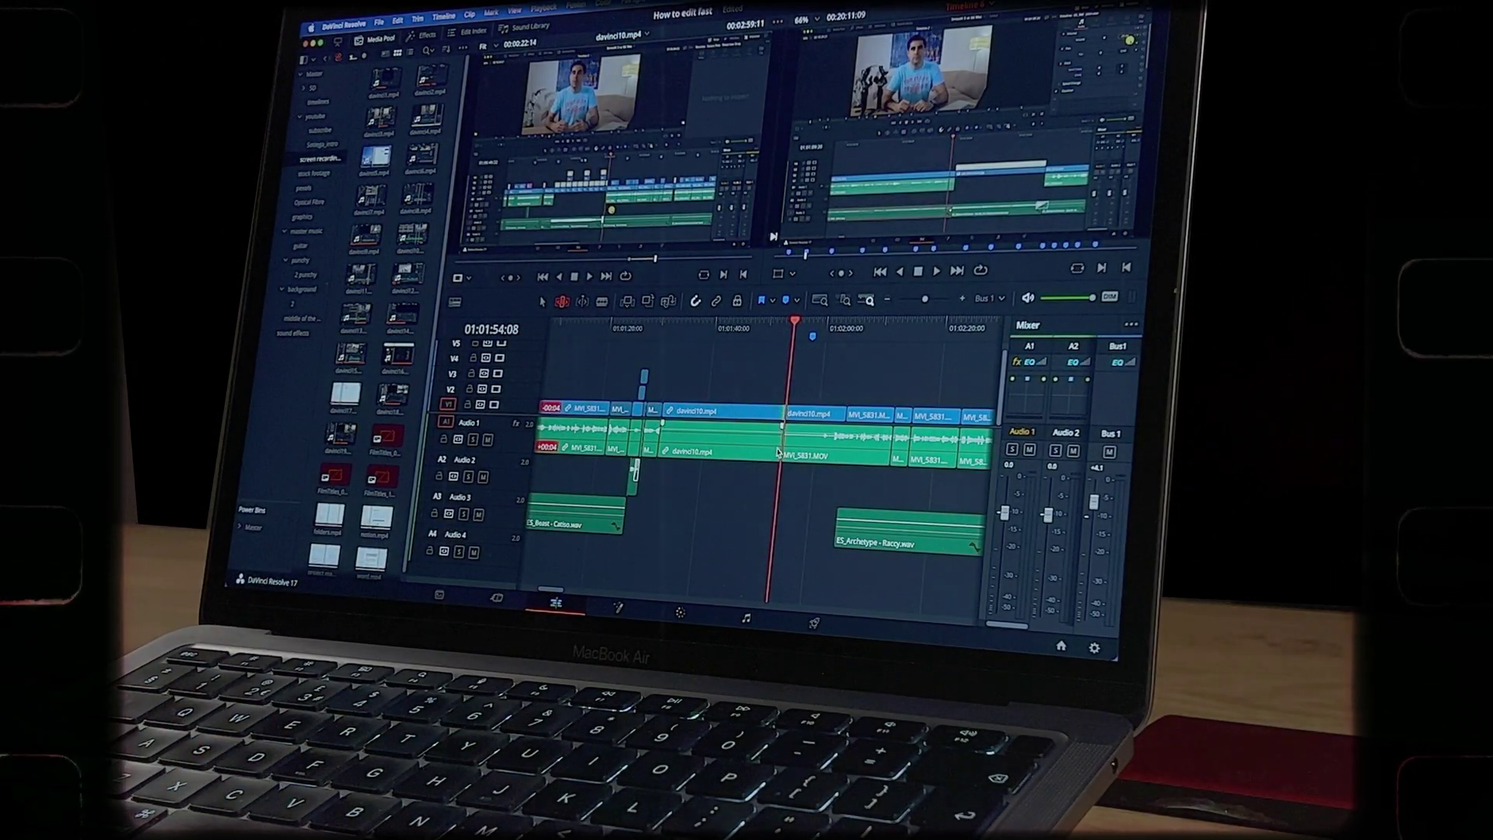
Step: Cut a section from the timeline, then go to the dashboard's Task List page
key("super+shift+bracketleft")
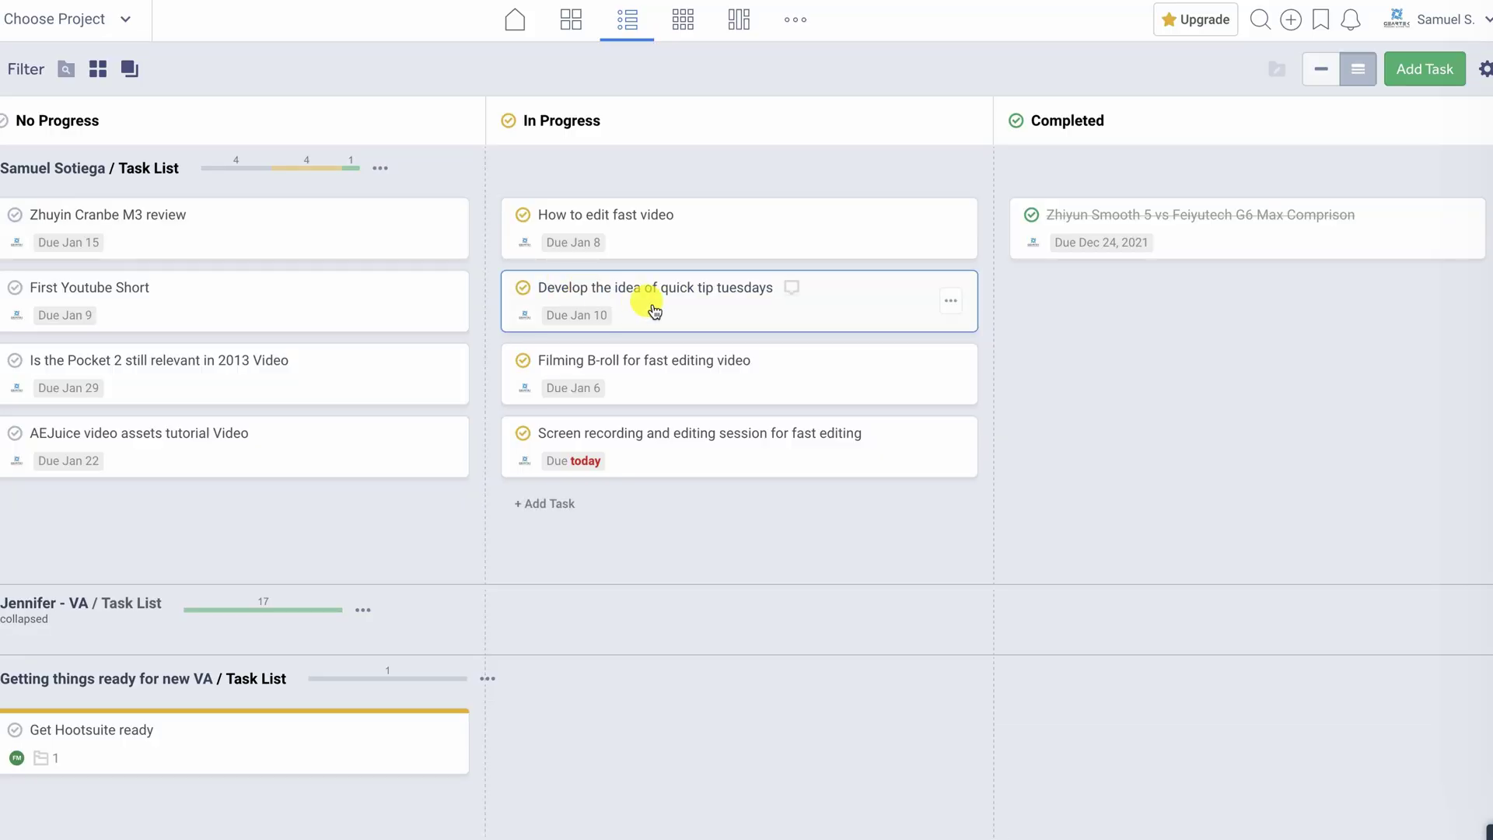
left_click(524, 18)
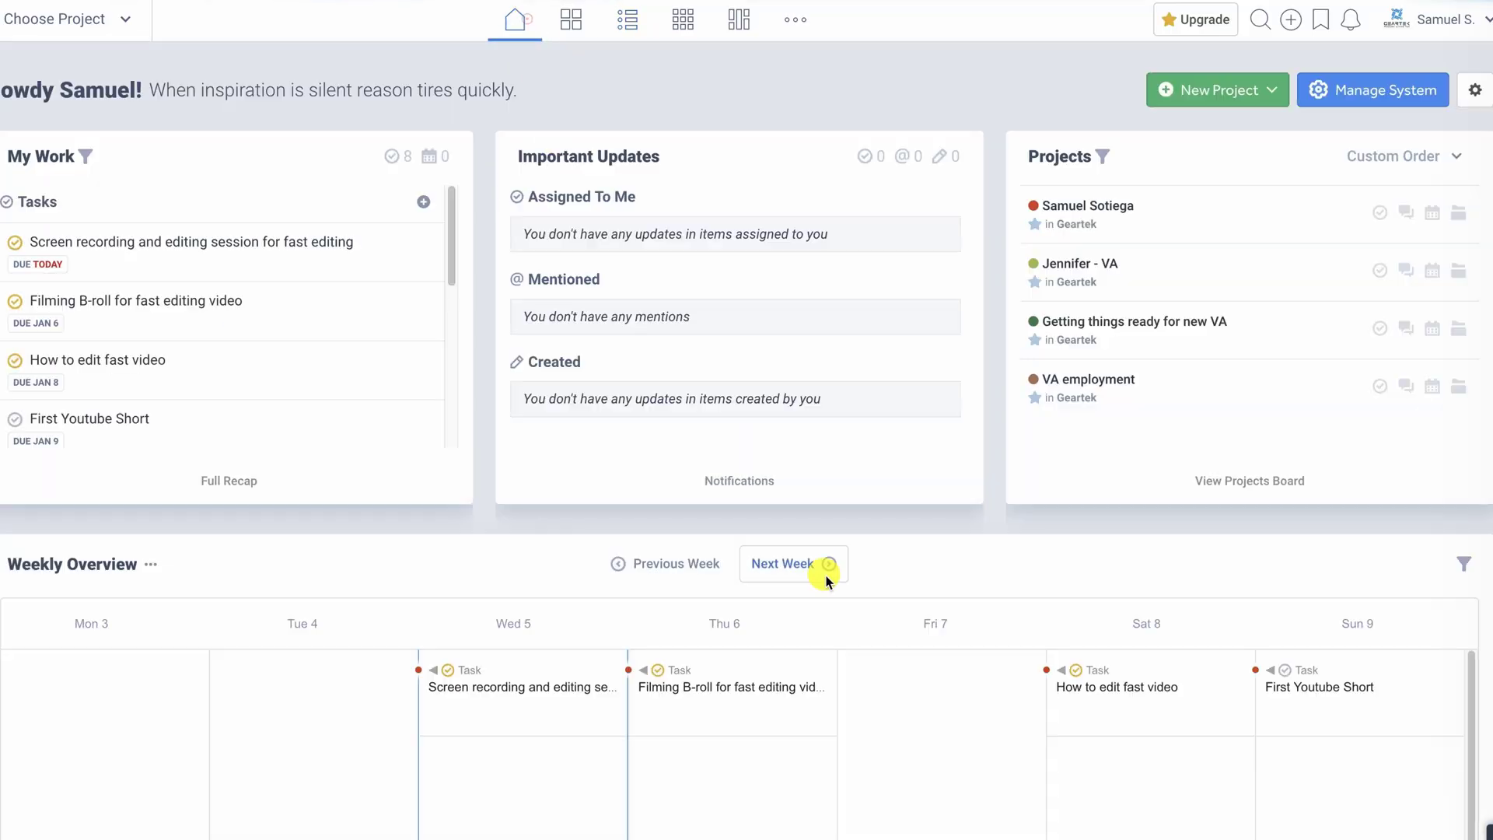
scroll(863, 618, "down", 2)
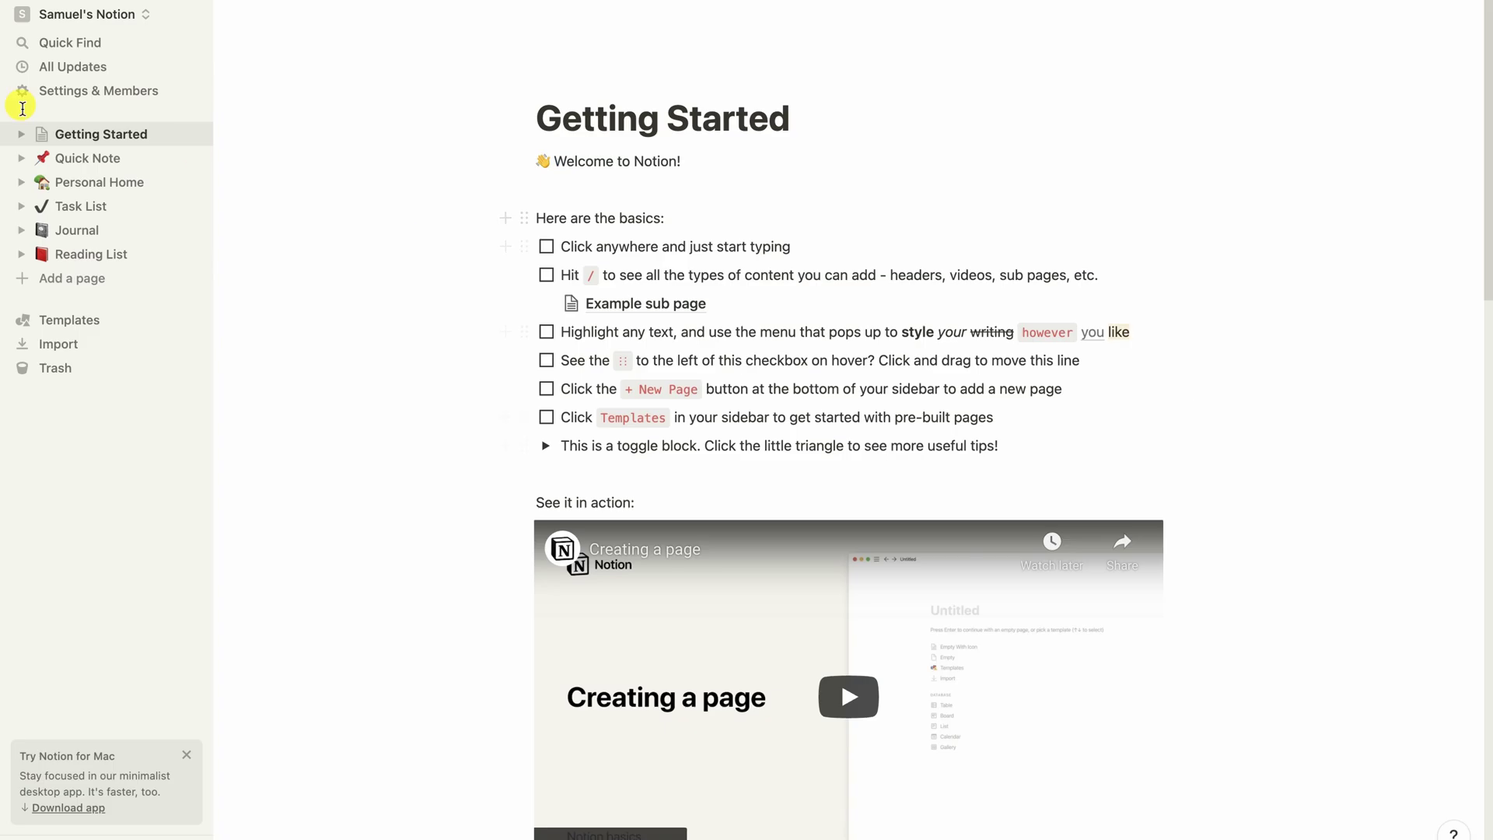
left_click(91, 215)
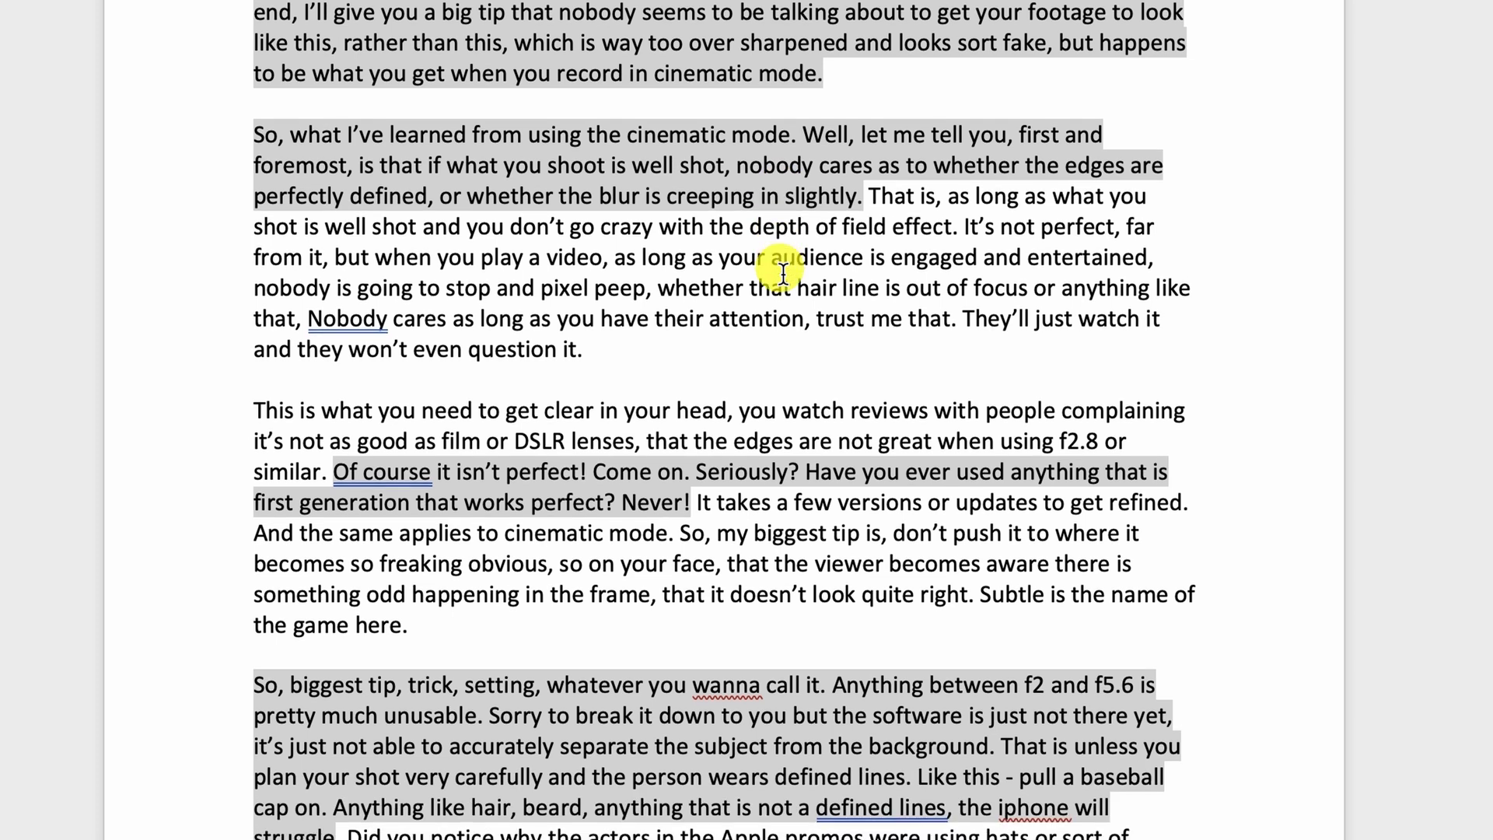
scroll(781, 272, "down", 3)
scroll(781, 270, "down", 3)
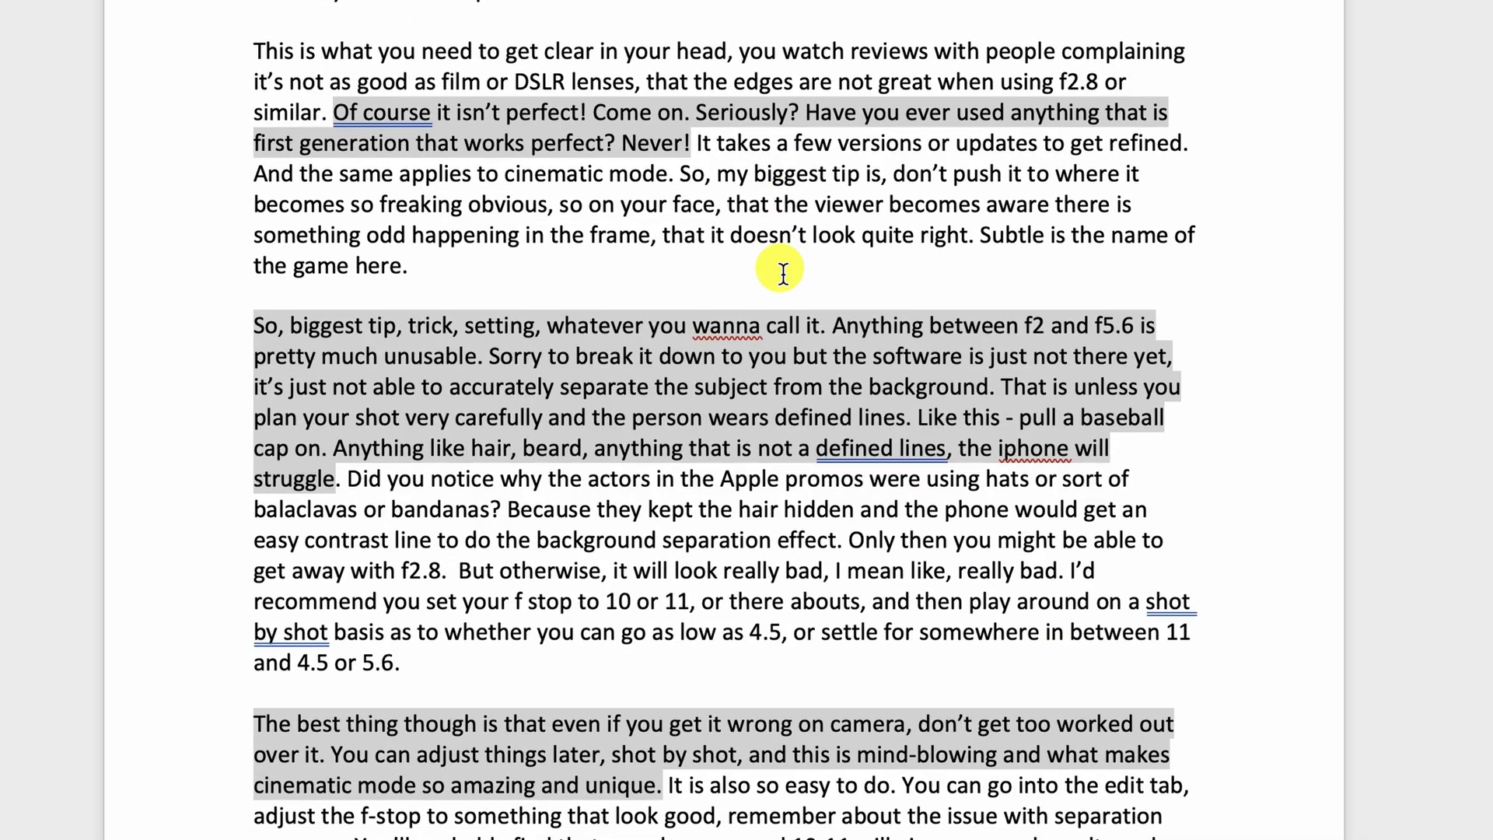
scroll(781, 271, "down", 1)
scroll(782, 271, "down", 3)
scroll(781, 271, "down", 3)
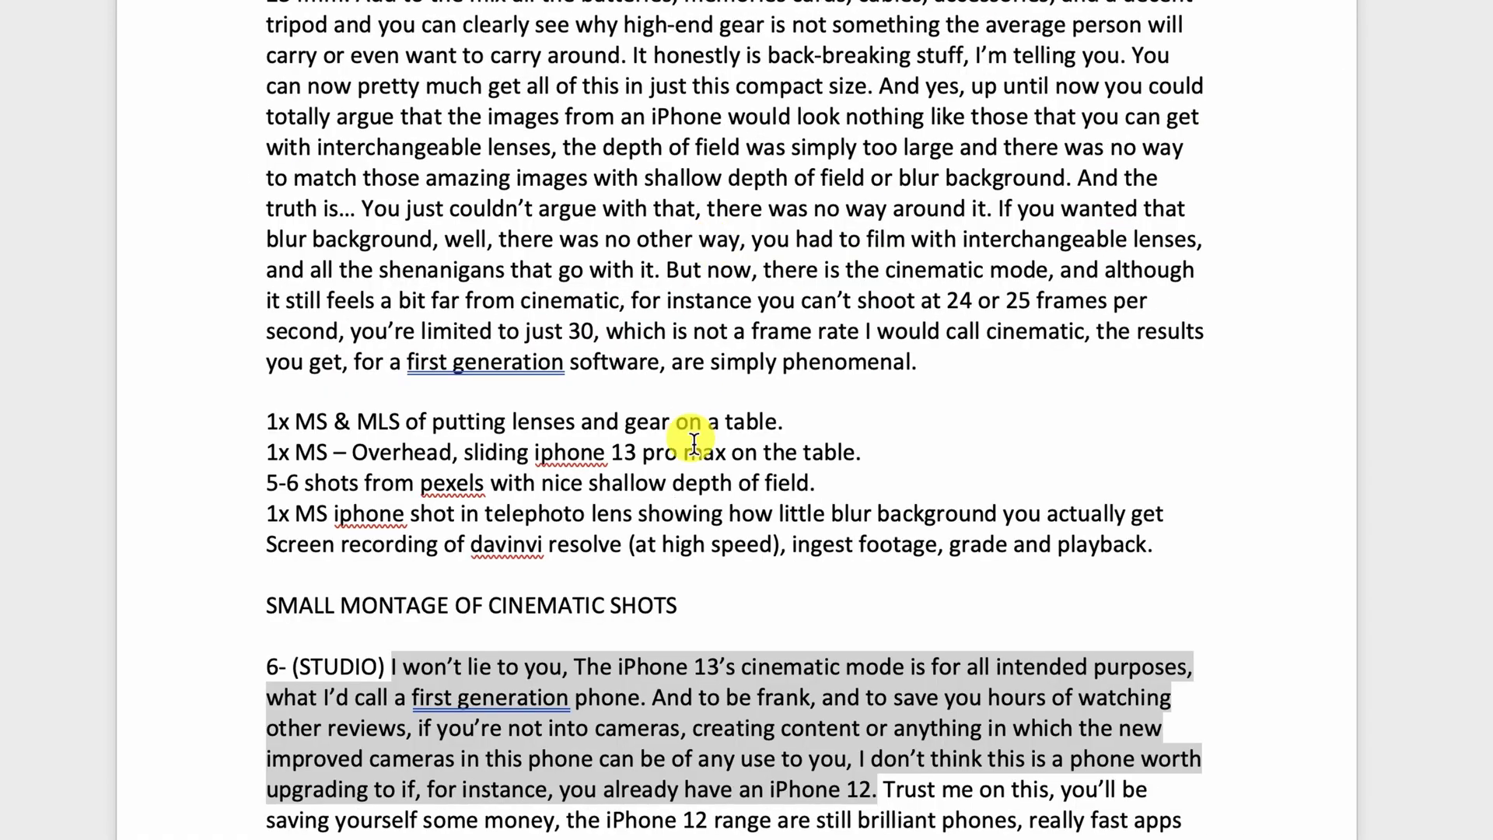
scroll(693, 444, "down", 3)
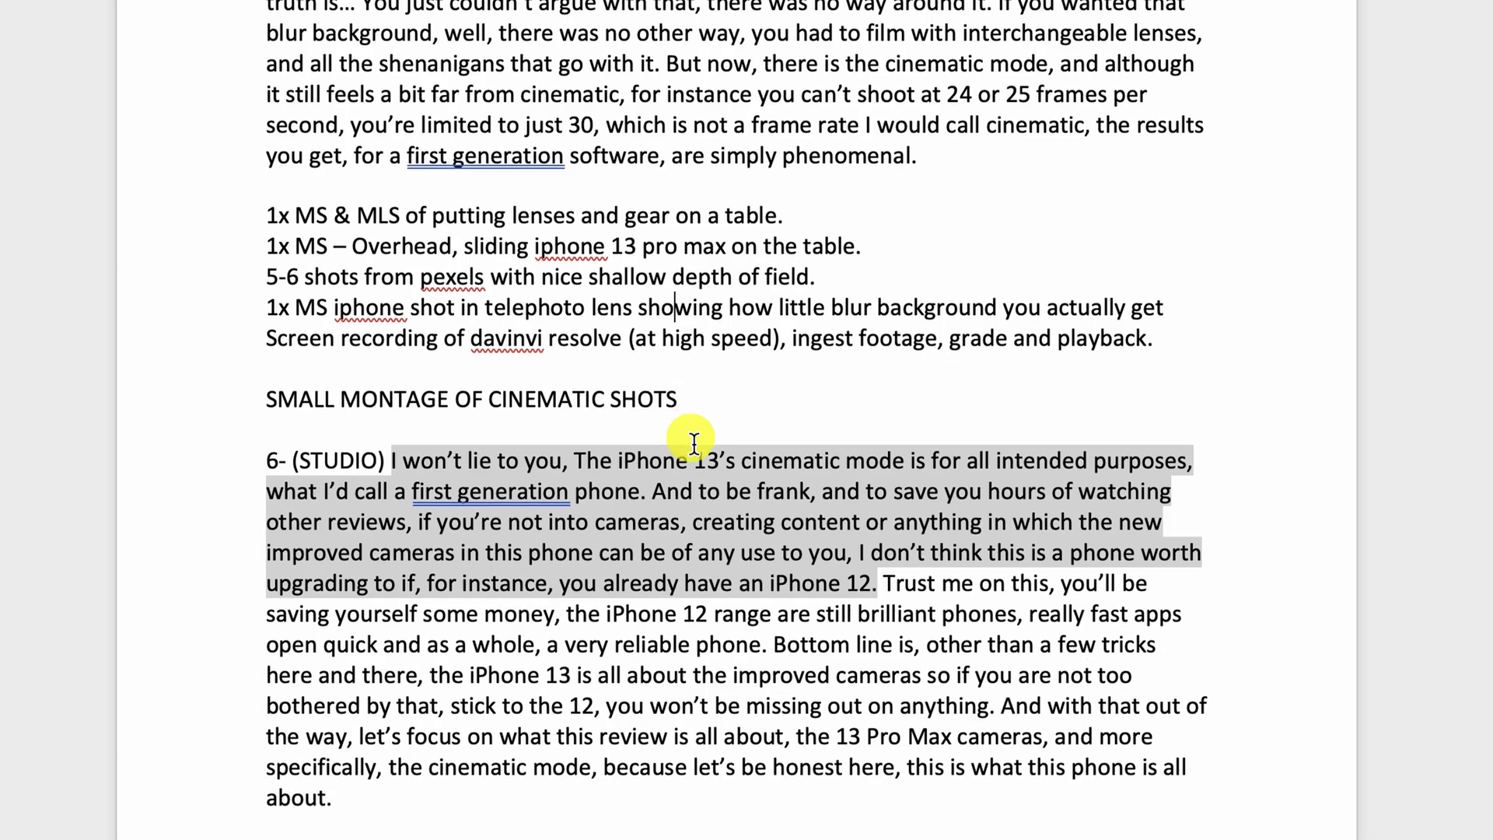
scroll(686, 439, "down", 1)
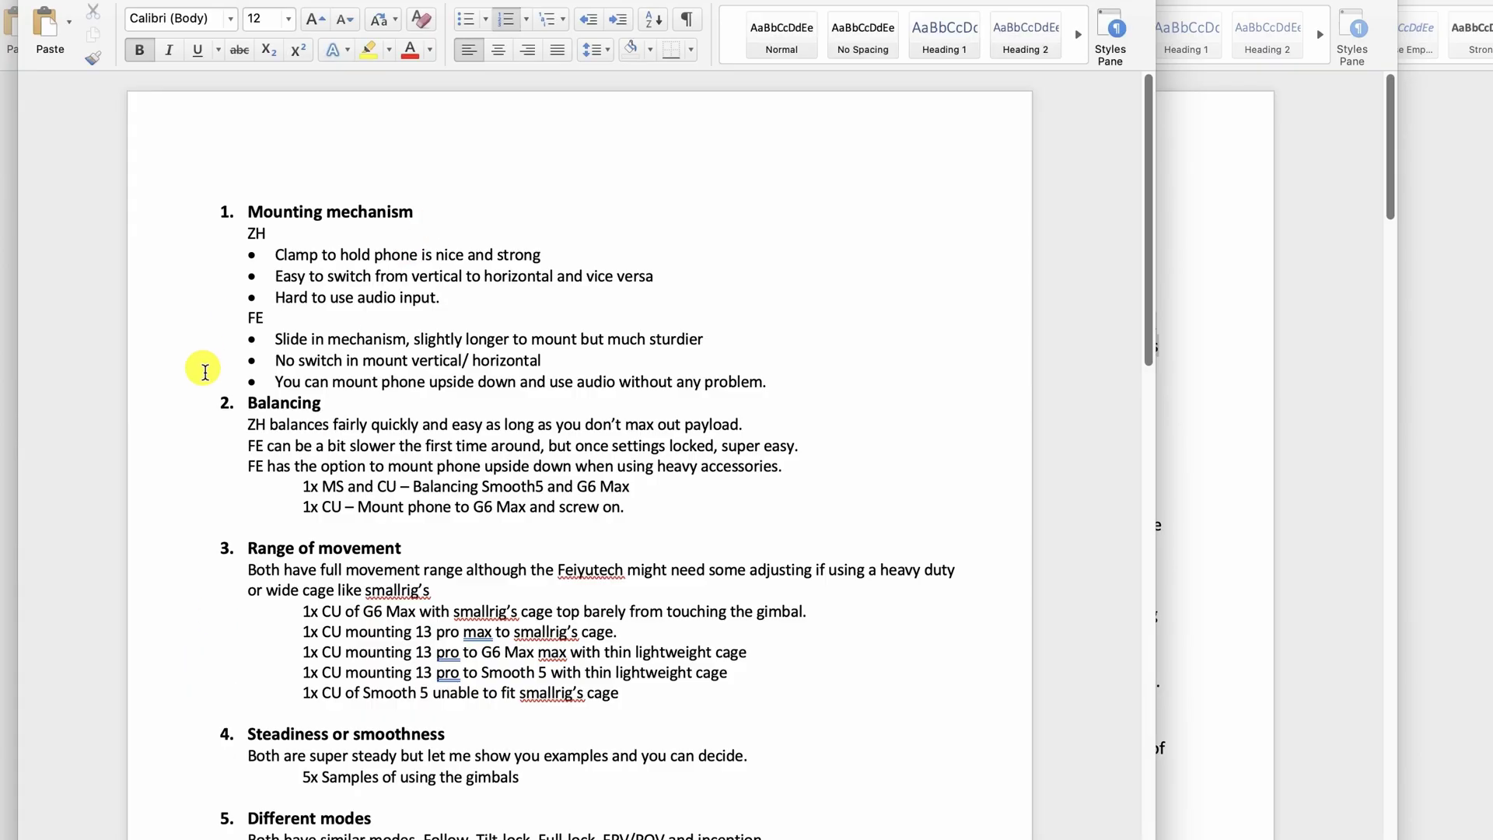
scroll(251, 260, "down", 3)
scroll(251, 260, "down", 1)
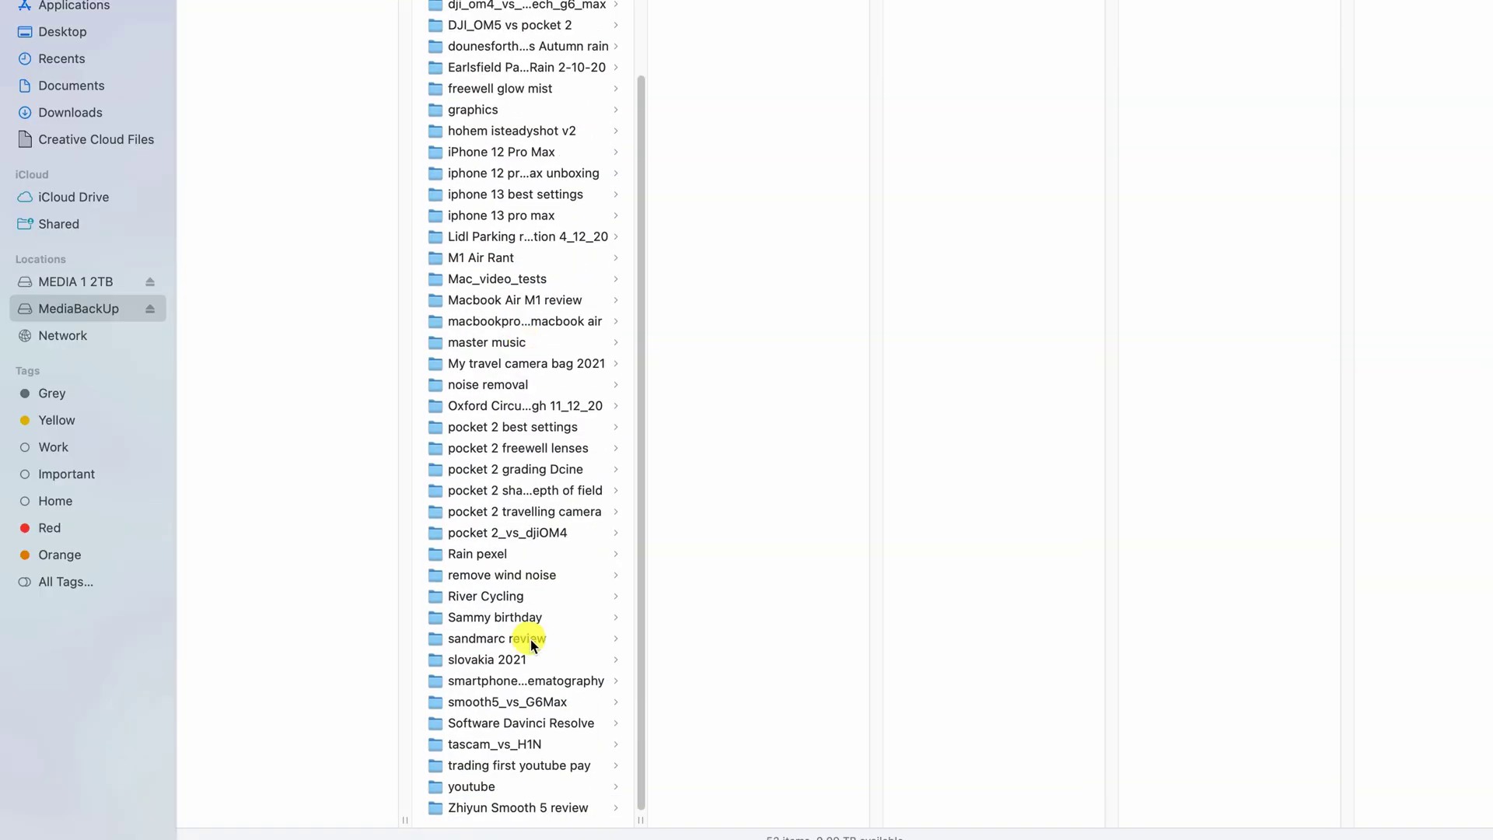
Step: In Zhiyun Smooth 5 review, browse 5d_smooth 5, cinematic mode, images, iphone 7 and iphone 13
left_click(524, 813)
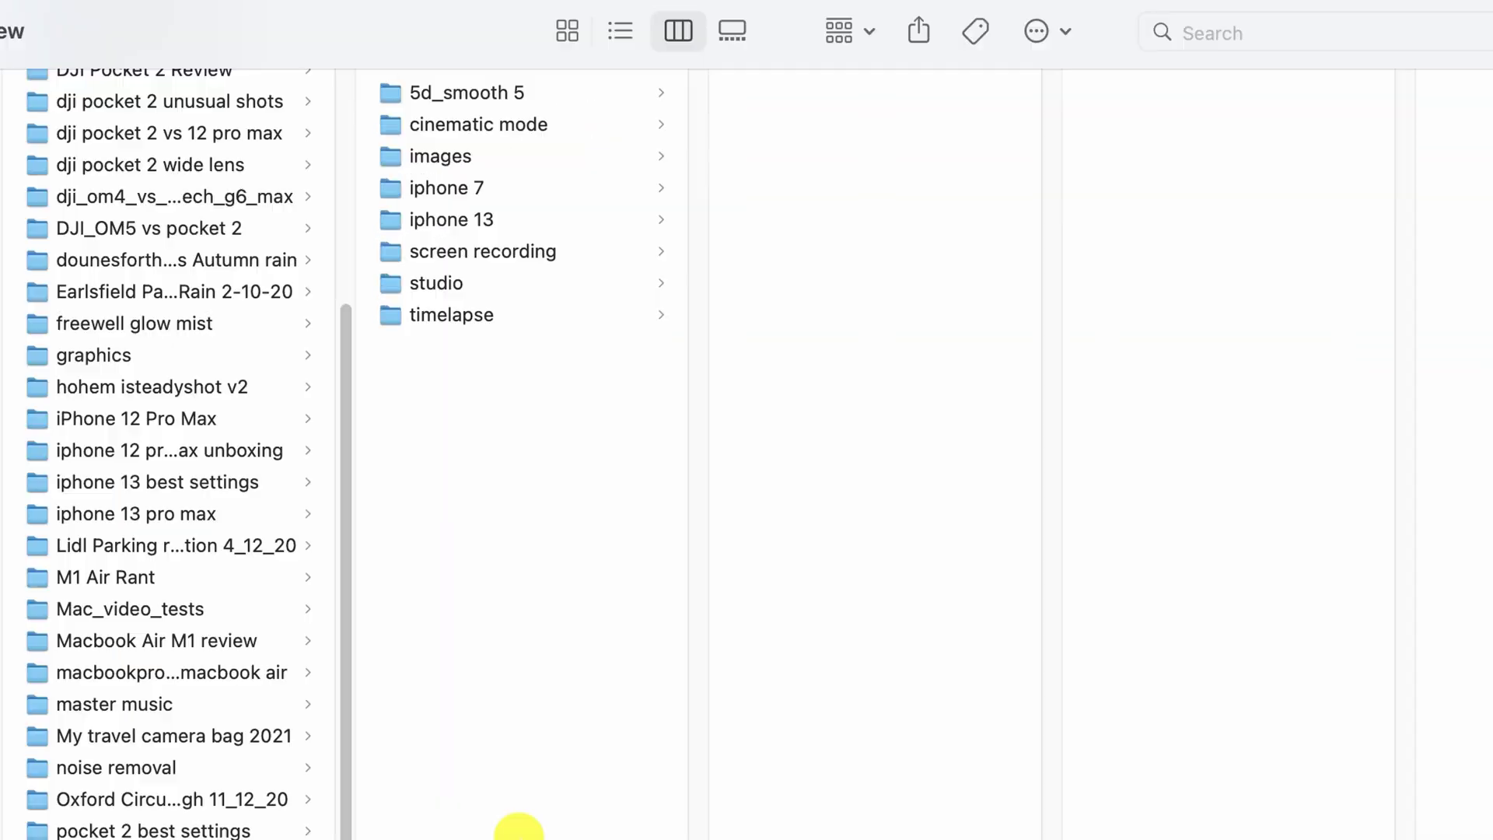
left_click(478, 102)
left_click(481, 126)
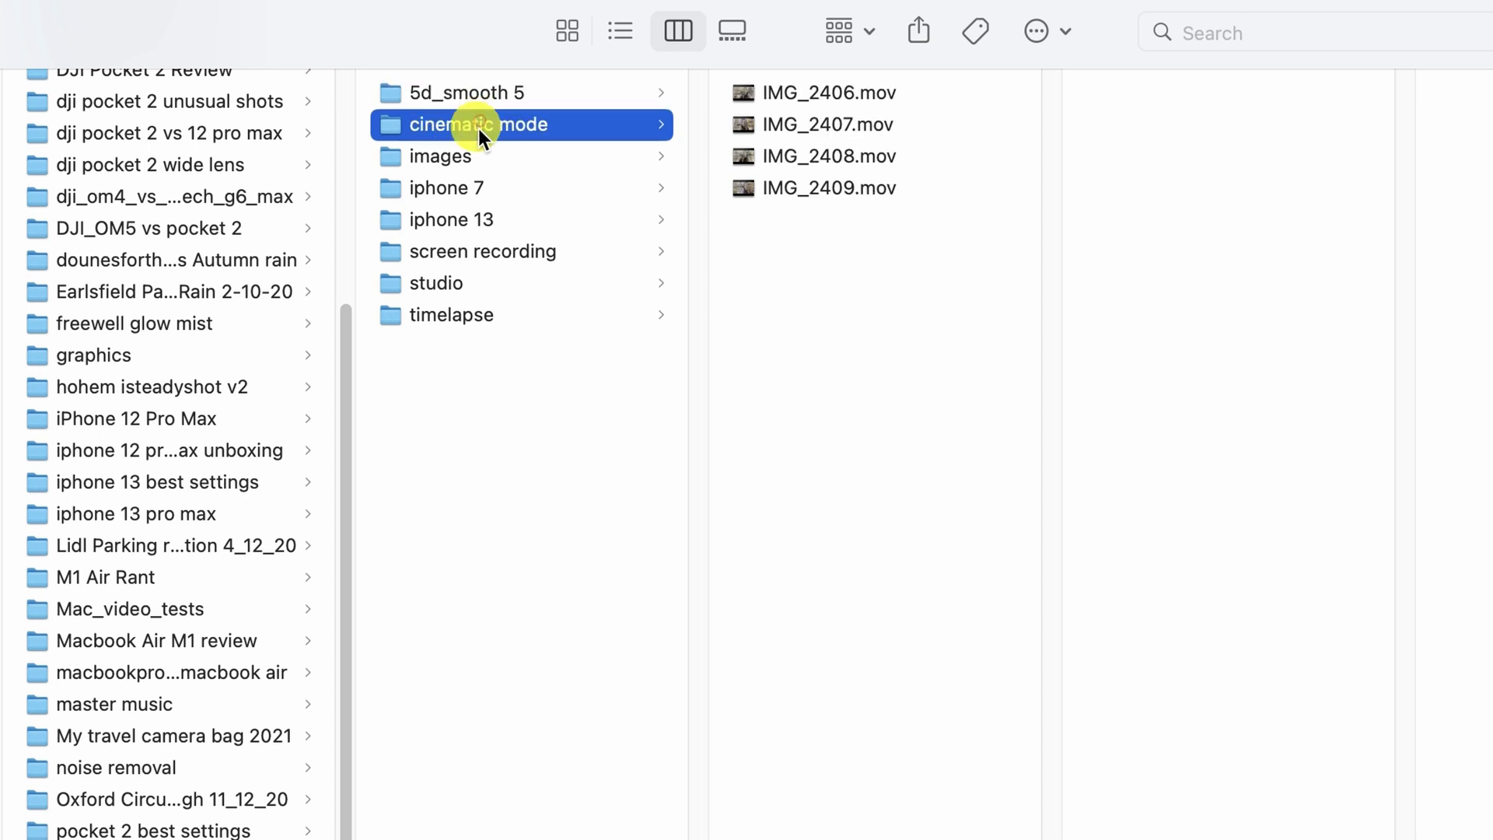
left_click(448, 160)
left_click(445, 196)
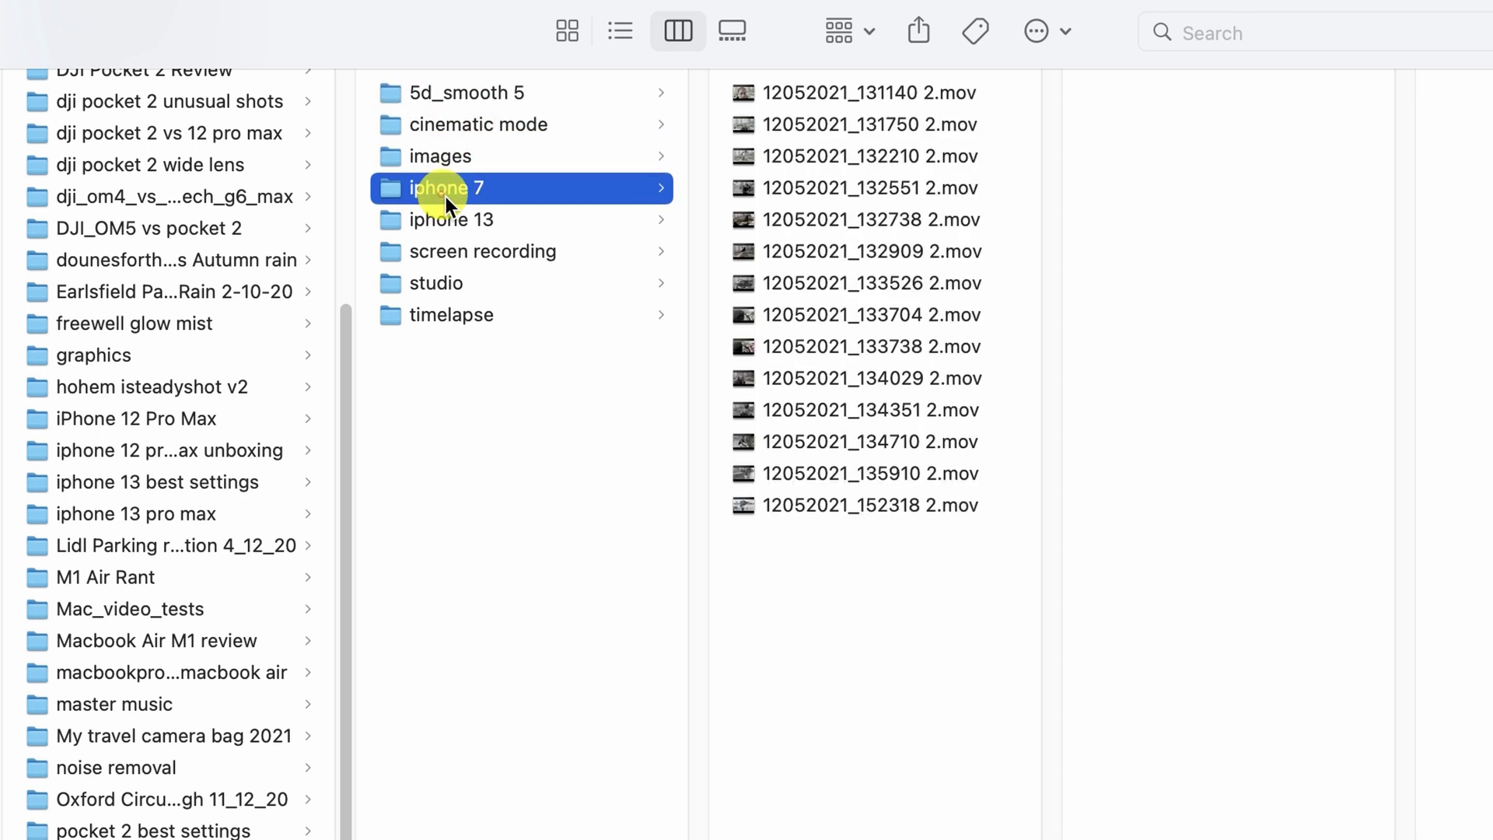
left_click(452, 219)
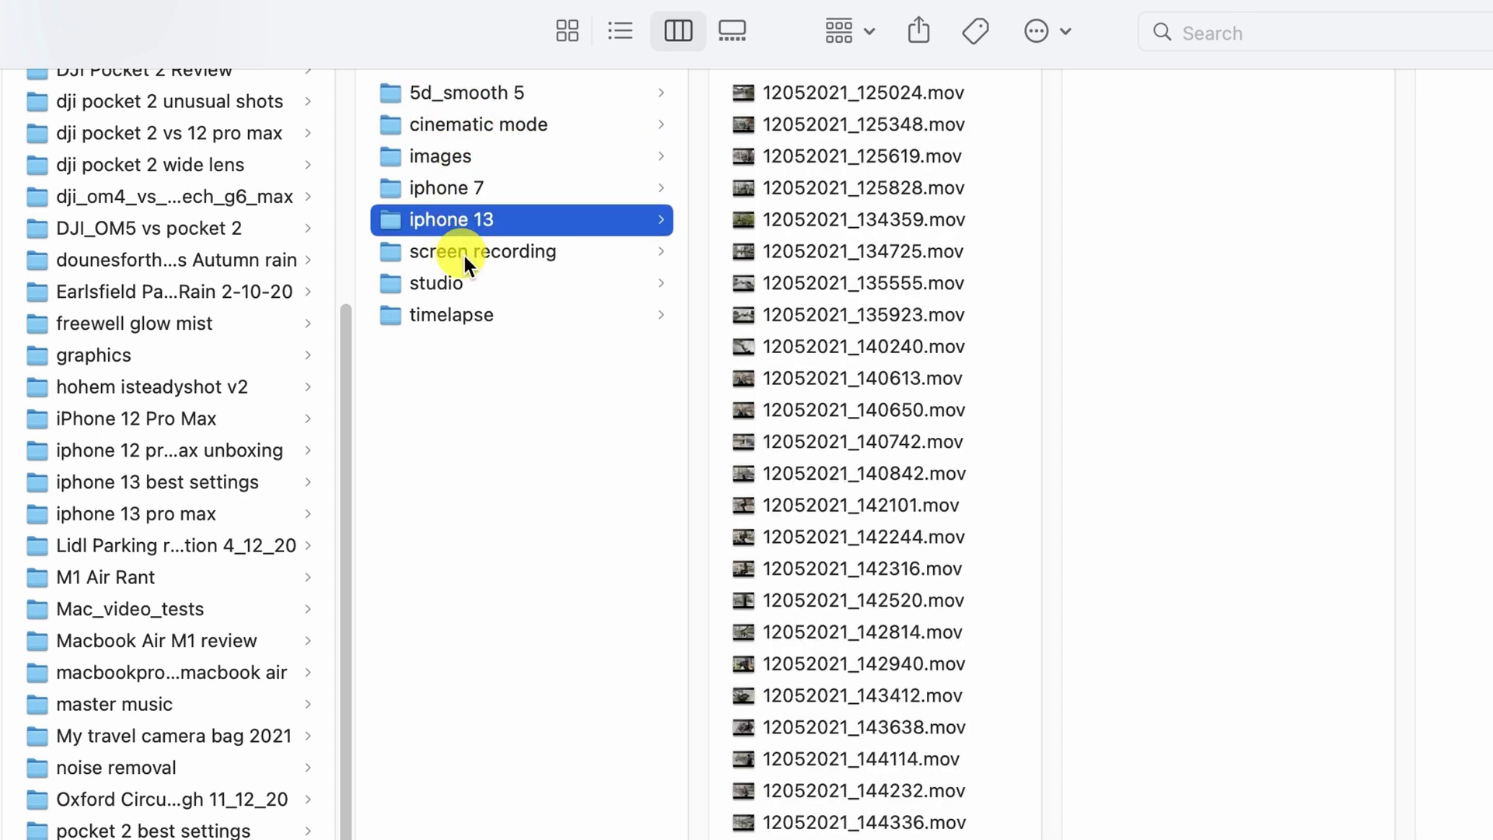
Step: Browse screen recording, studio and timelapse, ending in screen recording's day 2 folder
left_click(464, 256)
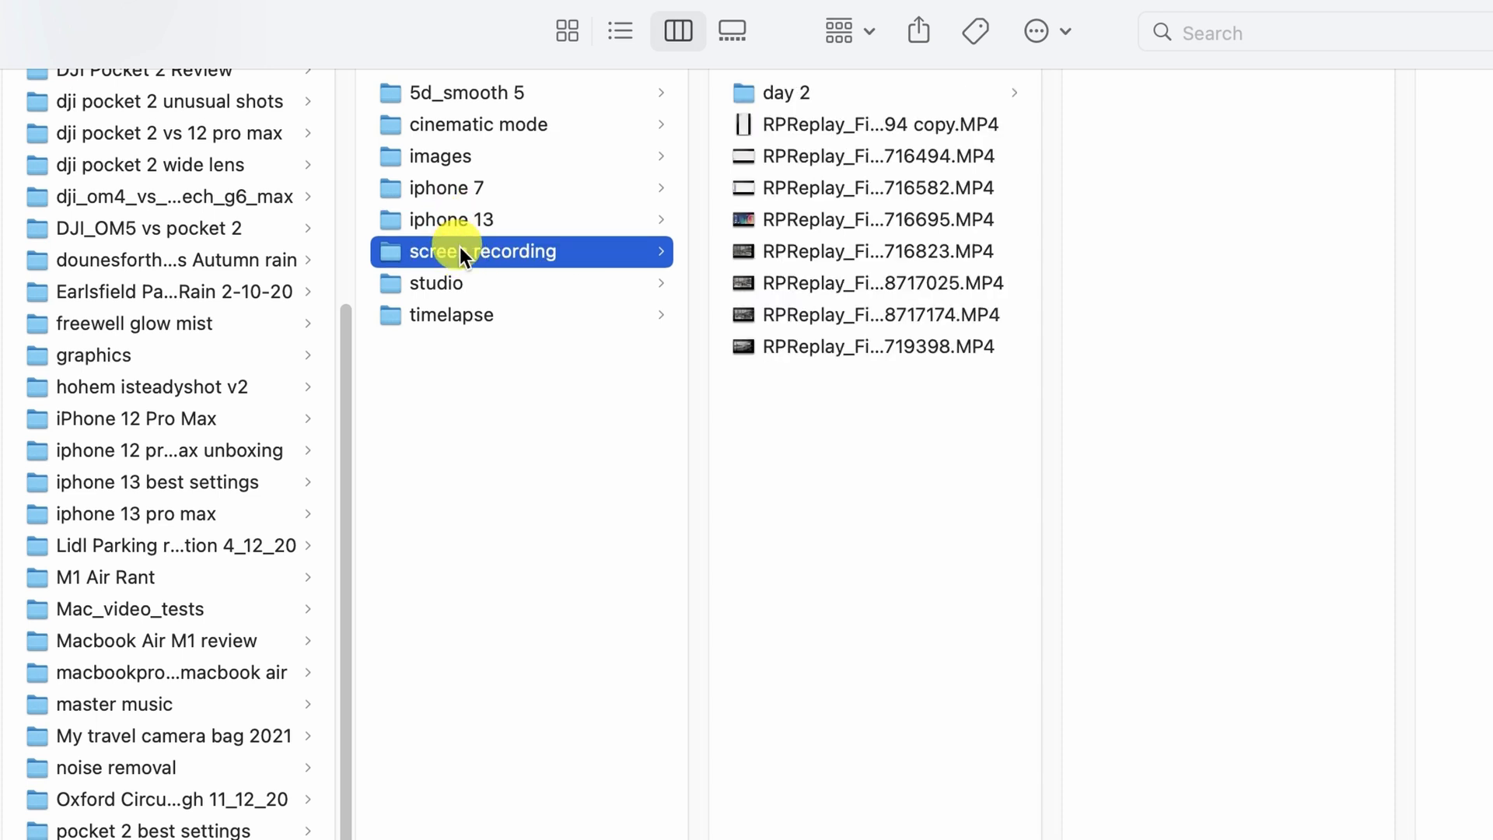
left_click(439, 284)
left_click(442, 314)
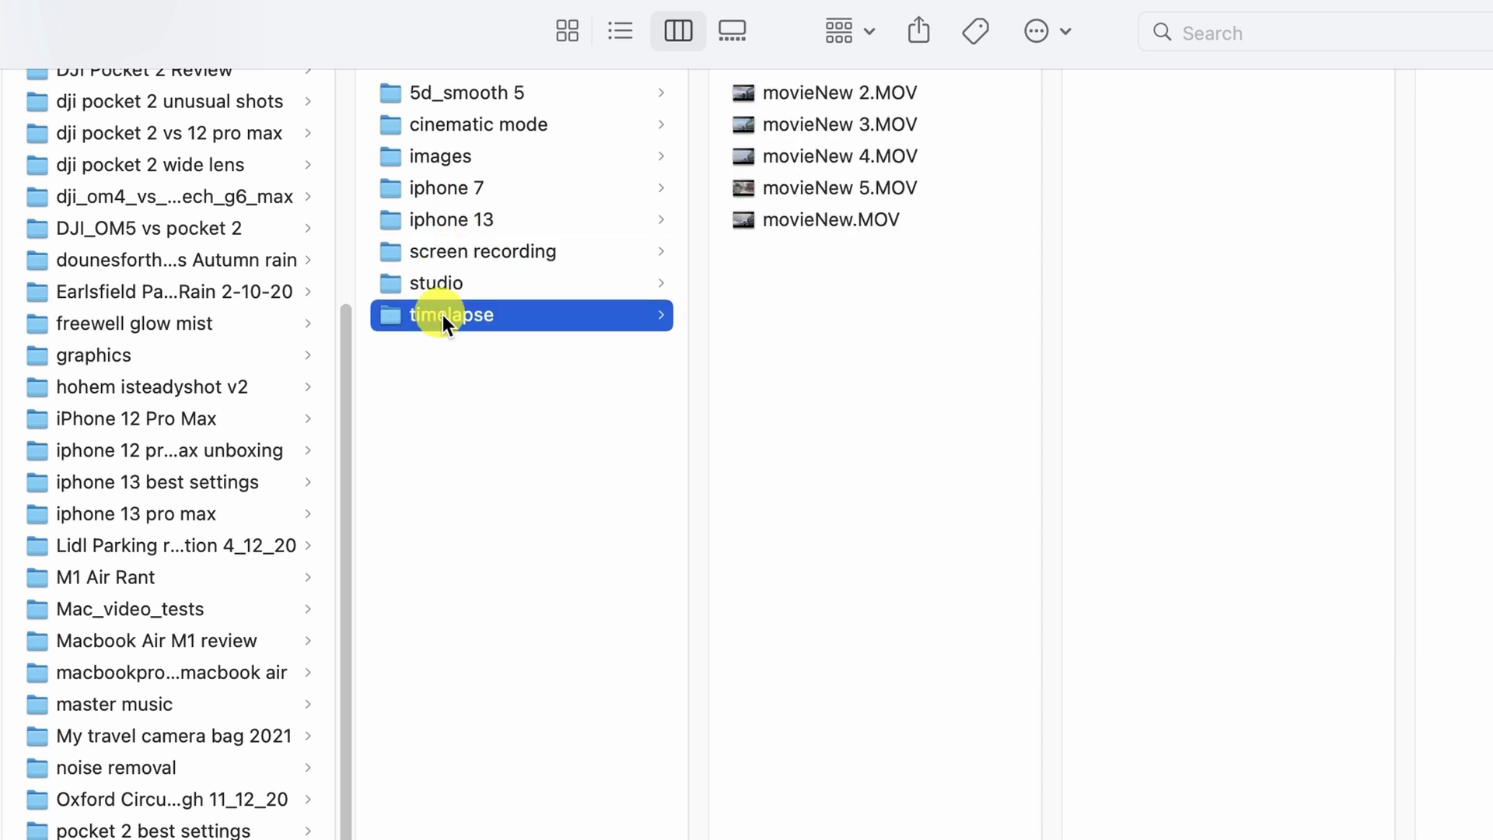
left_click(470, 262)
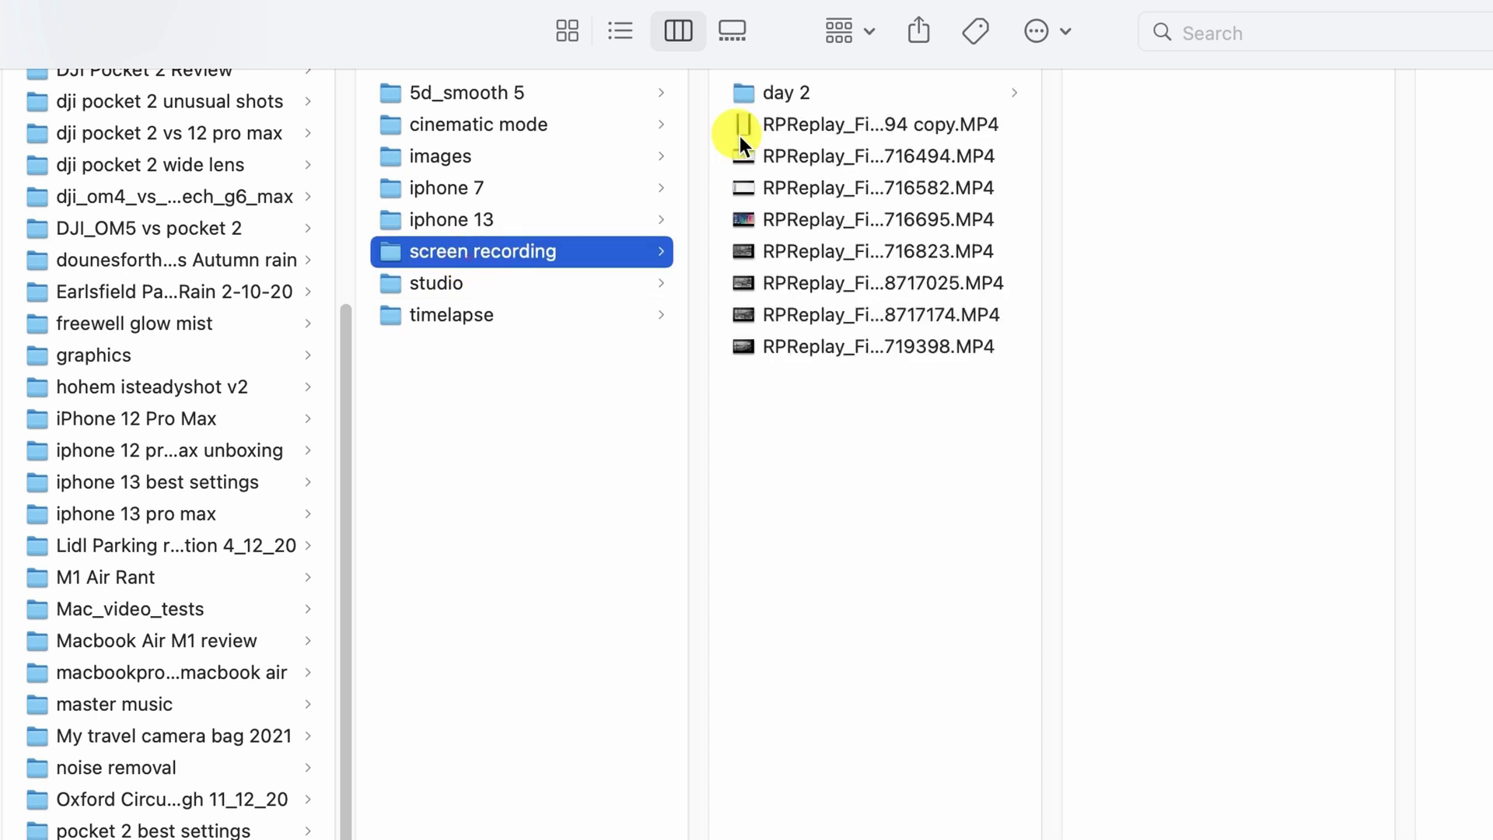
left_click(800, 94)
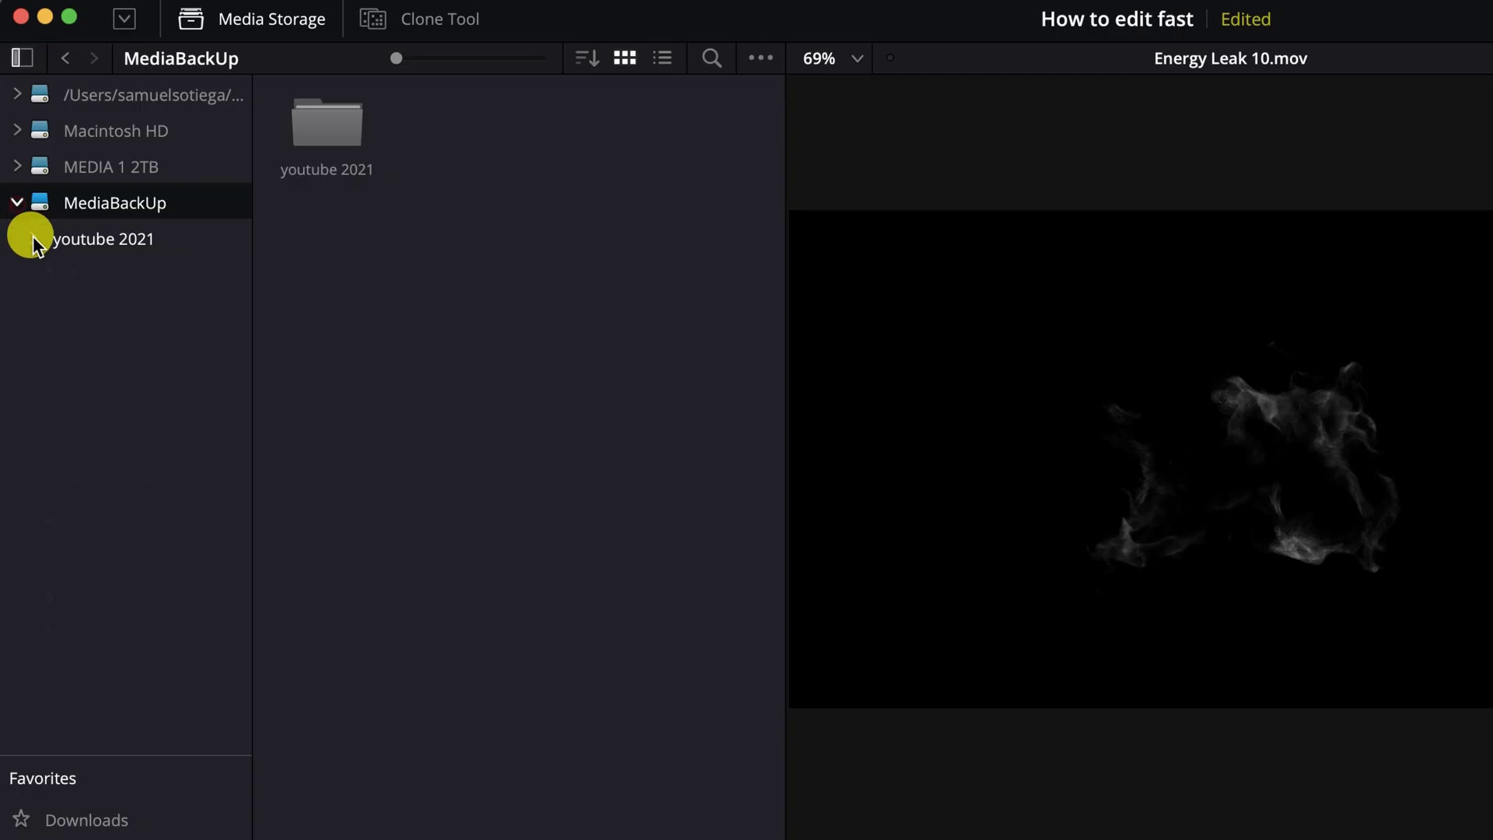
Step: Expand iphone 13 best settings and view the bokeh, corrected and H1N day 2 clips
left_click(34, 241)
scroll(104, 298, "down", 5)
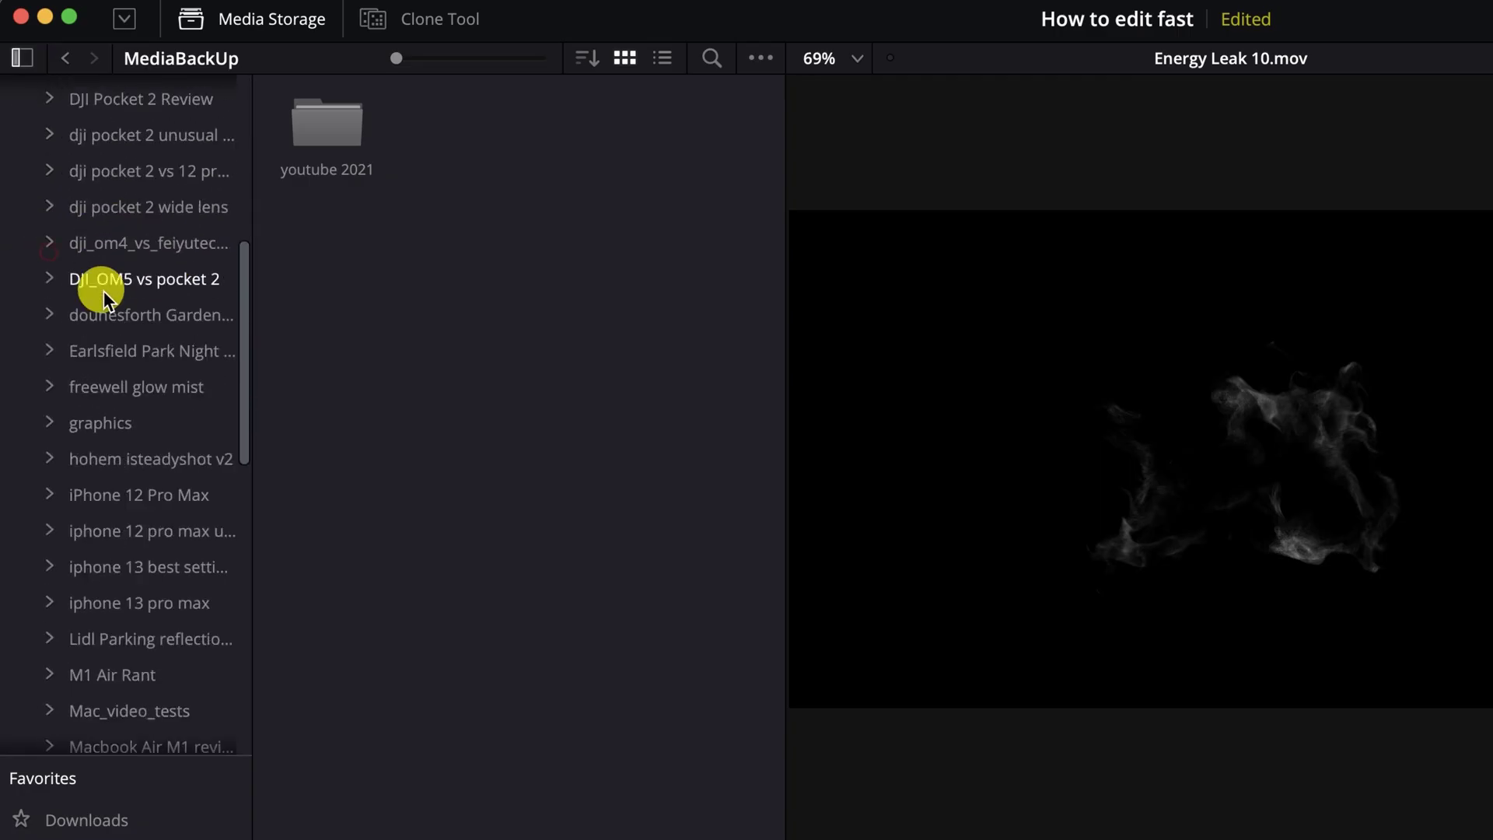
scroll(103, 298, "down", 3)
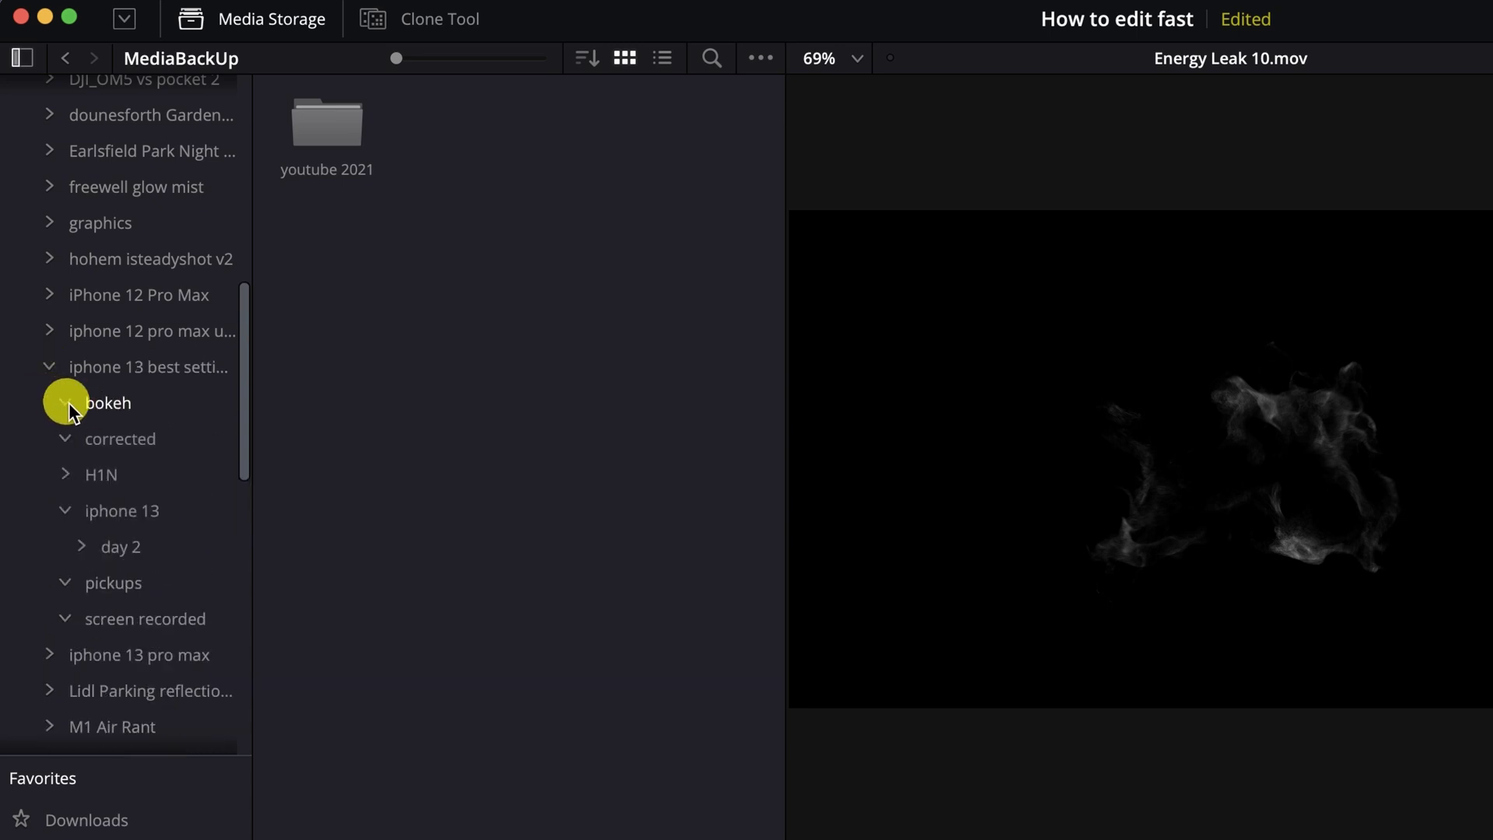
left_click(69, 405)
left_click(136, 455)
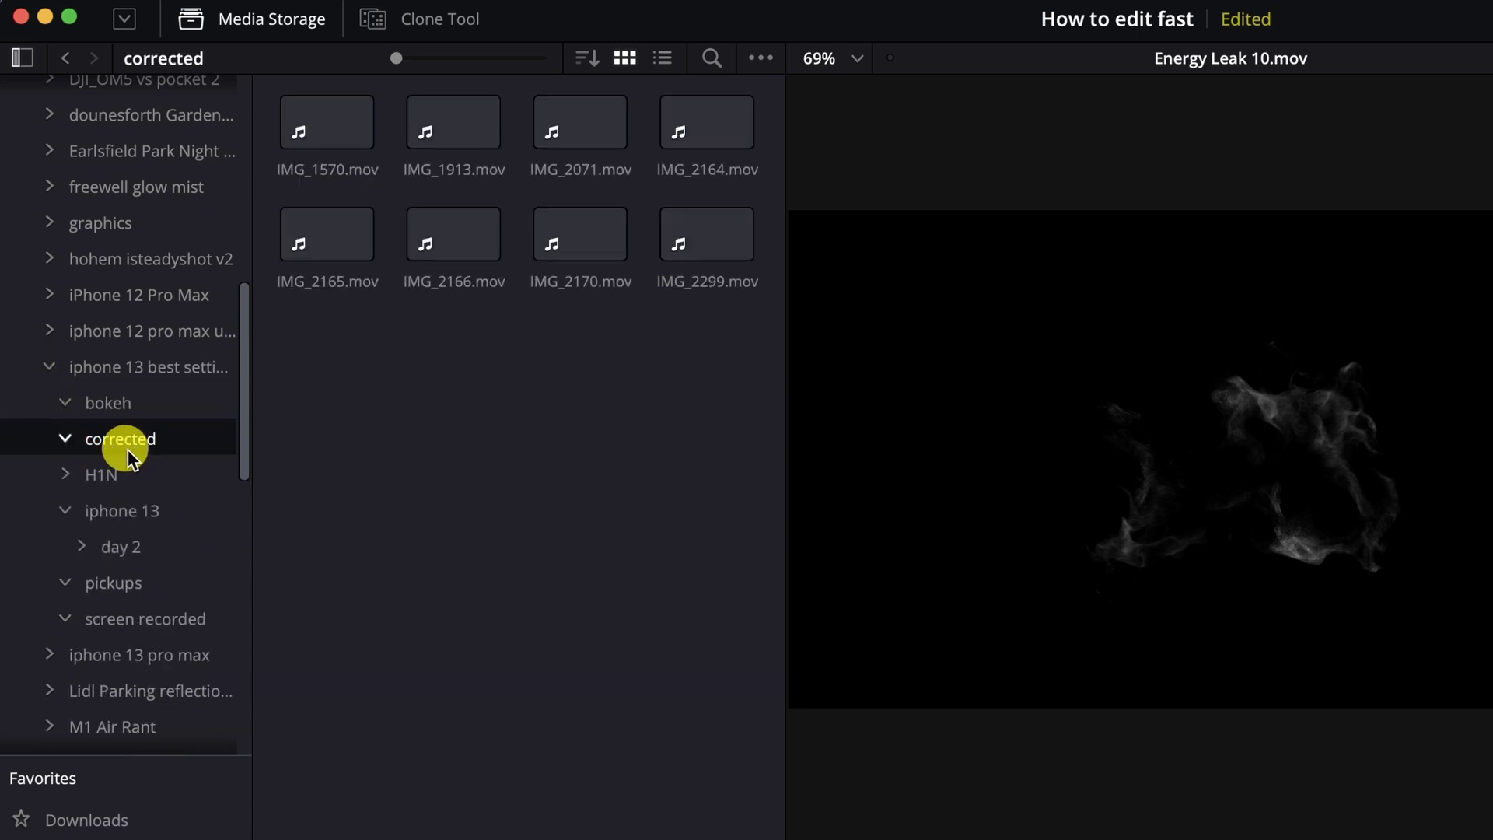
left_click(67, 476)
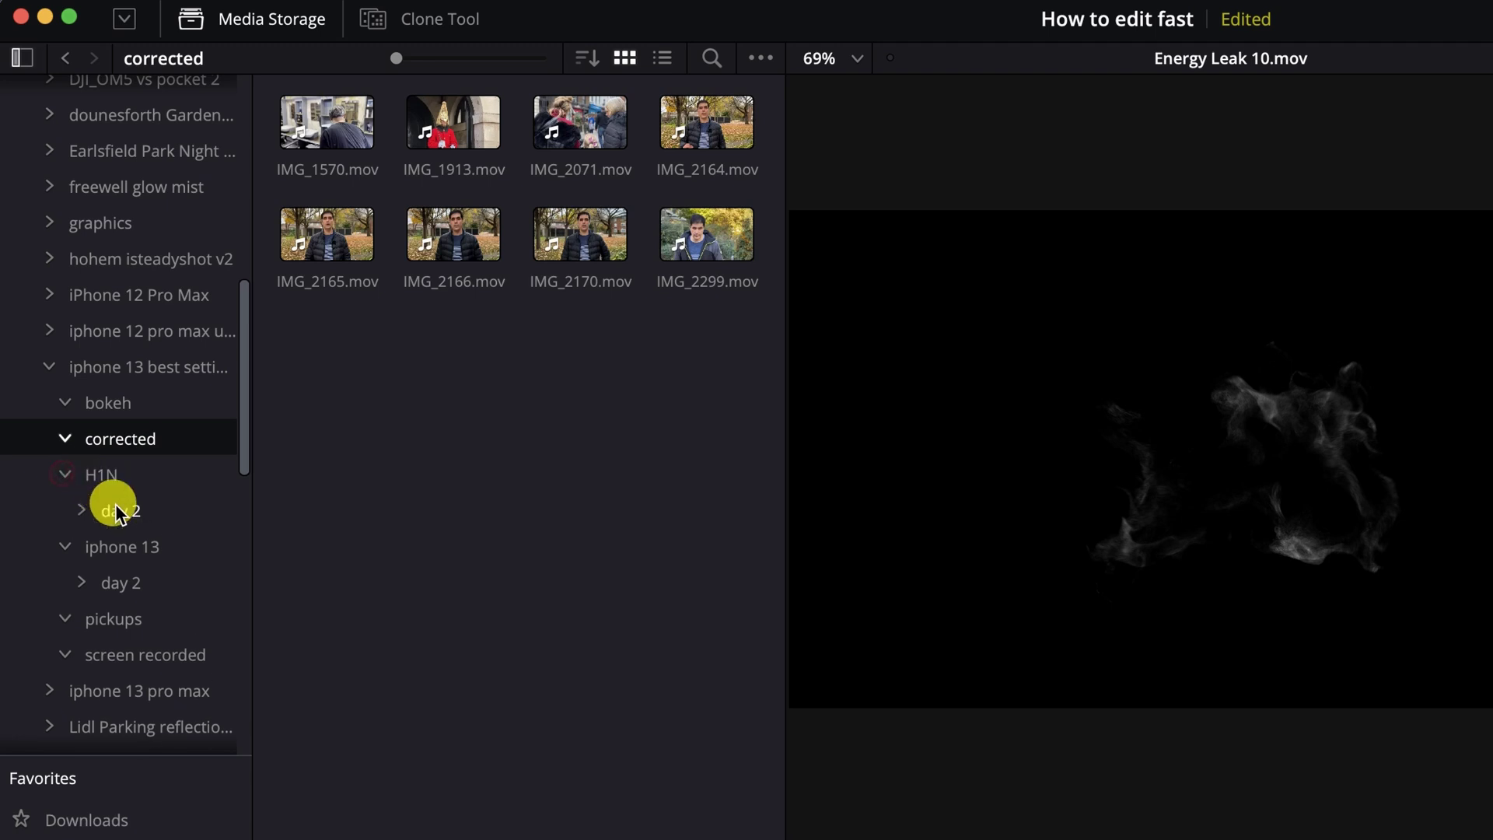
left_click(118, 512)
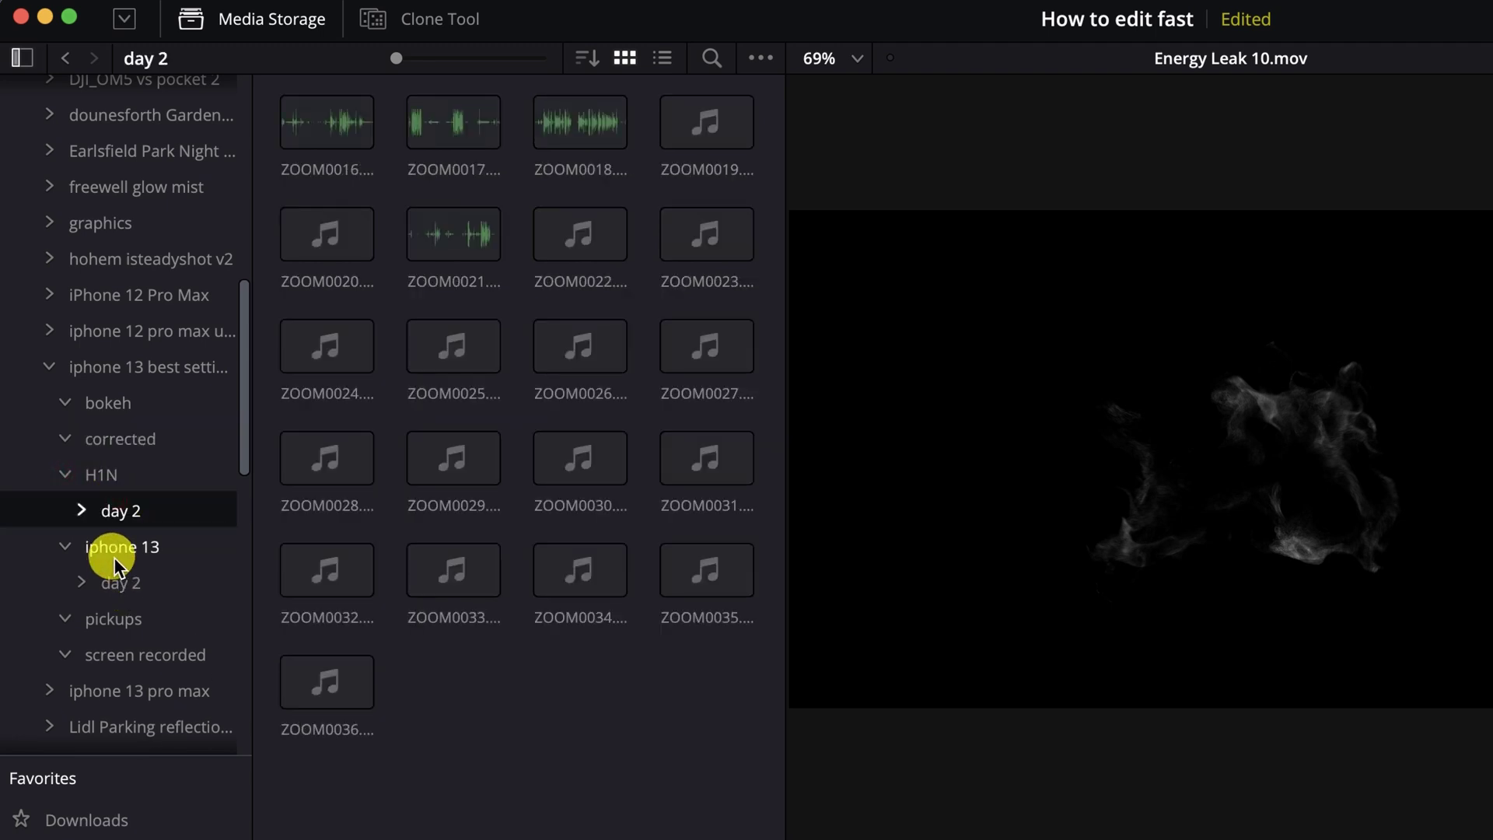
Step: View iphone 13's day 2, pickups and iphone 13 clips, then collapse the project folder
left_click(121, 589)
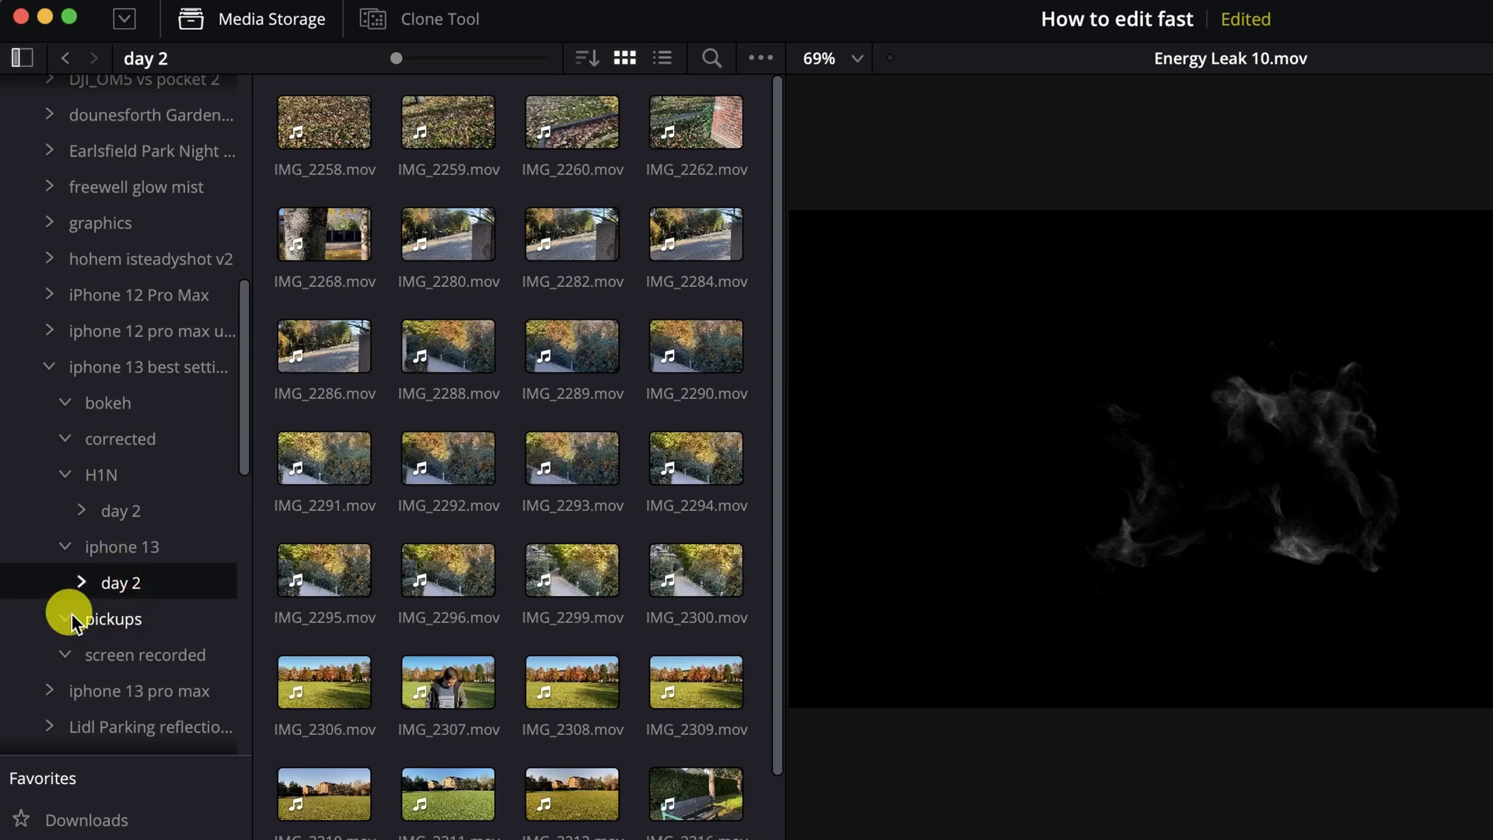
left_click(116, 618)
left_click(124, 545)
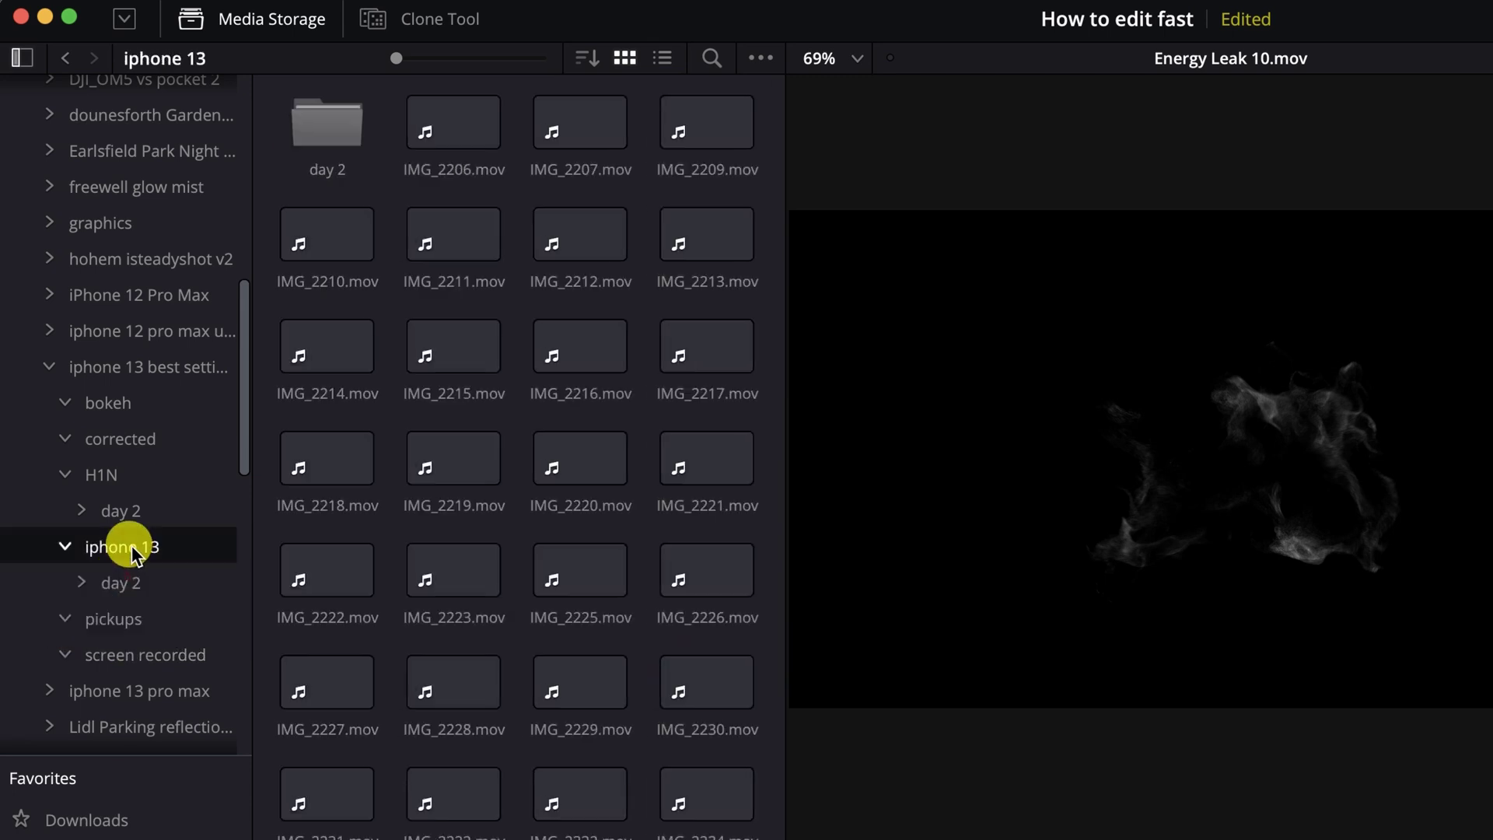
left_click(52, 369)
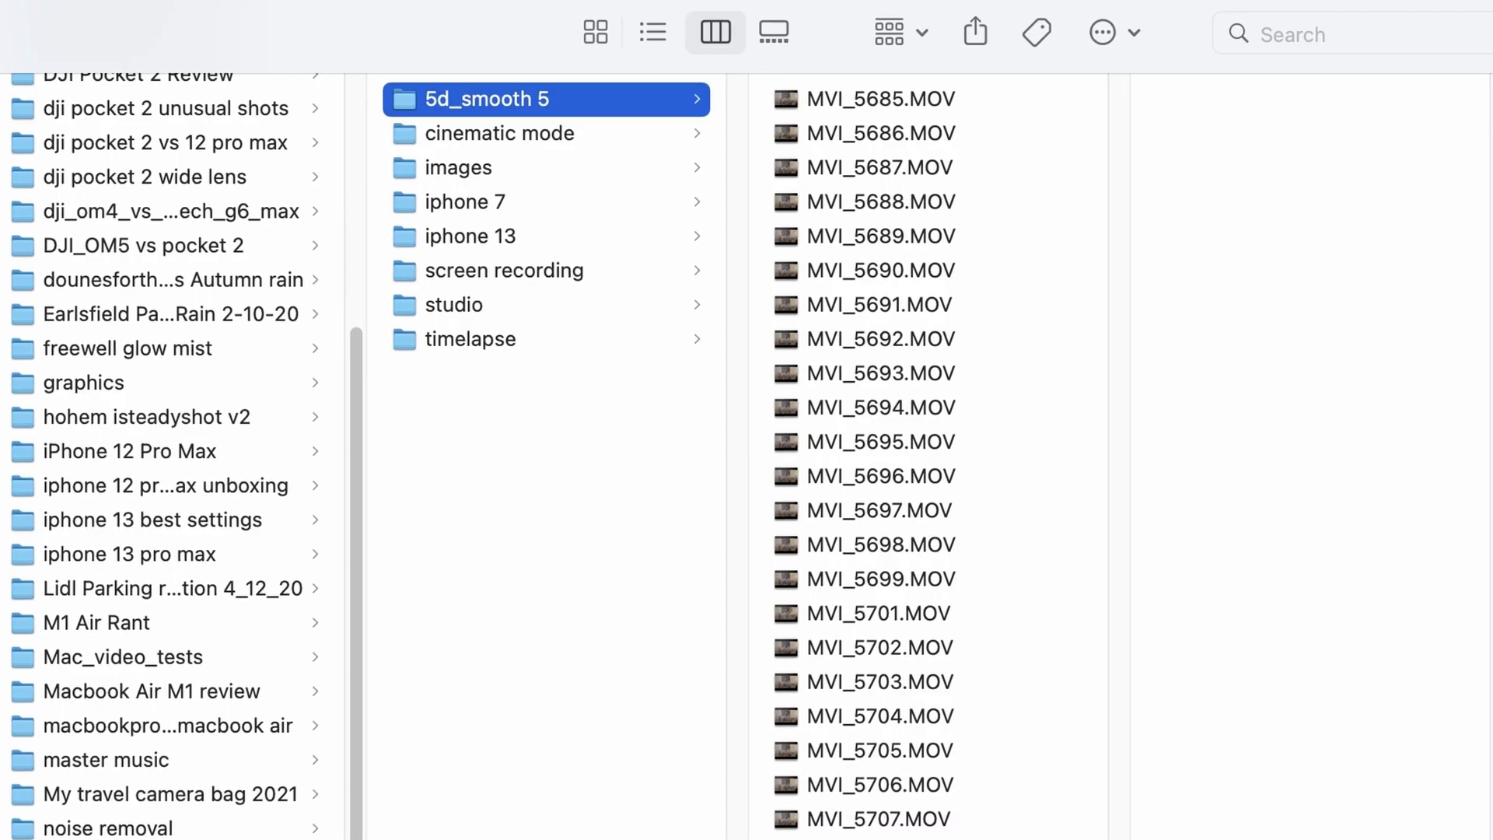
Step: In the iphone 13 pro max project, browse the iphone 7, 5d, align heads and graphics folders
left_click(121, 565)
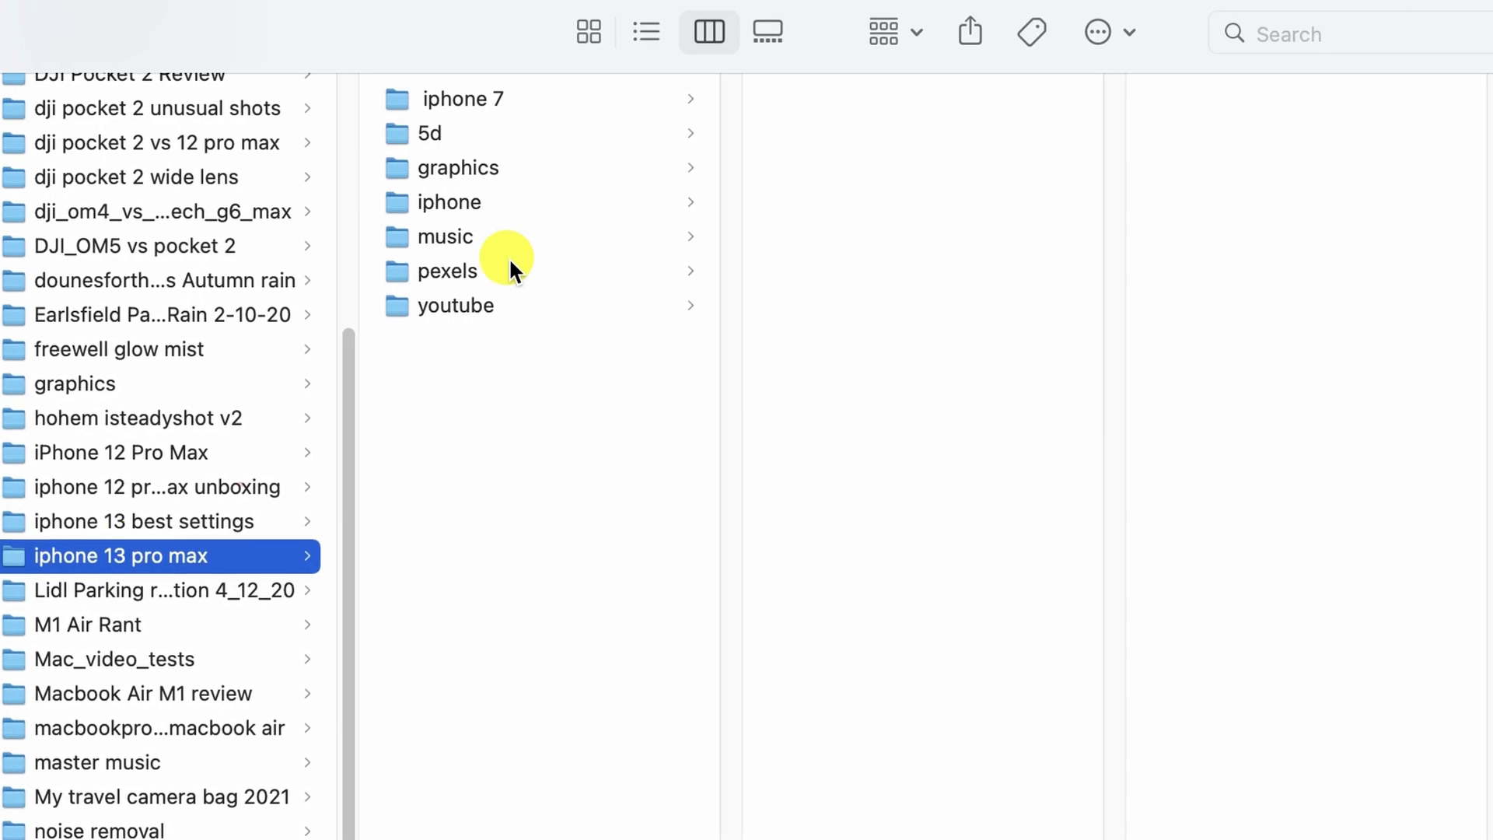
left_click(487, 95)
left_click(438, 137)
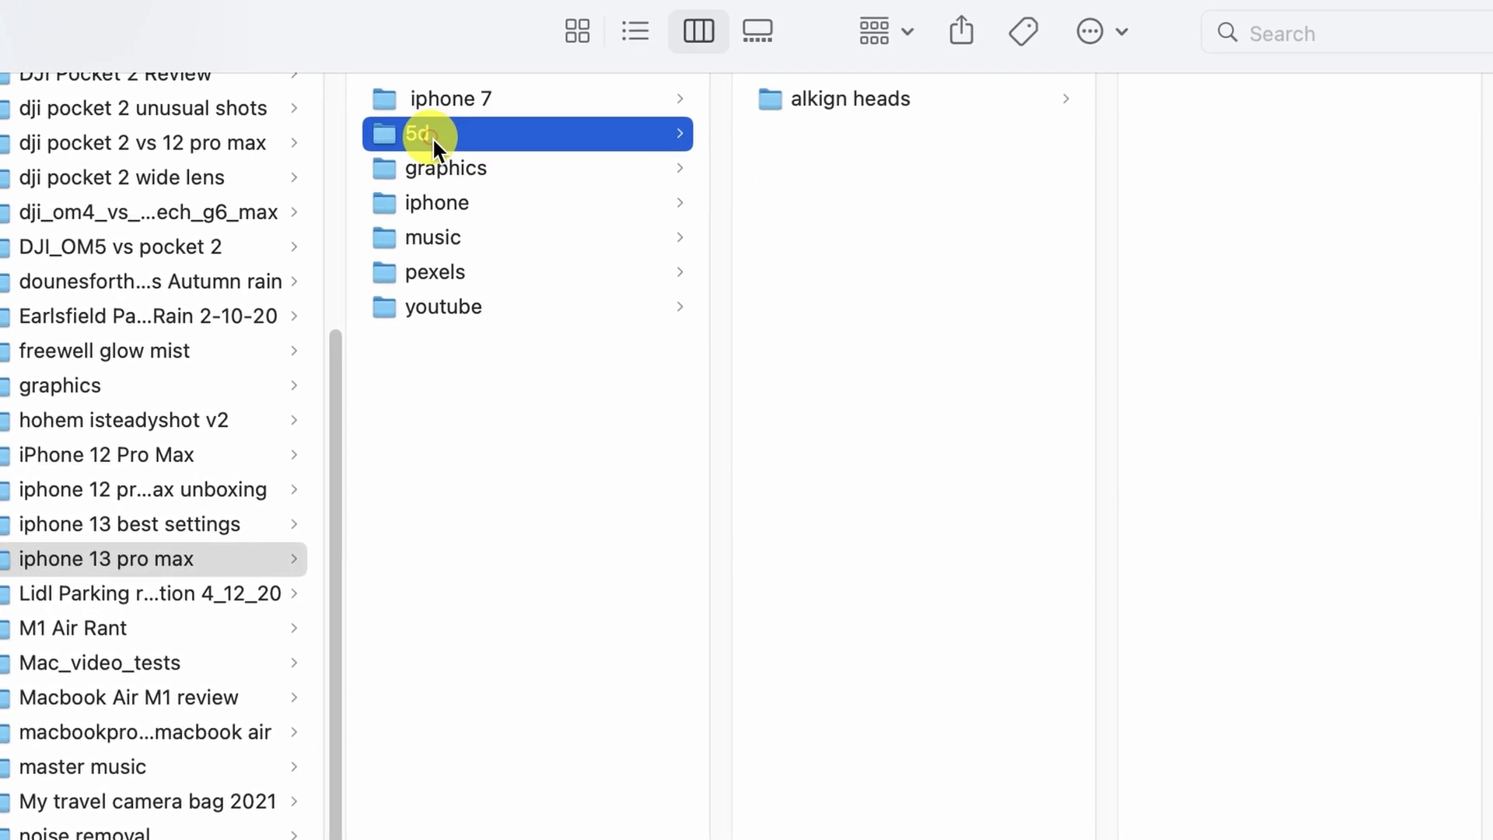
left_click(815, 99)
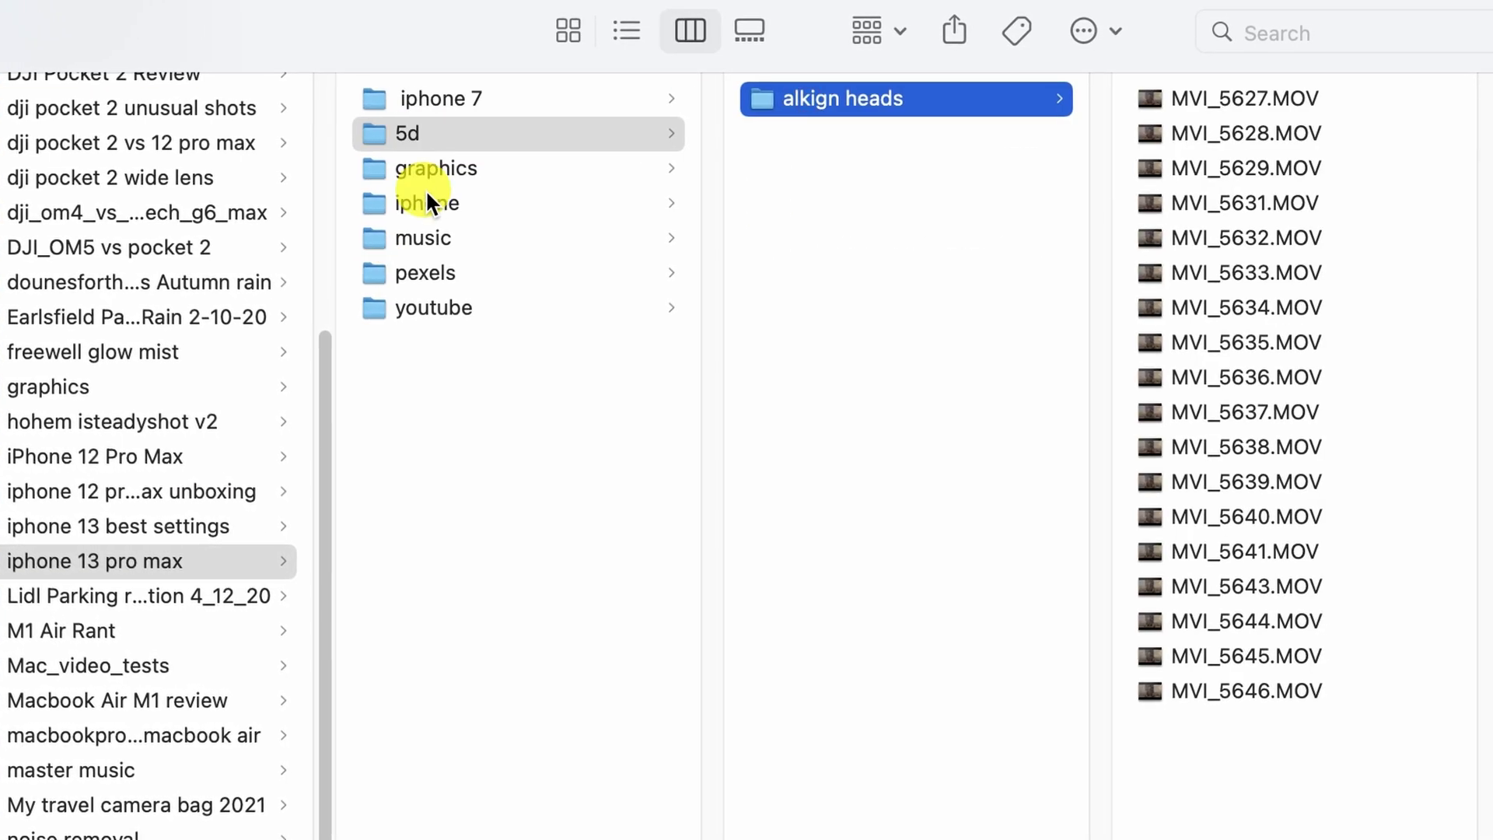
left_click(438, 169)
Step: Browse the iphone, music, pexels and youtube folders, returning to iphone's subfolders
left_click(415, 206)
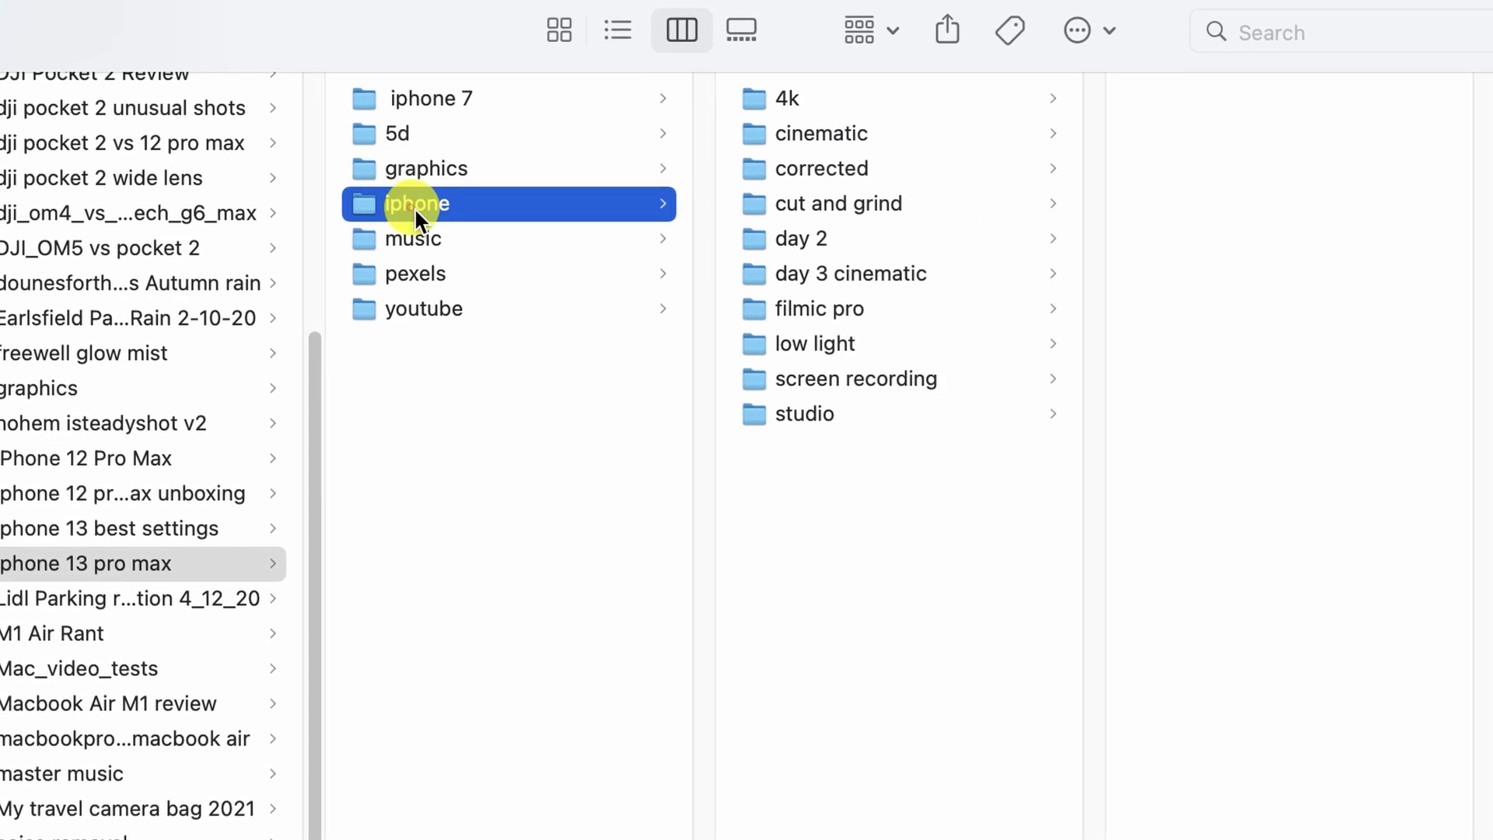
left_click(420, 237)
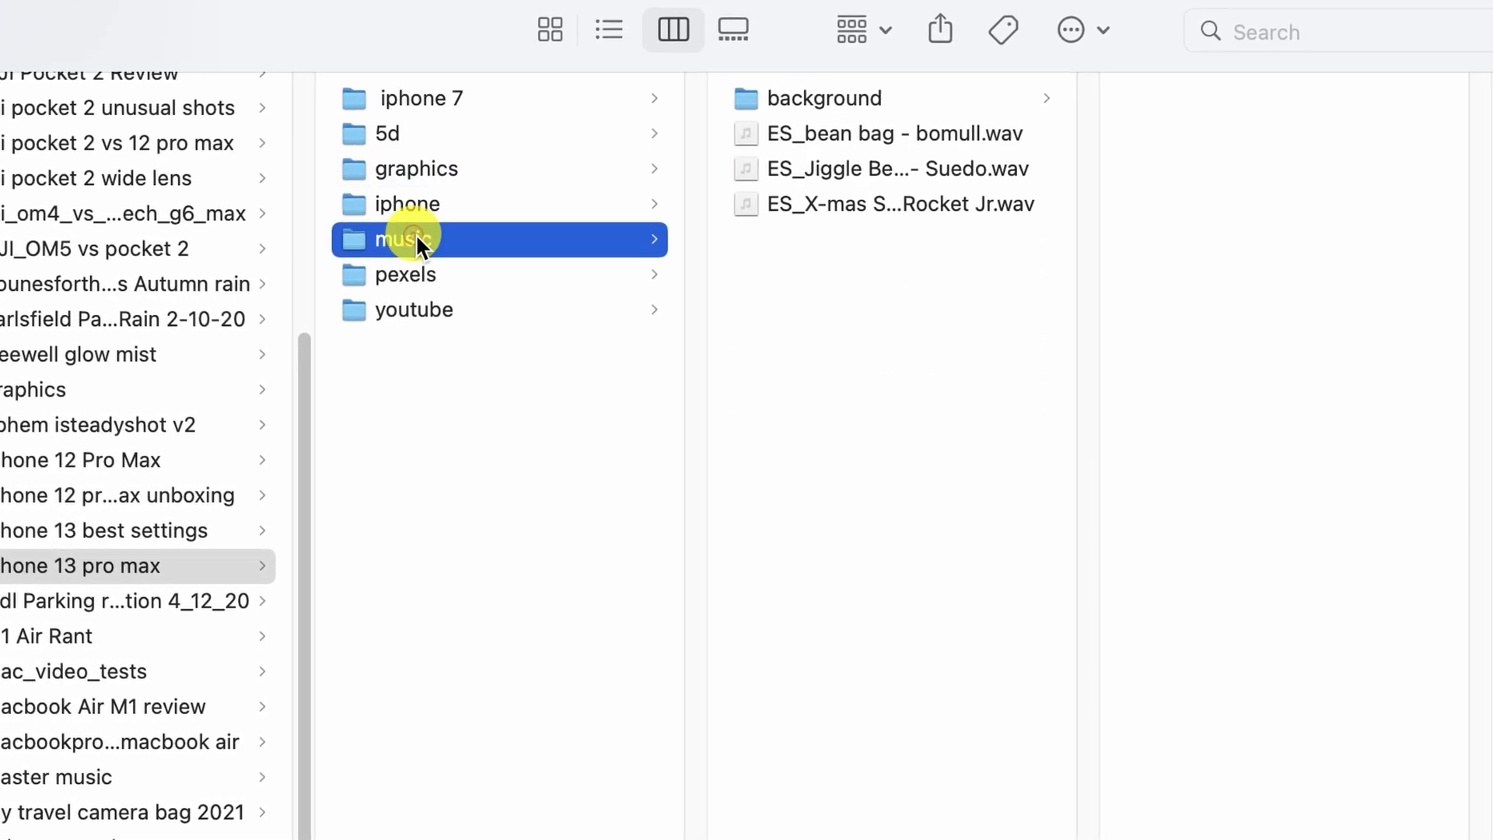
left_click(402, 274)
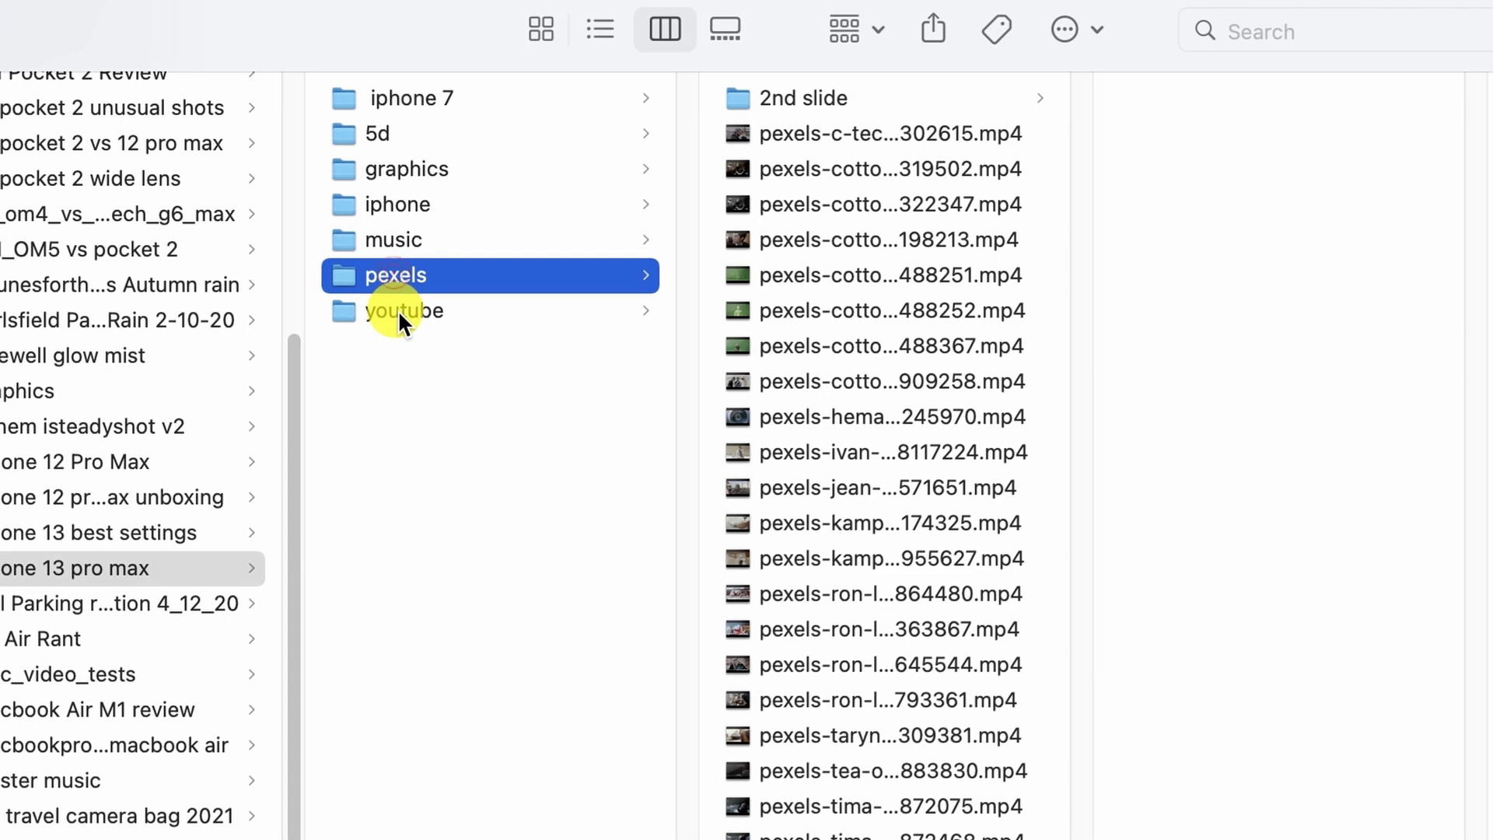
left_click(393, 311)
left_click(402, 243)
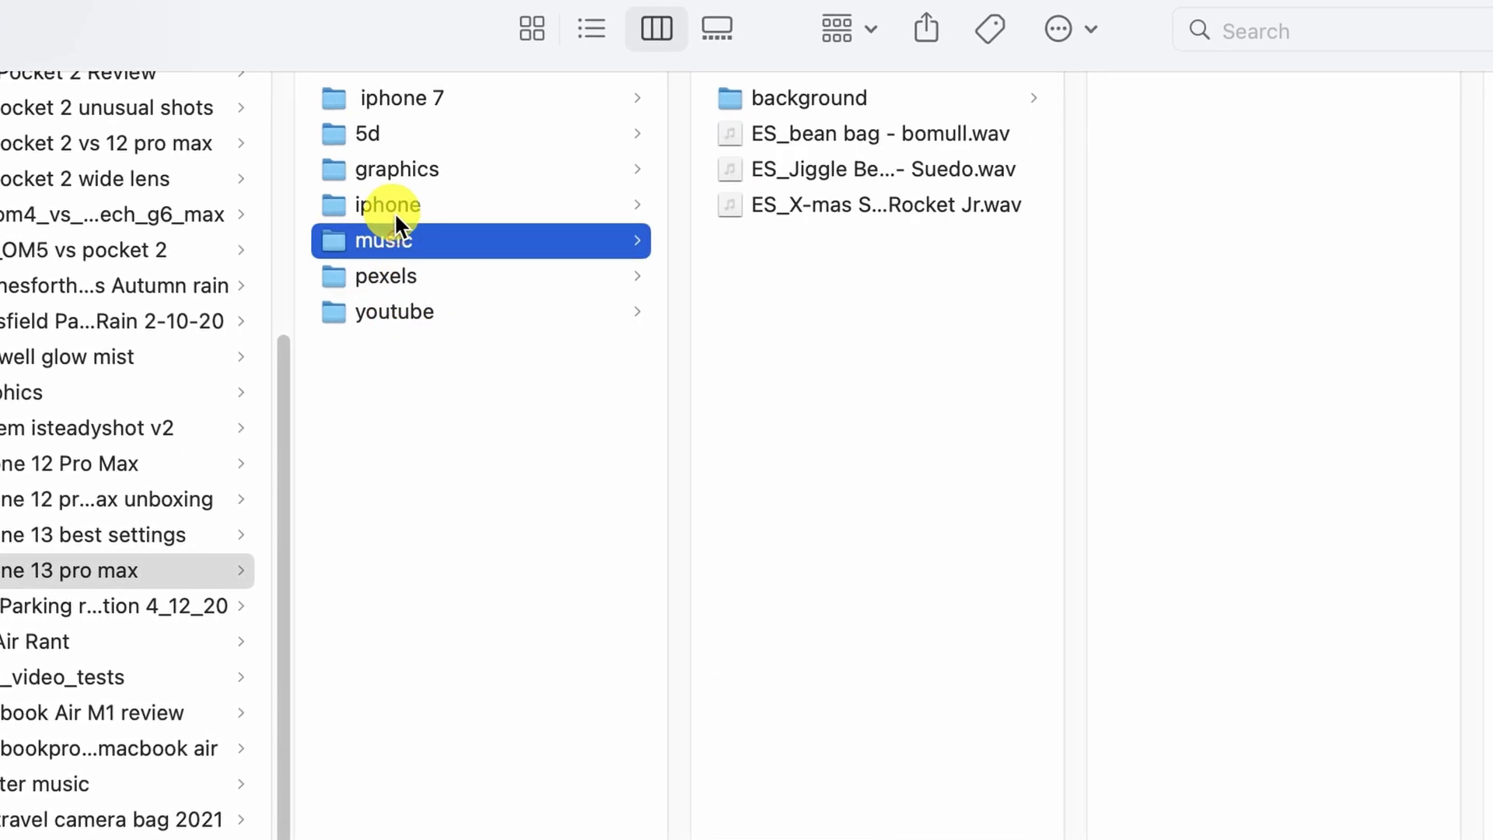
Step: In iphone footage, check cinematic and 4k > main wide, then return to cinematic's .mov clips
left_click(394, 207)
left_click(760, 102)
left_click(771, 140)
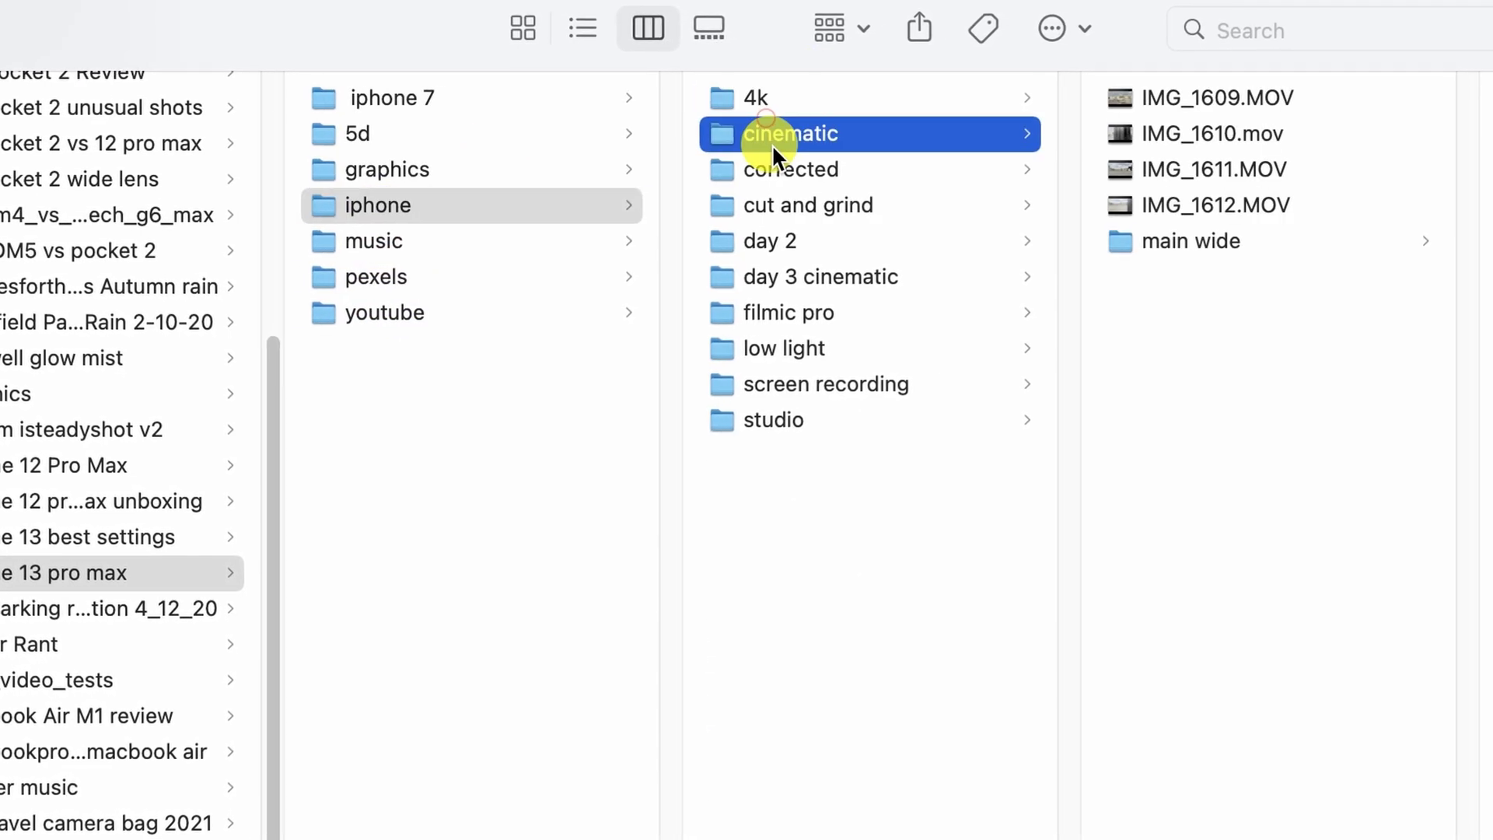
left_click(769, 103)
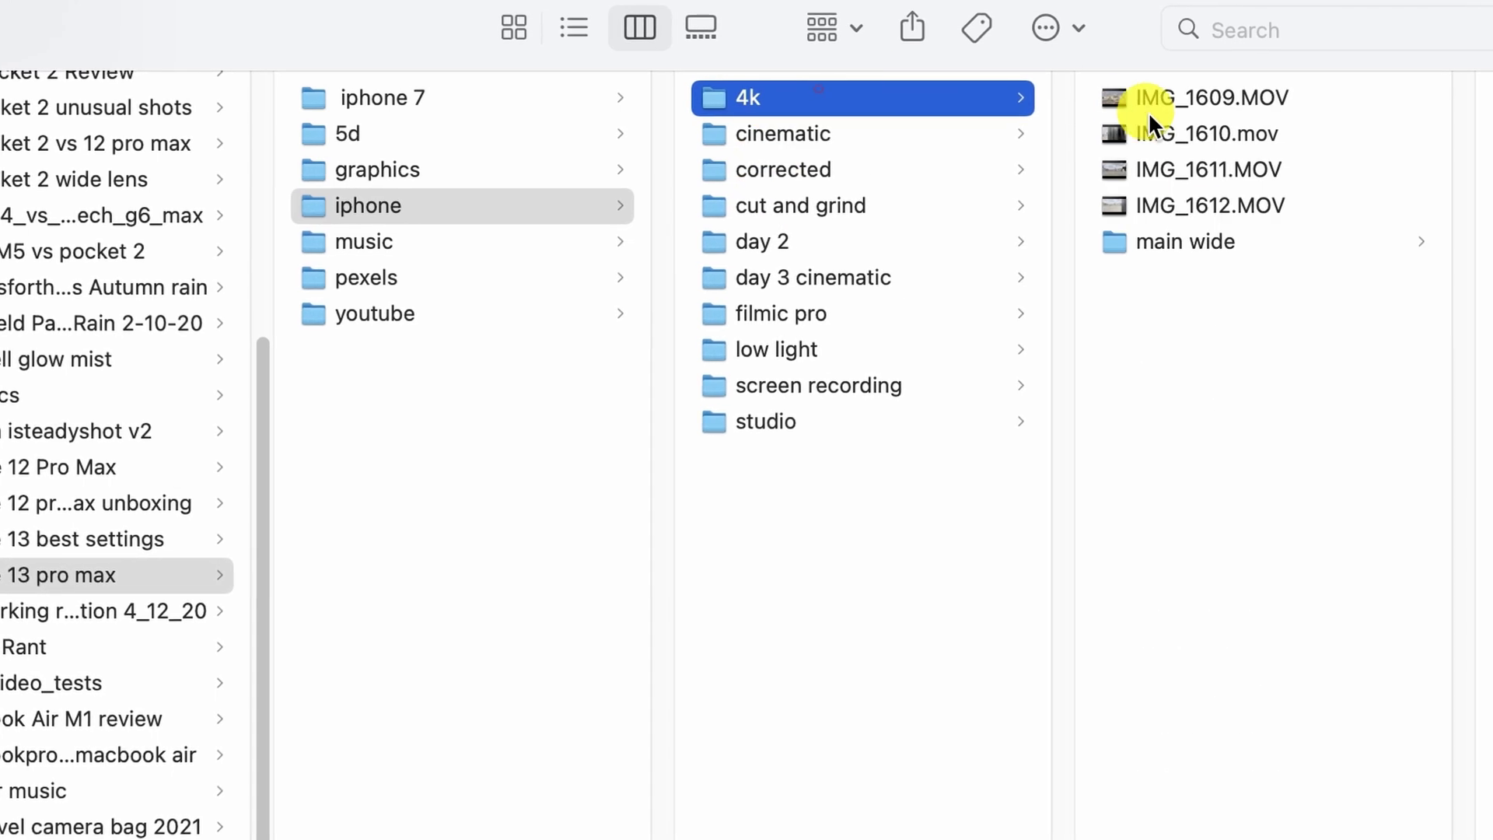
left_click(1220, 247)
left_click(591, 135)
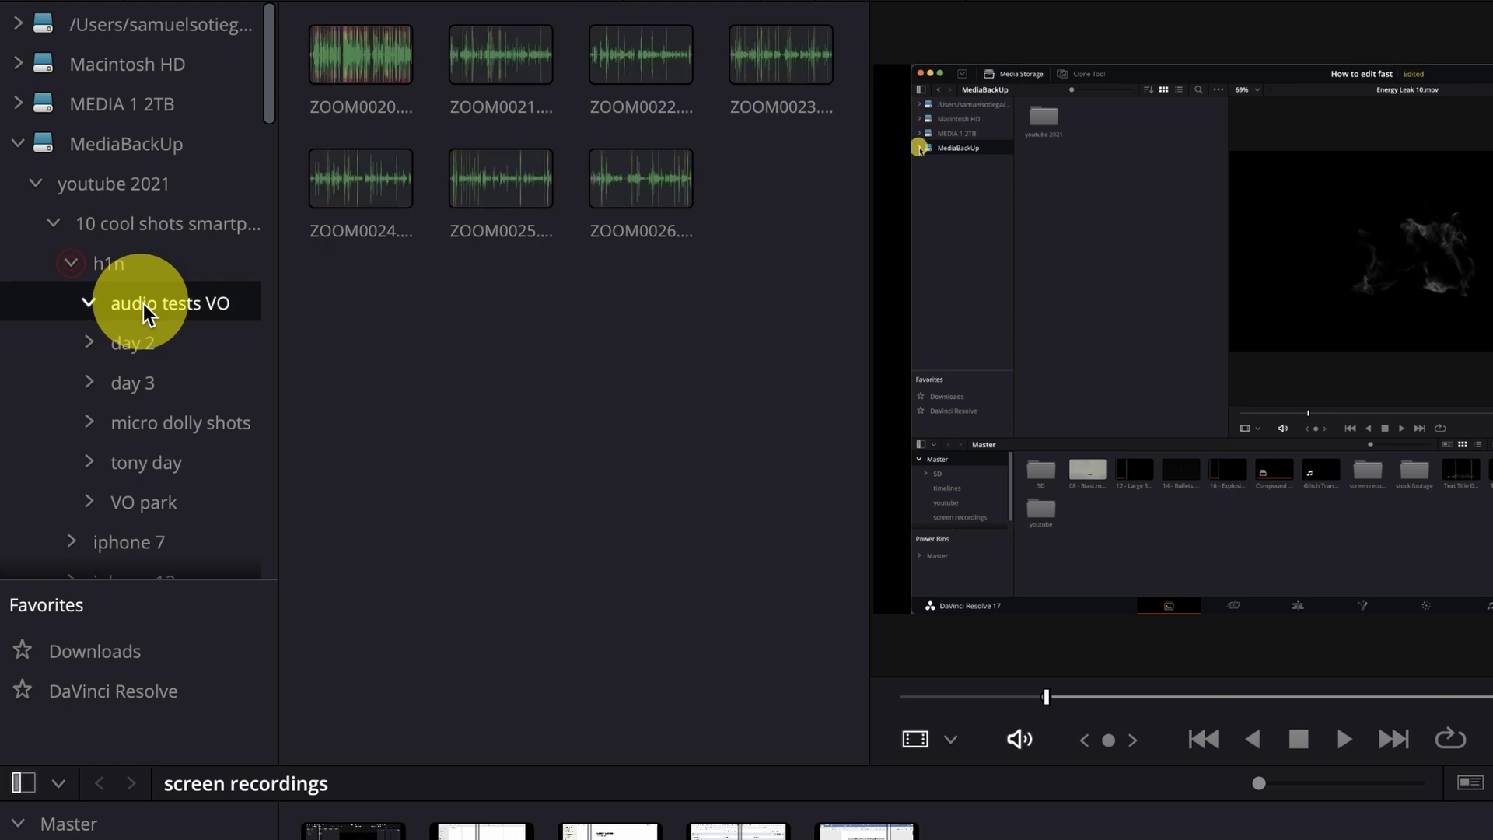
Step: Browse the day 2, day 3, micro dolly and VO park clips, then collapse h1n and smartphone shots
left_click(134, 345)
left_click(134, 385)
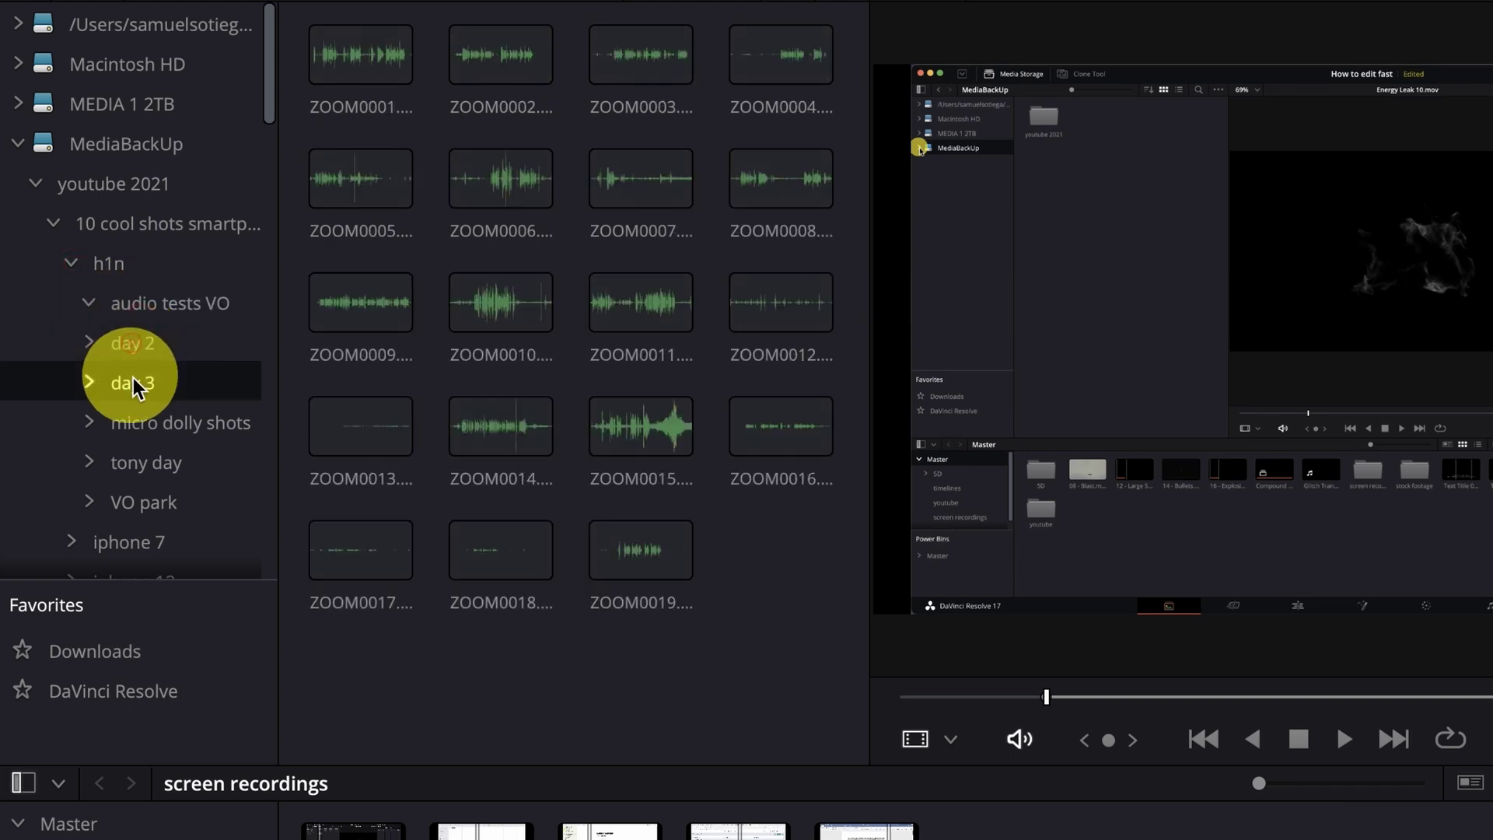
left_click(147, 427)
left_click(150, 467)
left_click(143, 503)
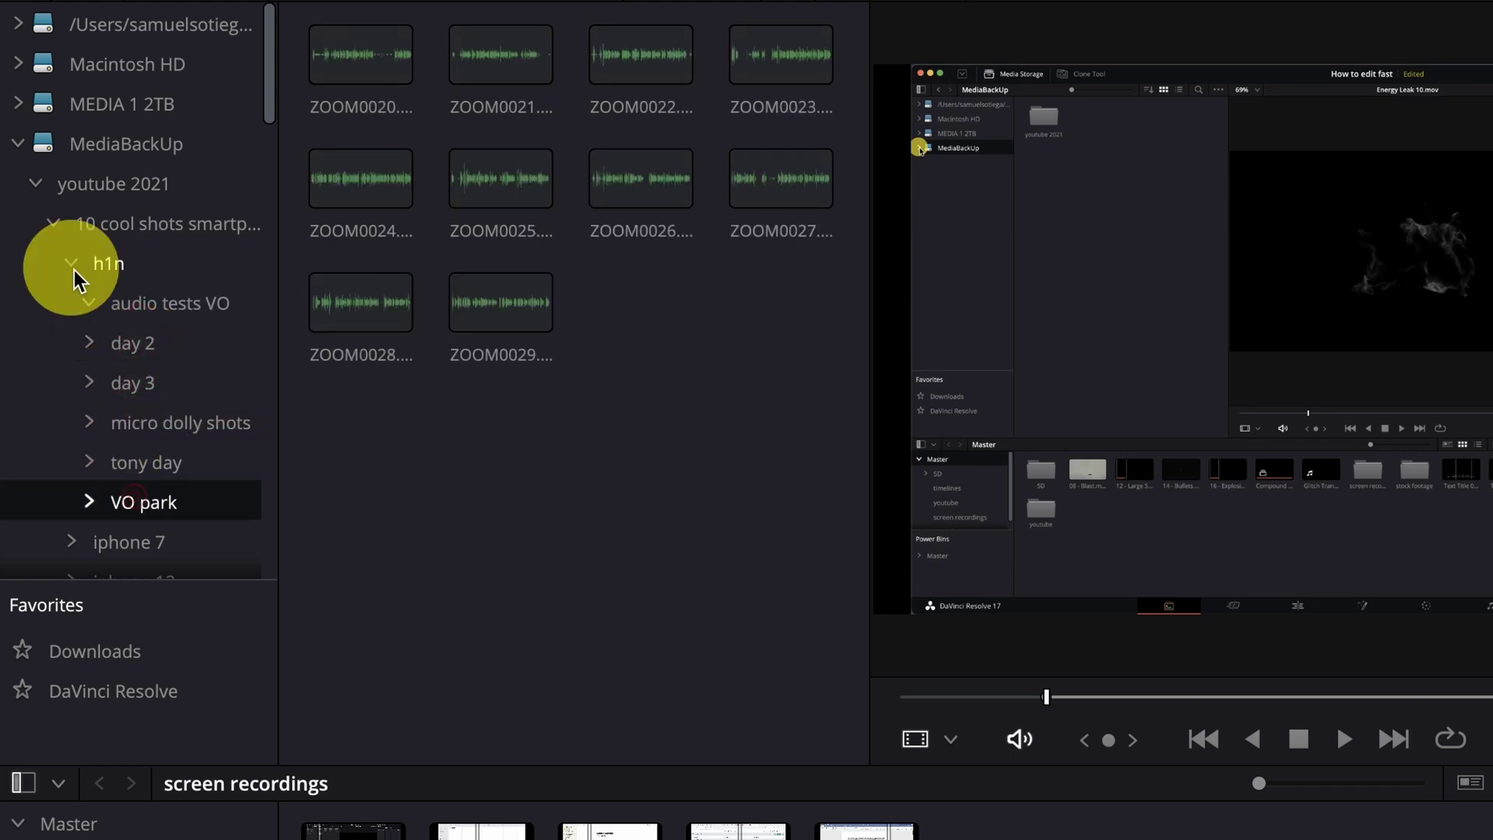
left_click(52, 228)
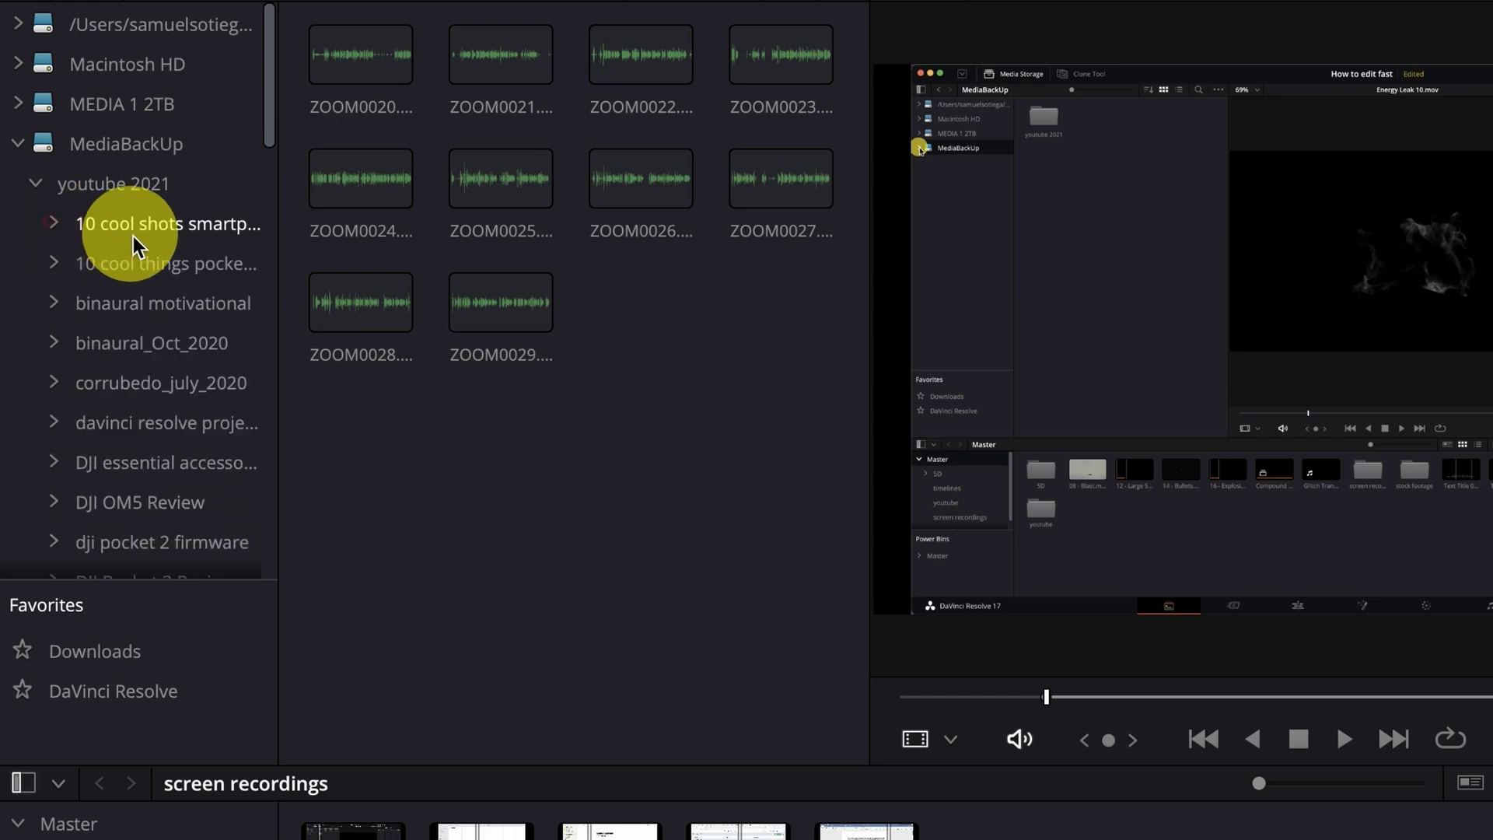
left_click(129, 224)
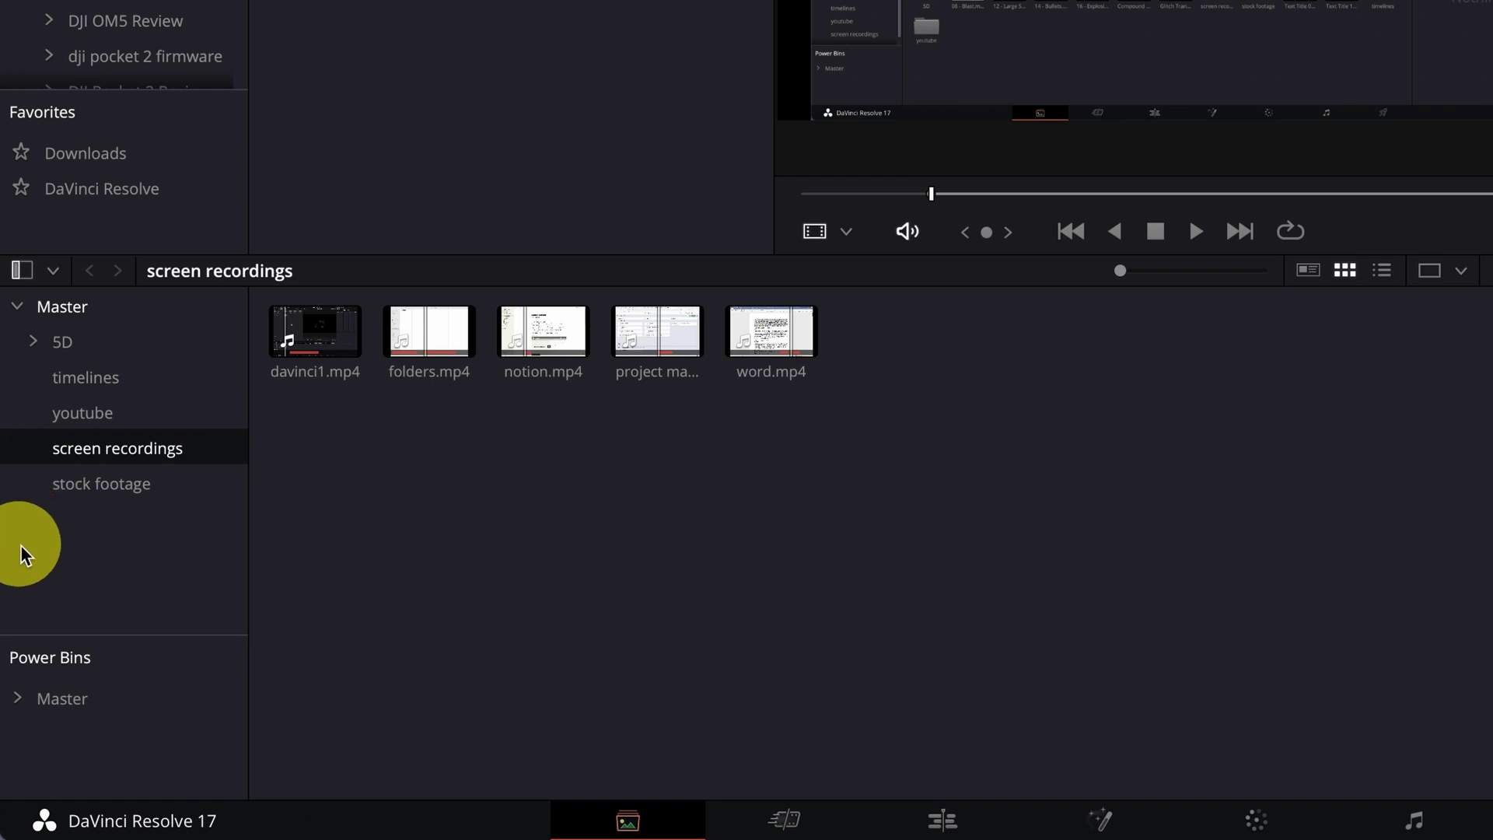
scroll(67, 417, "up", 3)
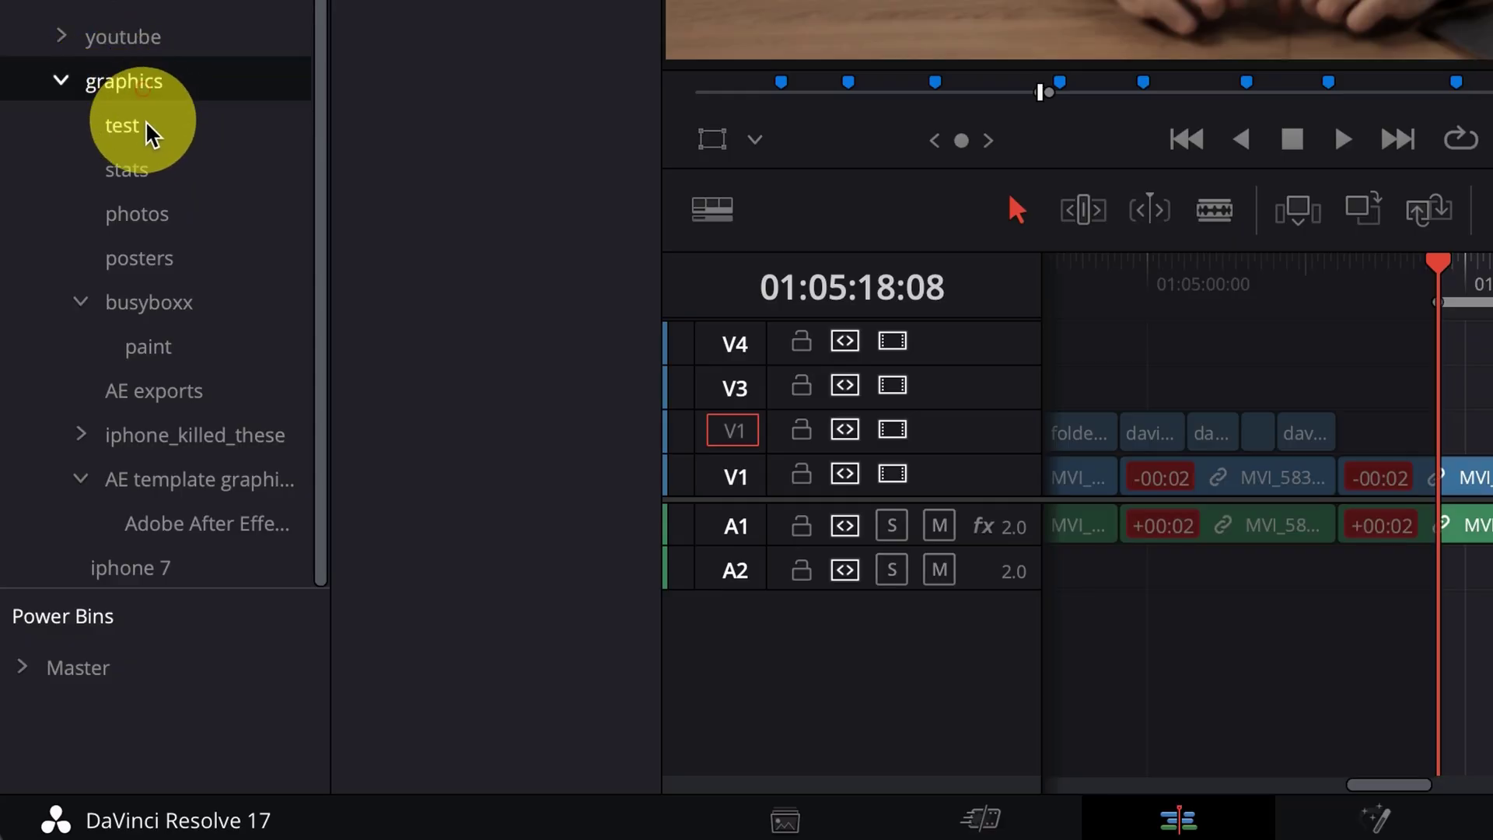
Step: Browse the test, stats, photos, posters, busyboxx and paint graphics bins
left_click(142, 129)
left_click(130, 174)
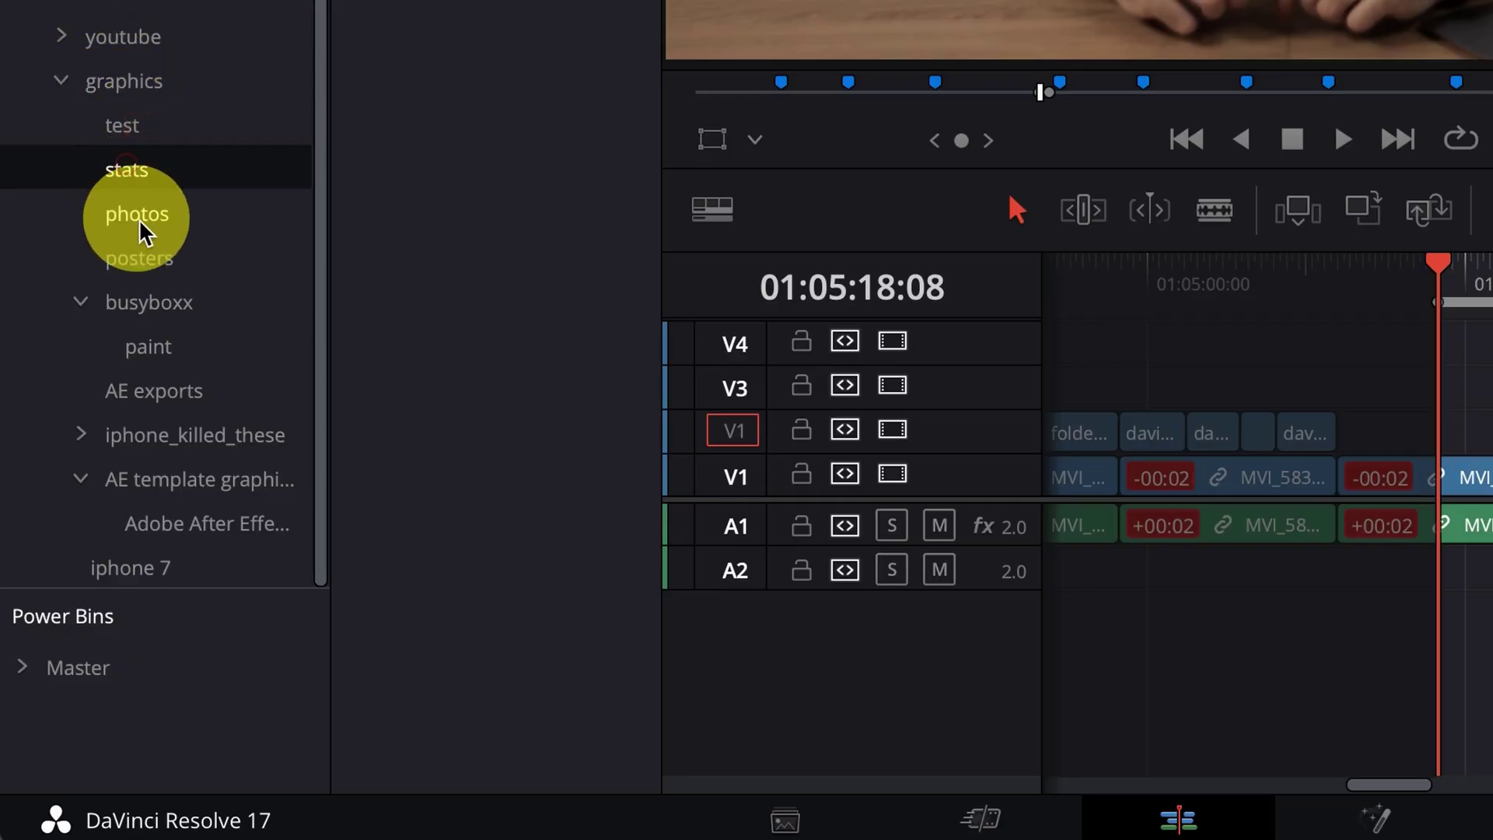
left_click(140, 223)
left_click(146, 275)
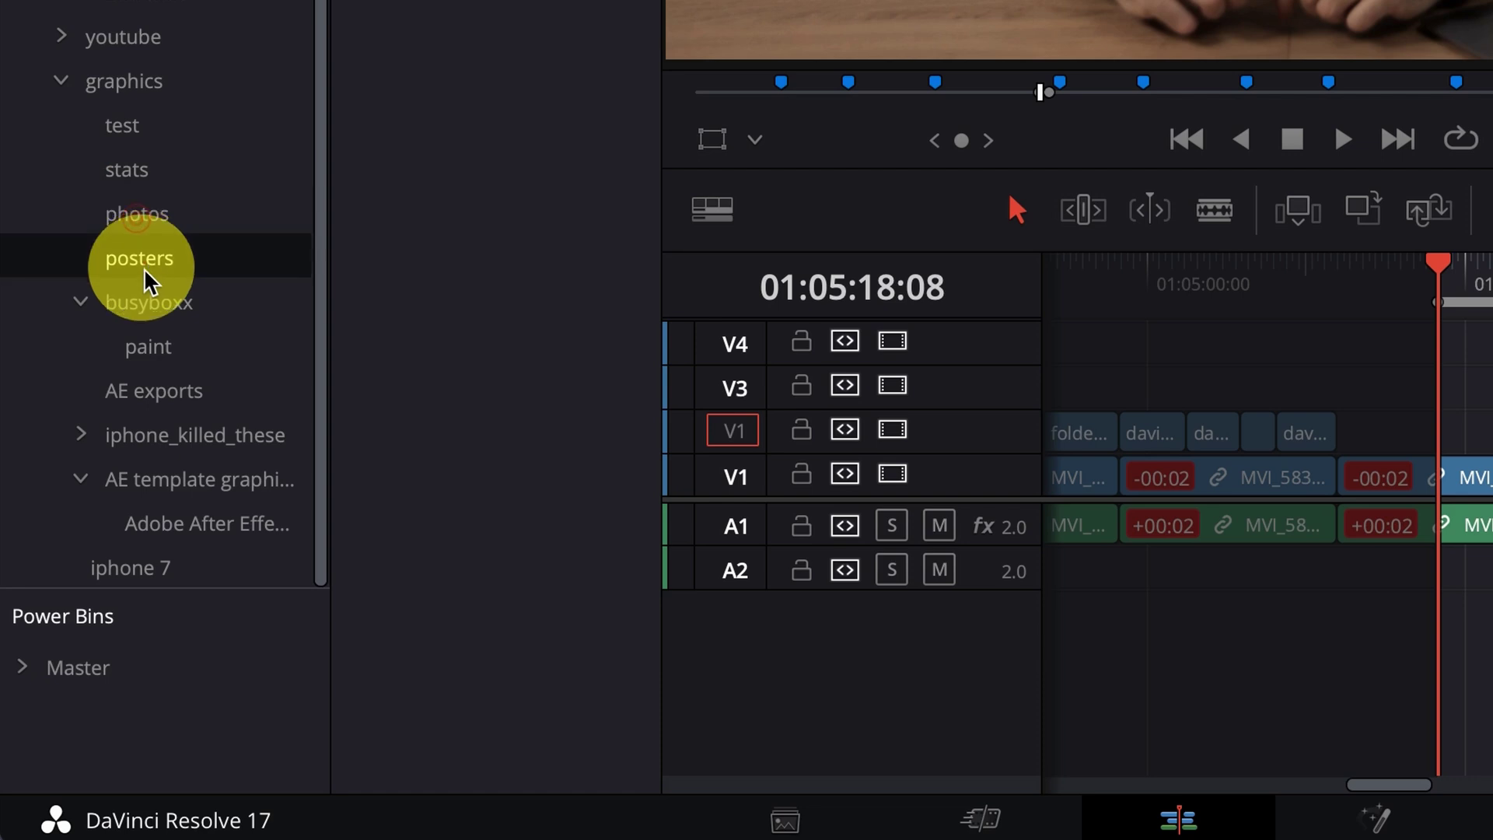
left_click(150, 316)
left_click(151, 351)
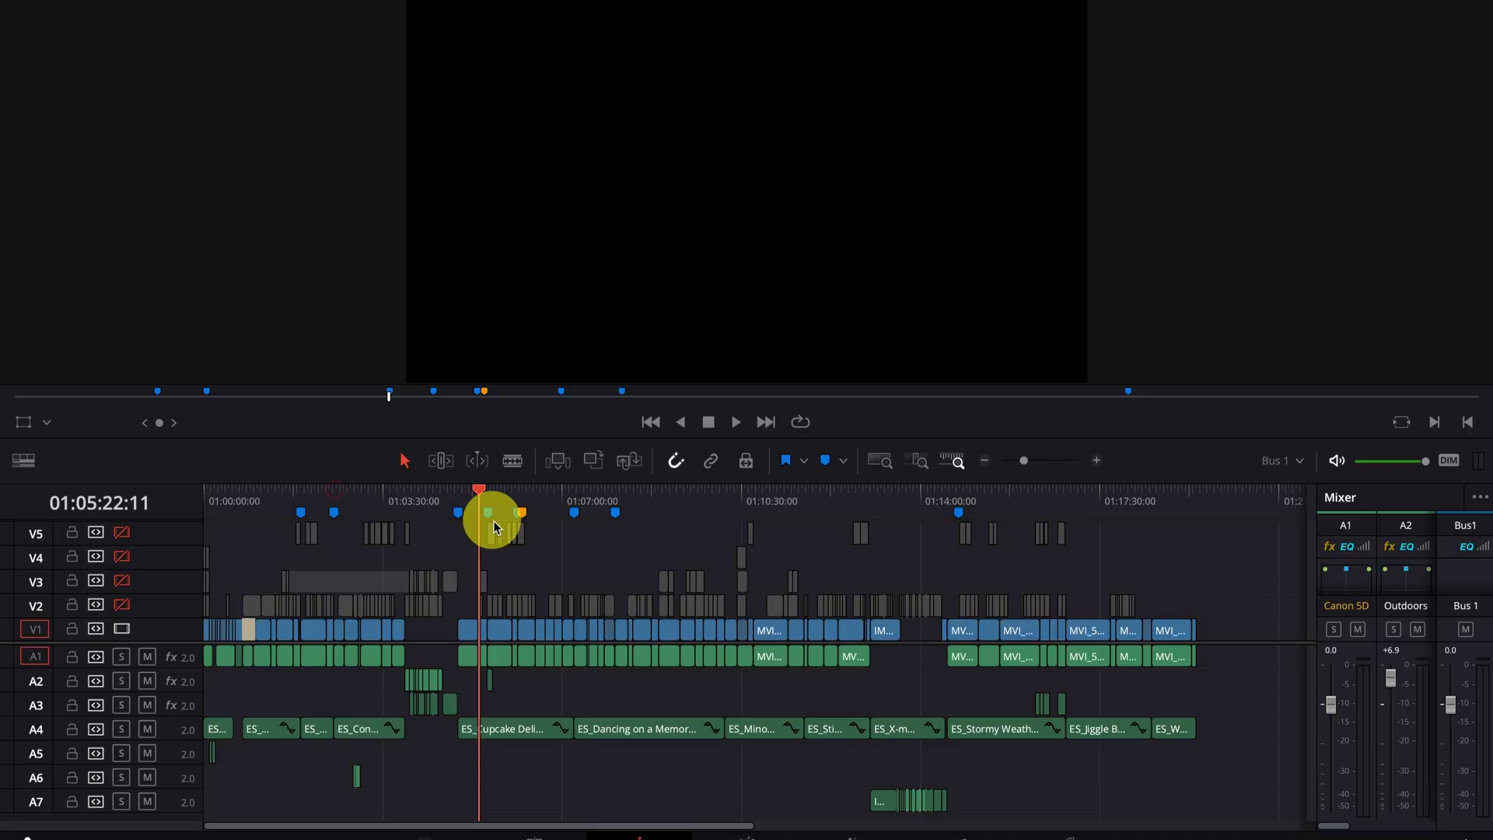
Step: Re-enable video tracks V2 and V3, scrubbing the playhead to check each
left_click_drag(720, 563, 668, 563)
scroll(676, 560, "up", 4)
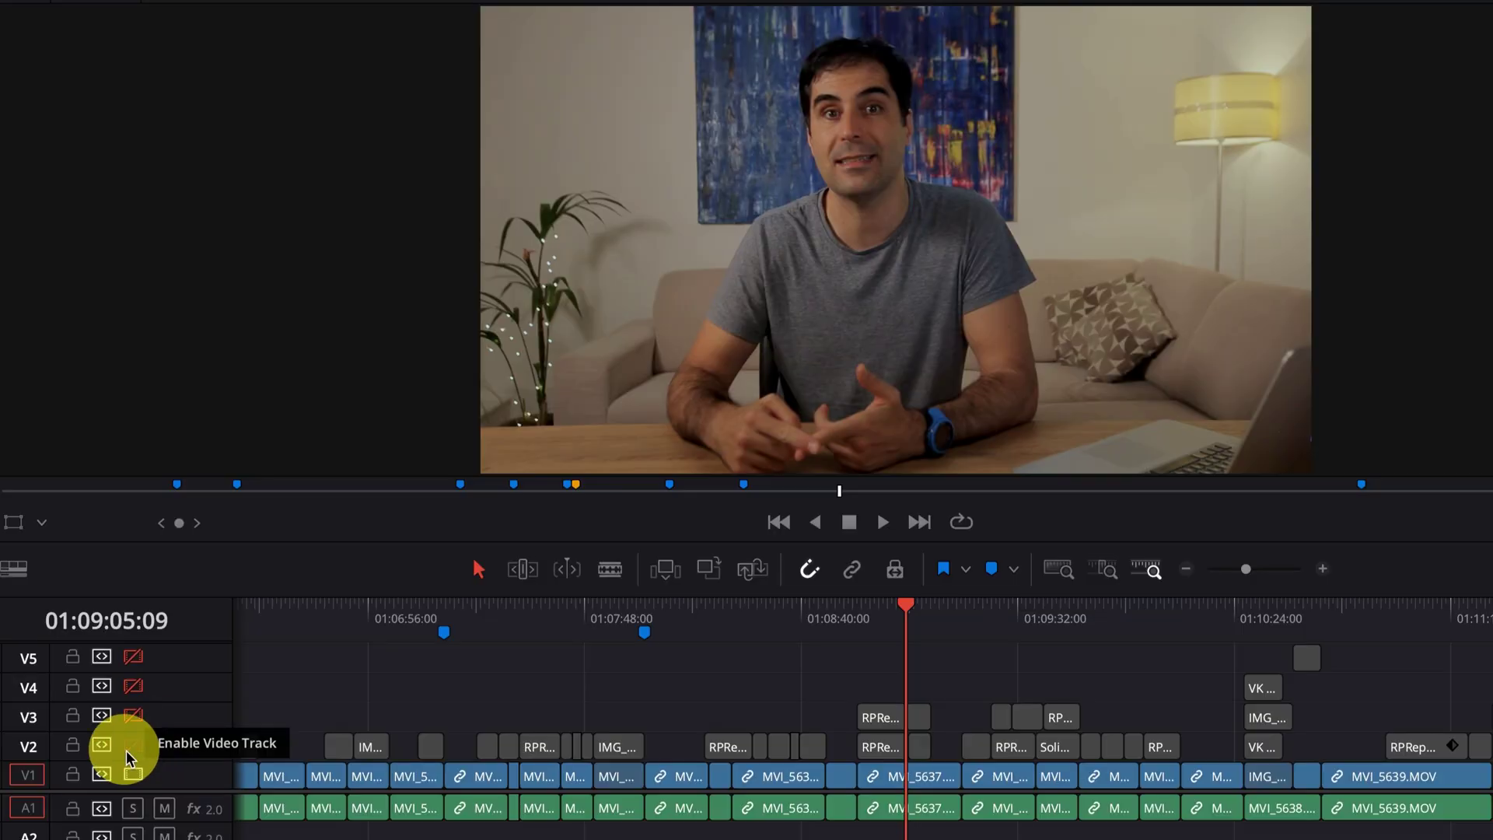
left_click(121, 604)
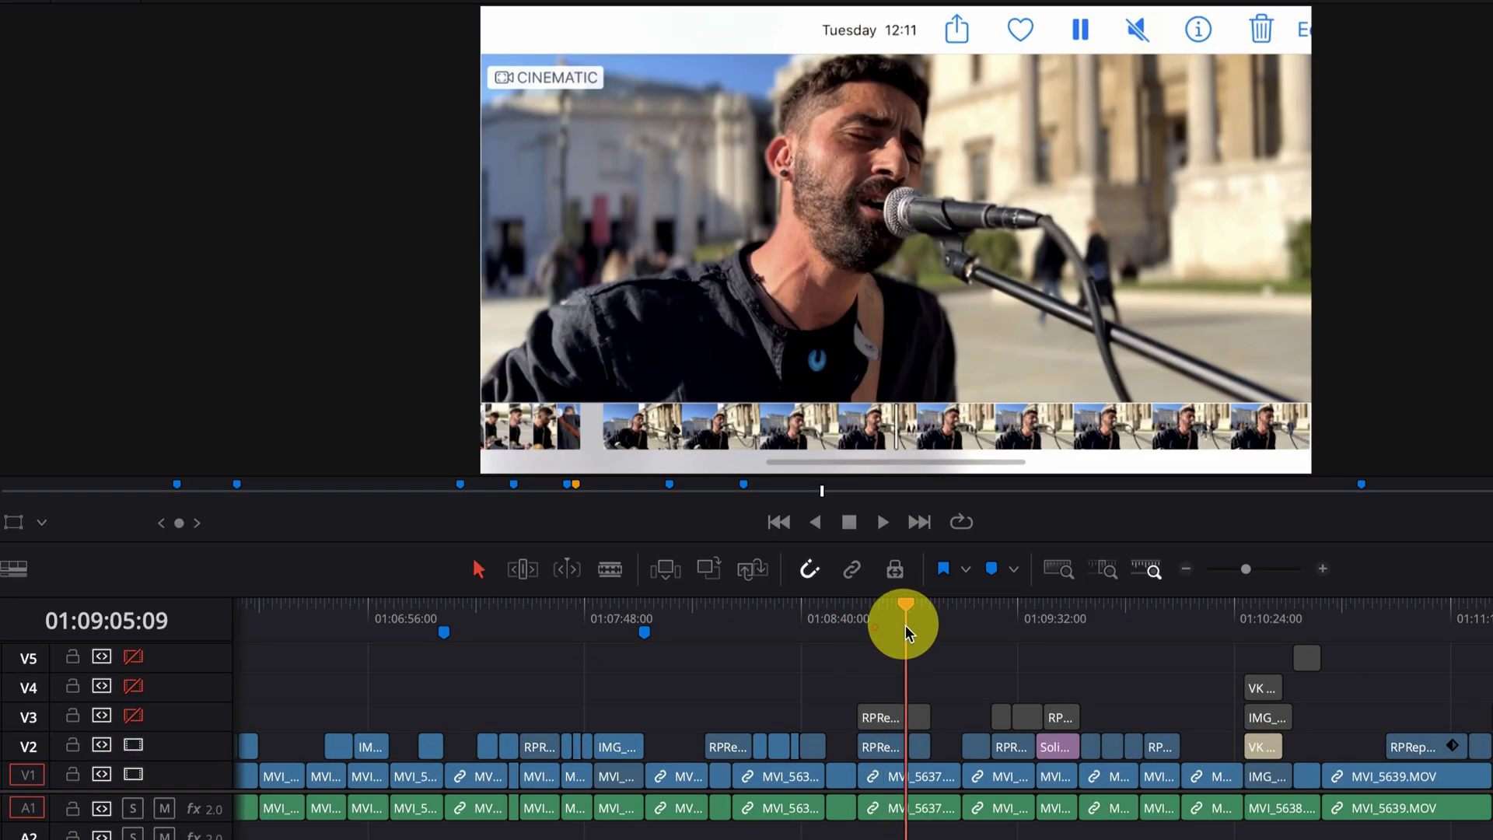
mouse_move(900, 617)
left_mouse_down()
mouse_move(1059, 619)
mouse_move(1003, 617)
left_mouse_up()
left_click(133, 716)
key("shift+z")
Step: Re-enable V4 and review it around 01:10:38 in a closer zoom
left_click(1032, 609)
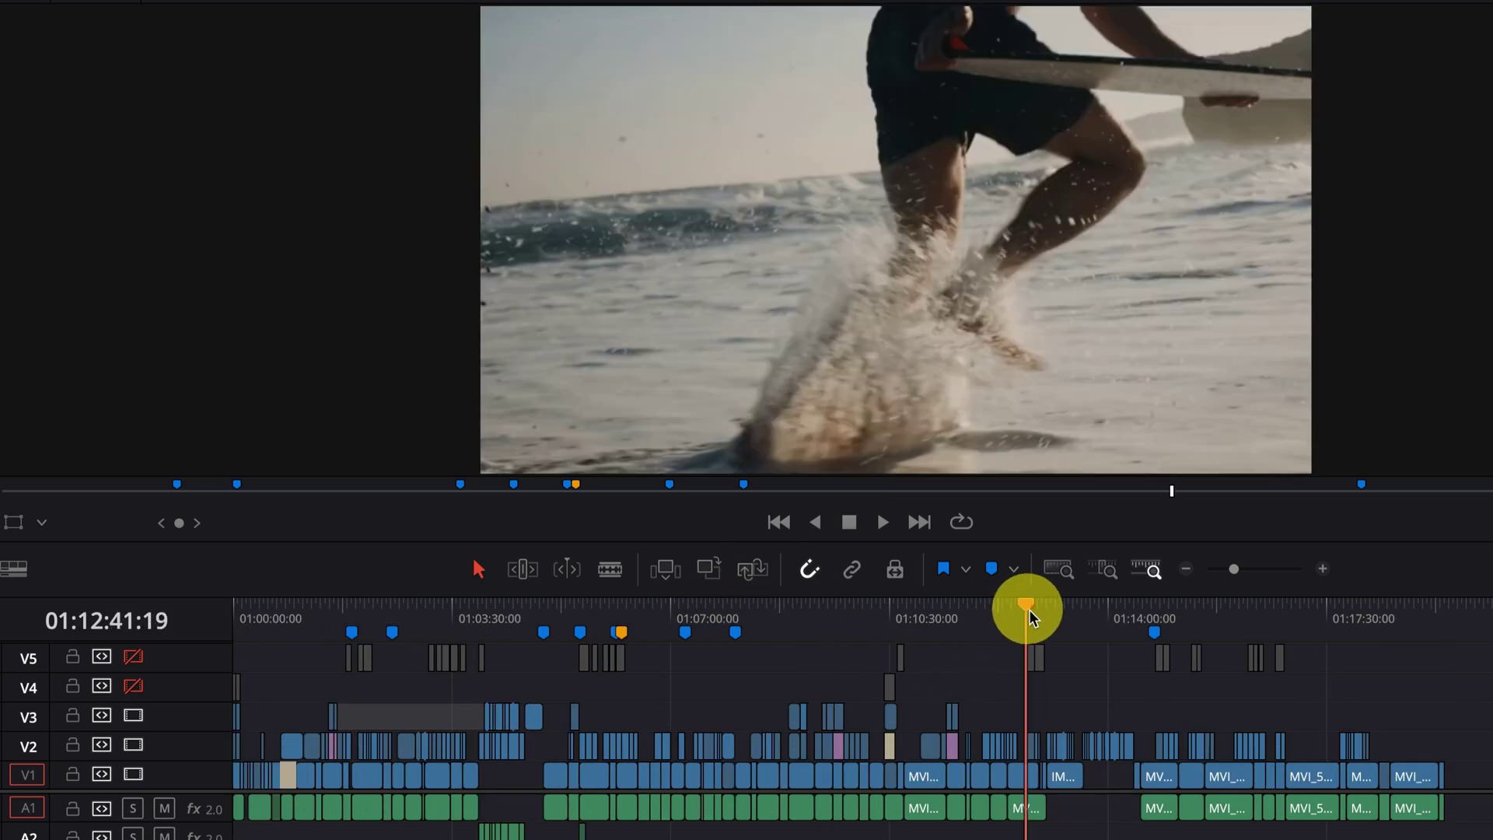
key("shift+z")
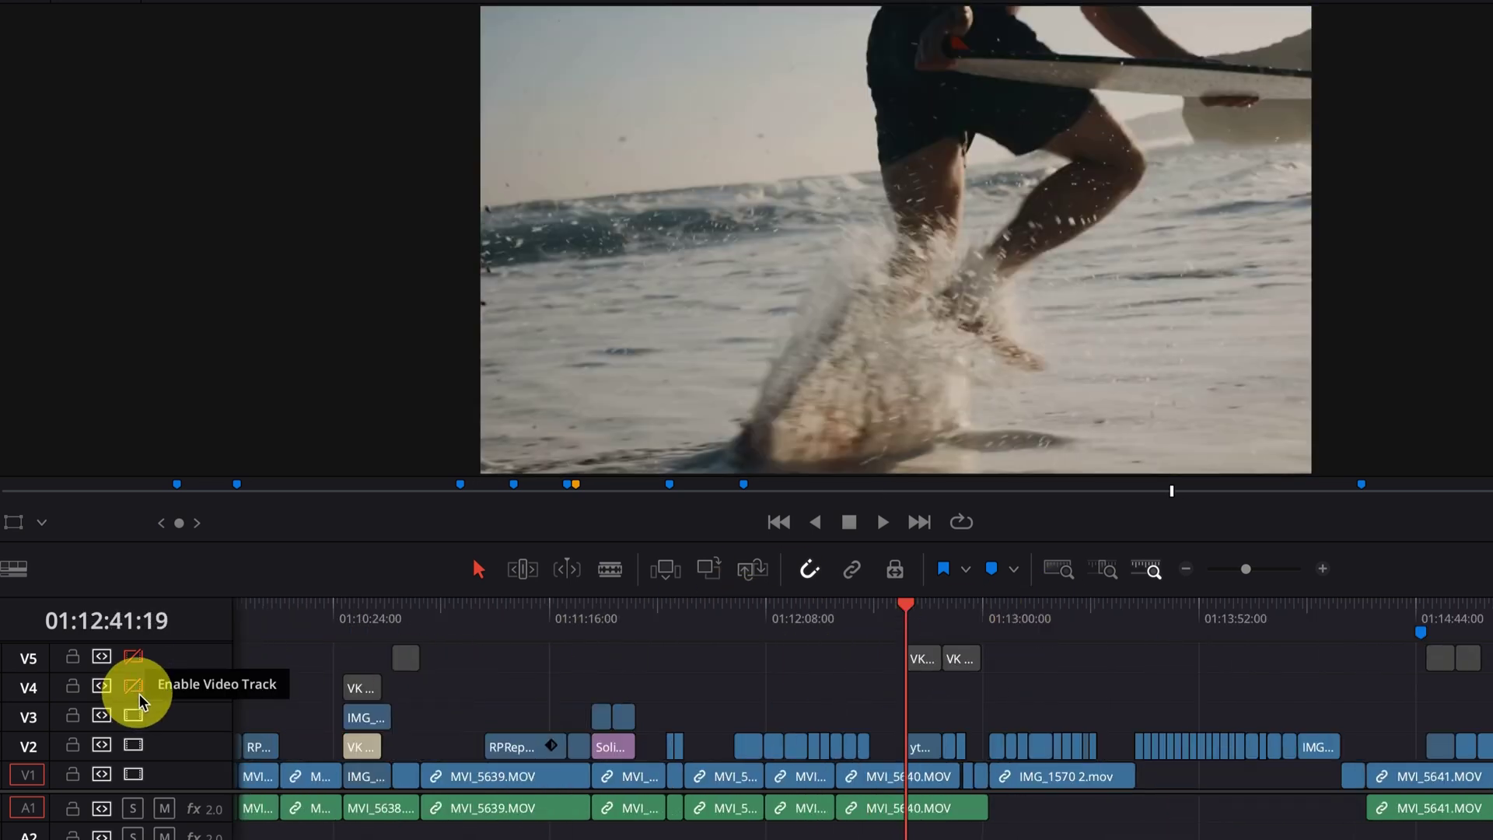
left_click(134, 686)
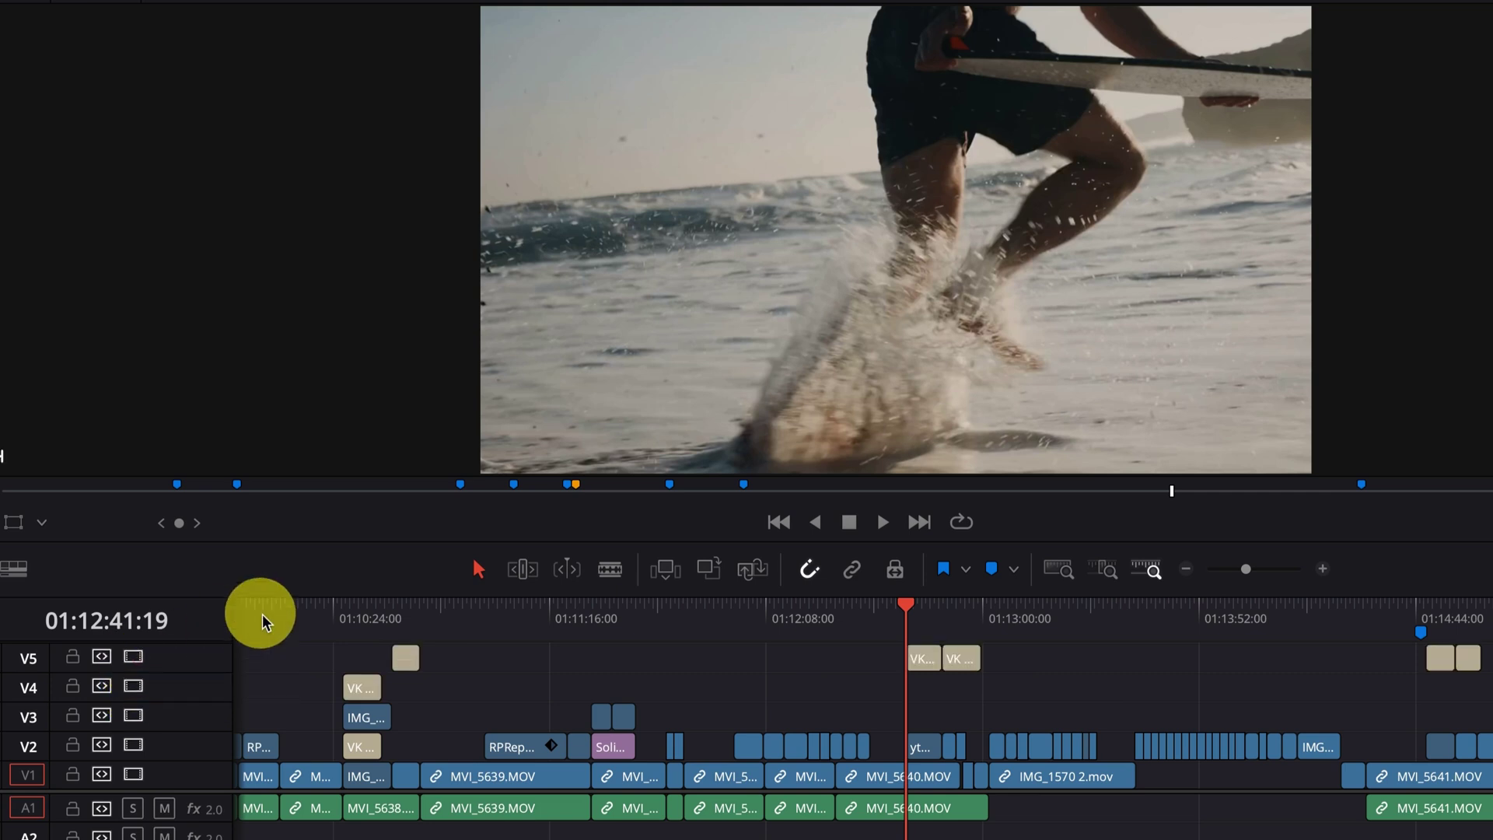
key("shift+z")
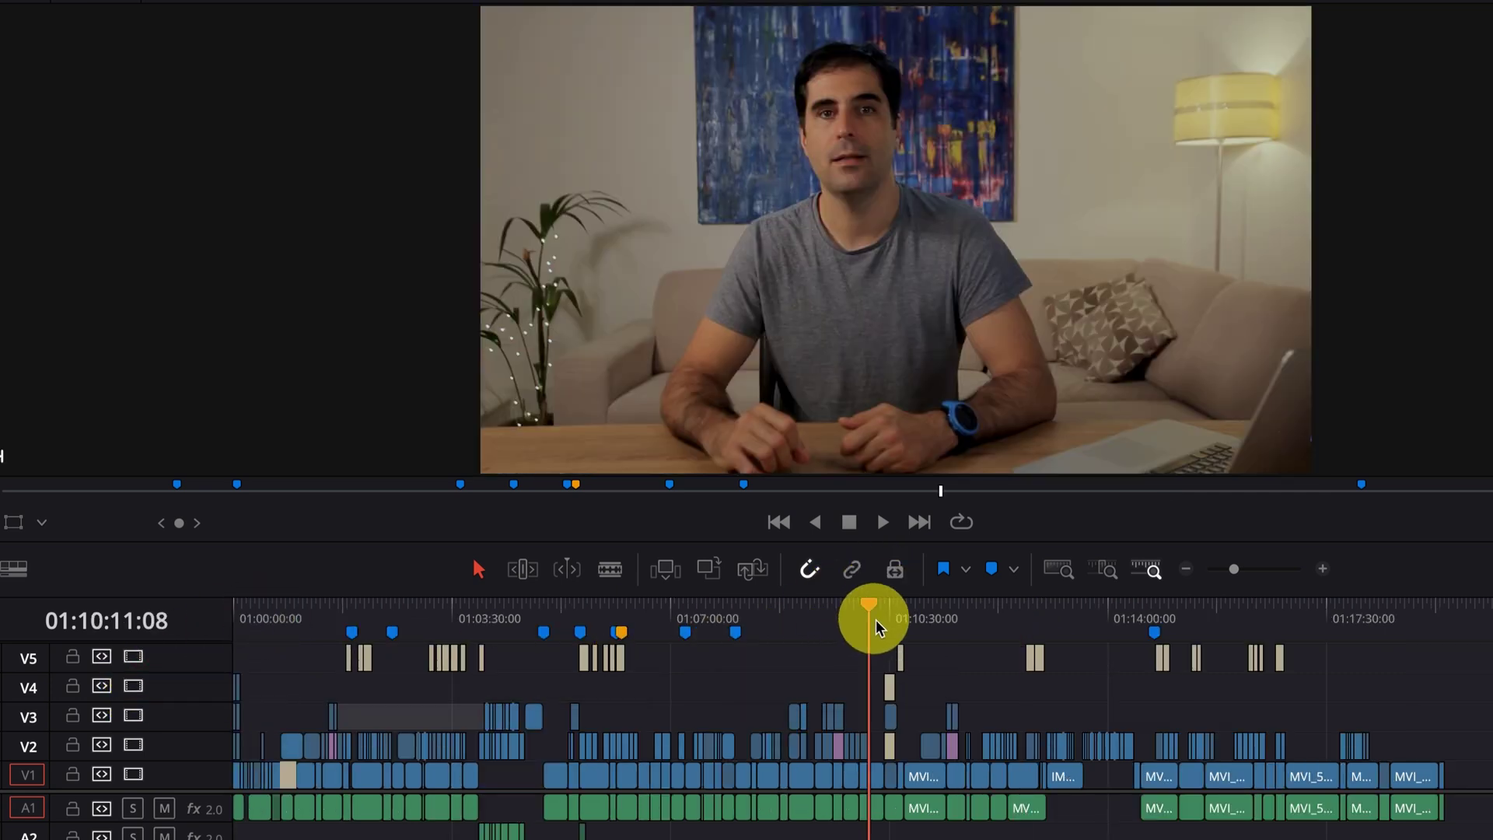
left_click_drag(866, 636, 902, 627)
key("shift+z")
key("ctrl+equal")
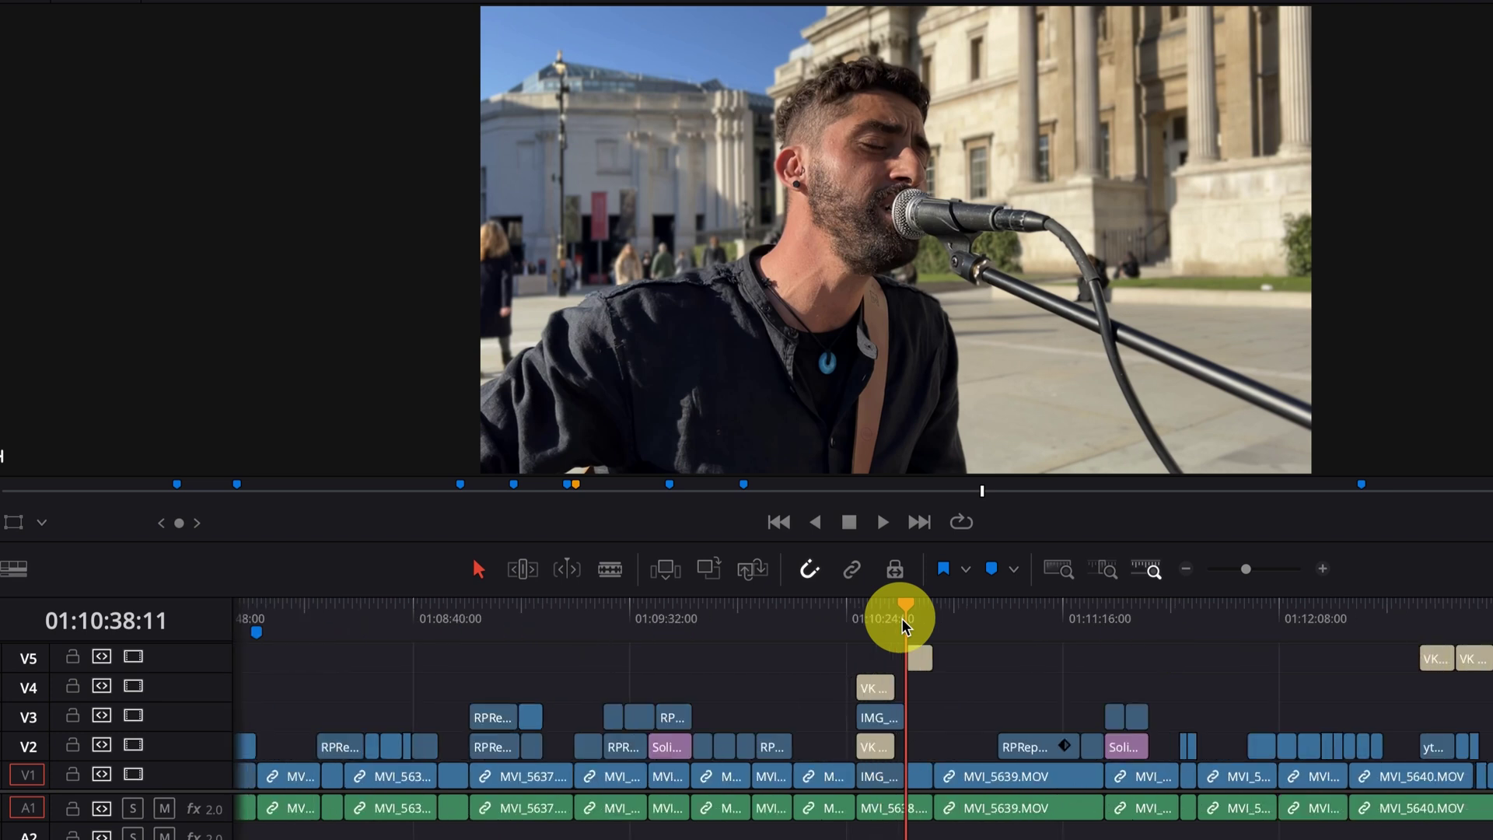
key("shift+Right")
key("shift+Right")
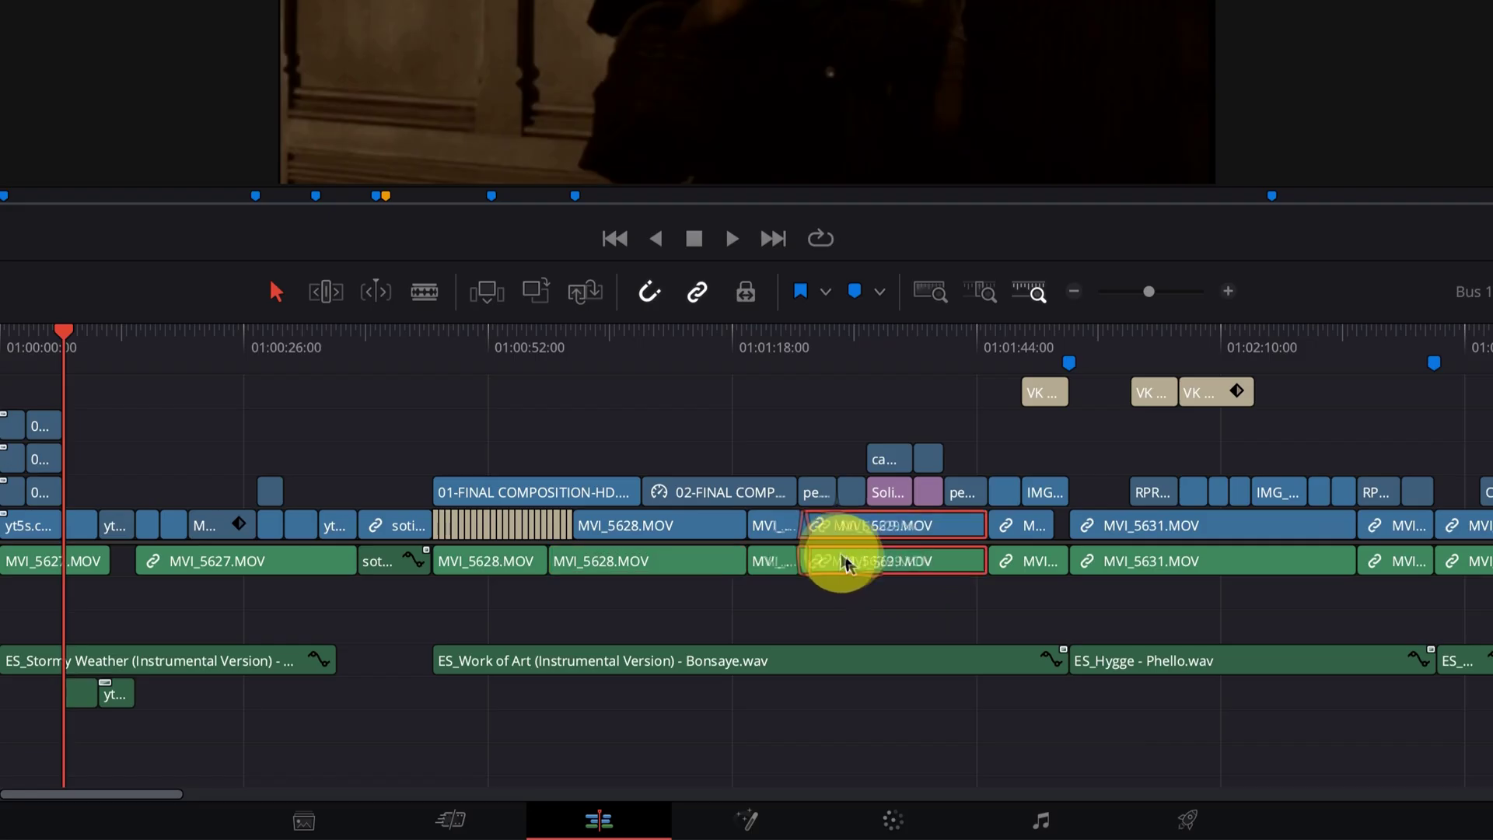
left_click(78, 697)
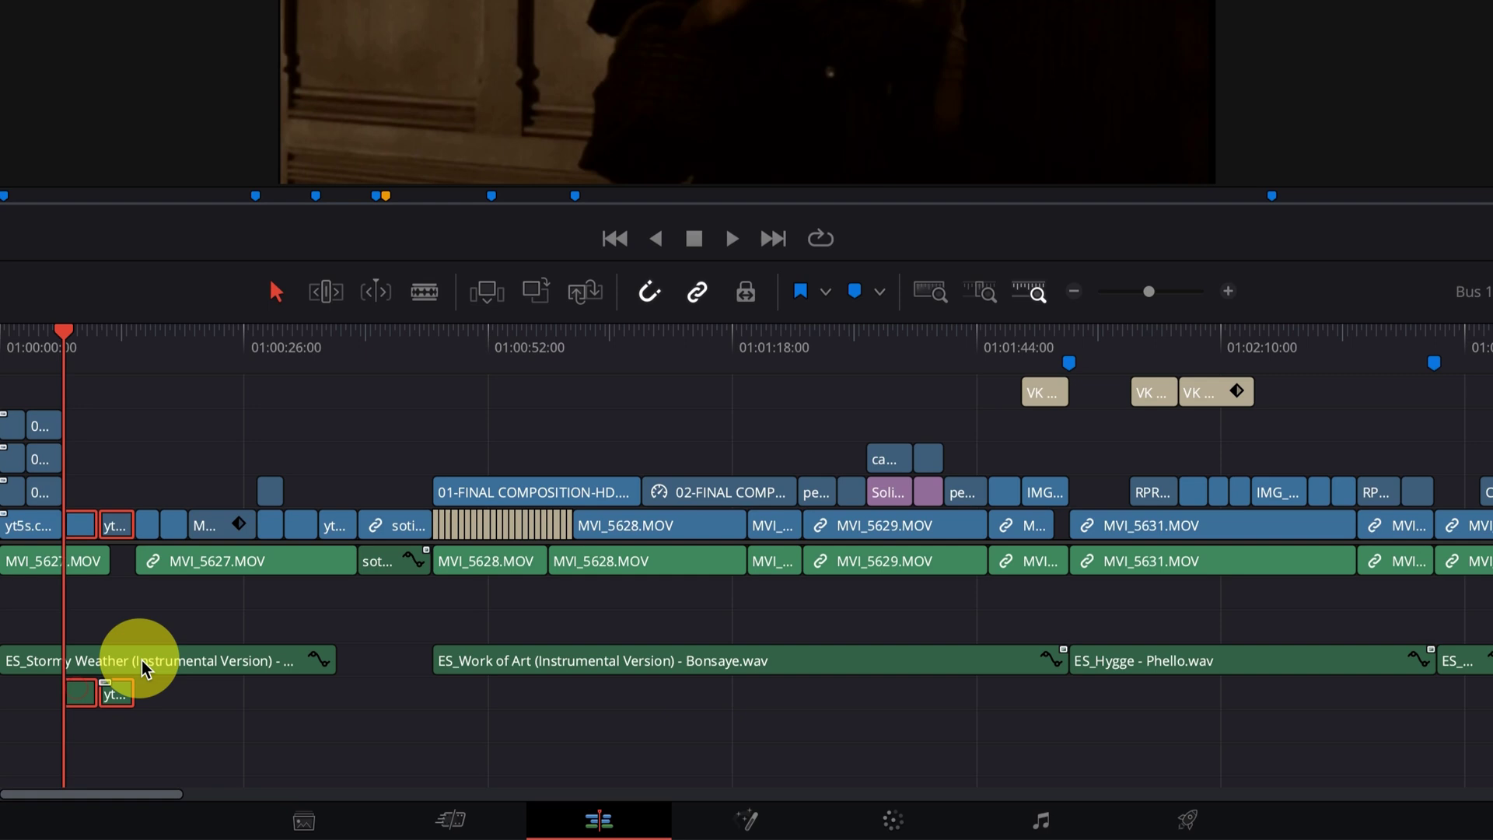
key("ctrl+minus")
left_click(277, 671)
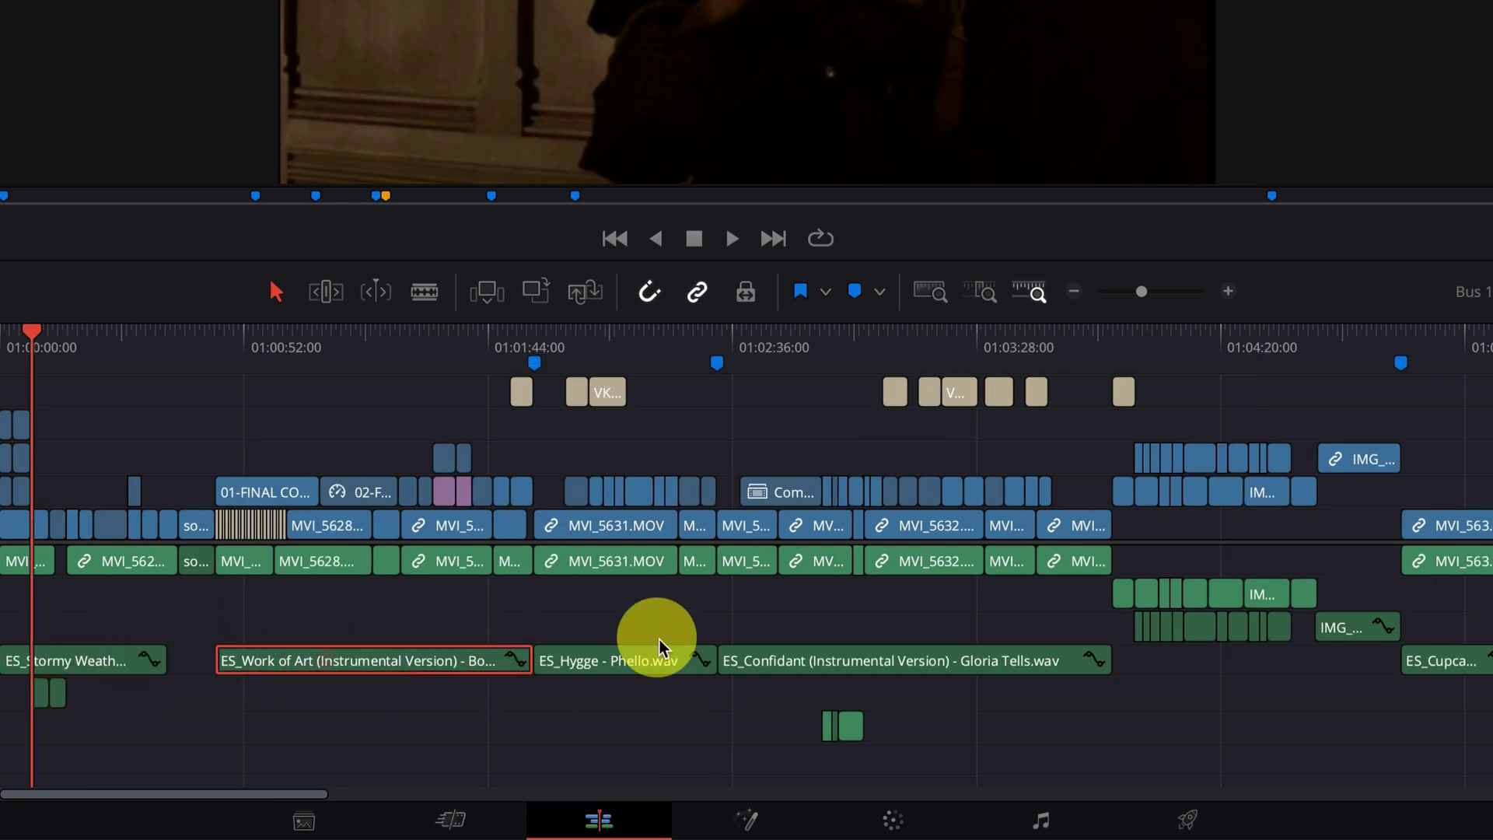
key("ctrl+equal")
key("ctrl+equal")
key("ctrl+minus")
key("ctrl+minus")
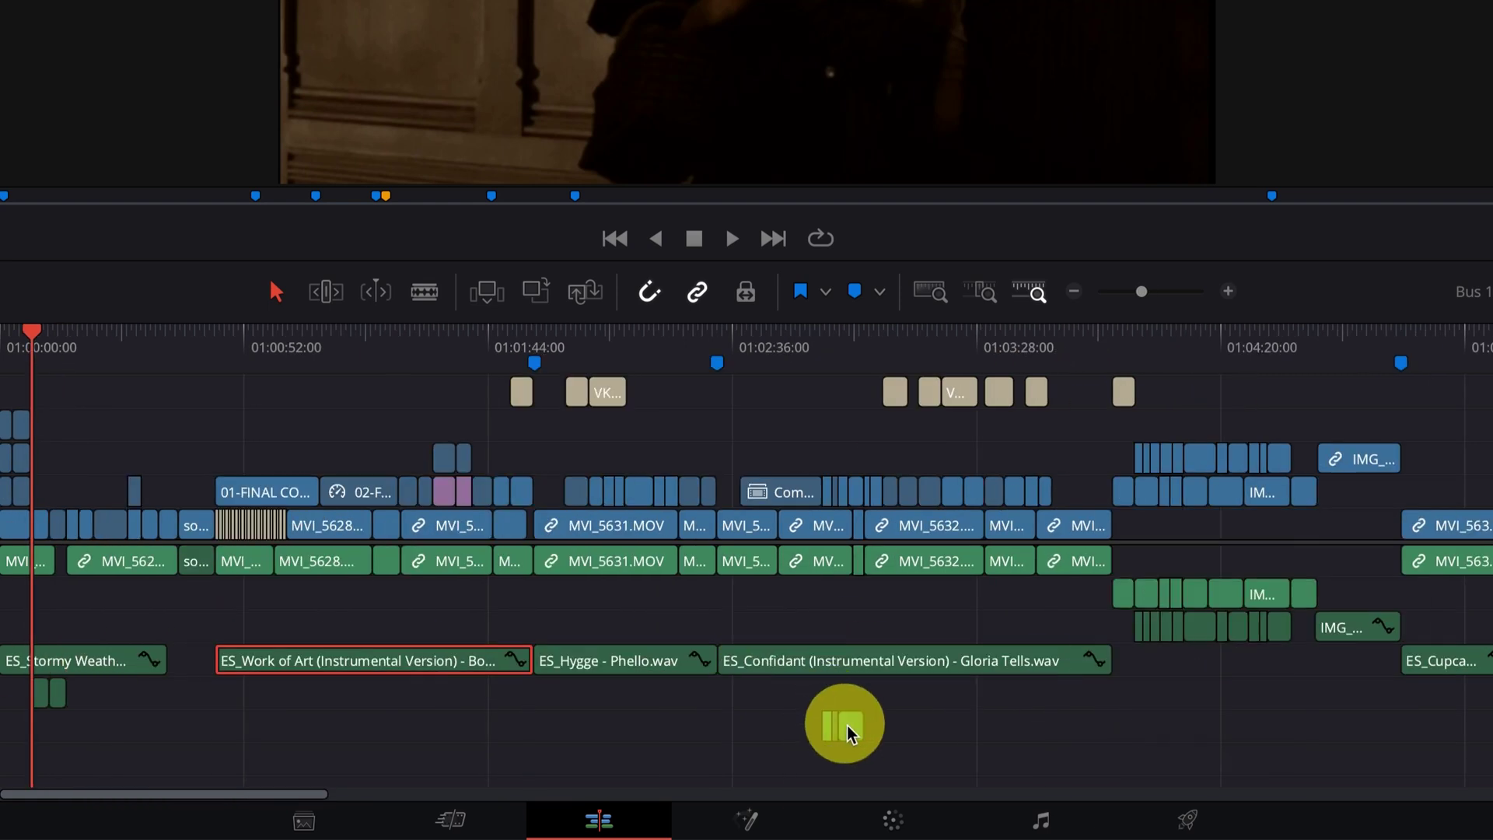
left_click(847, 725)
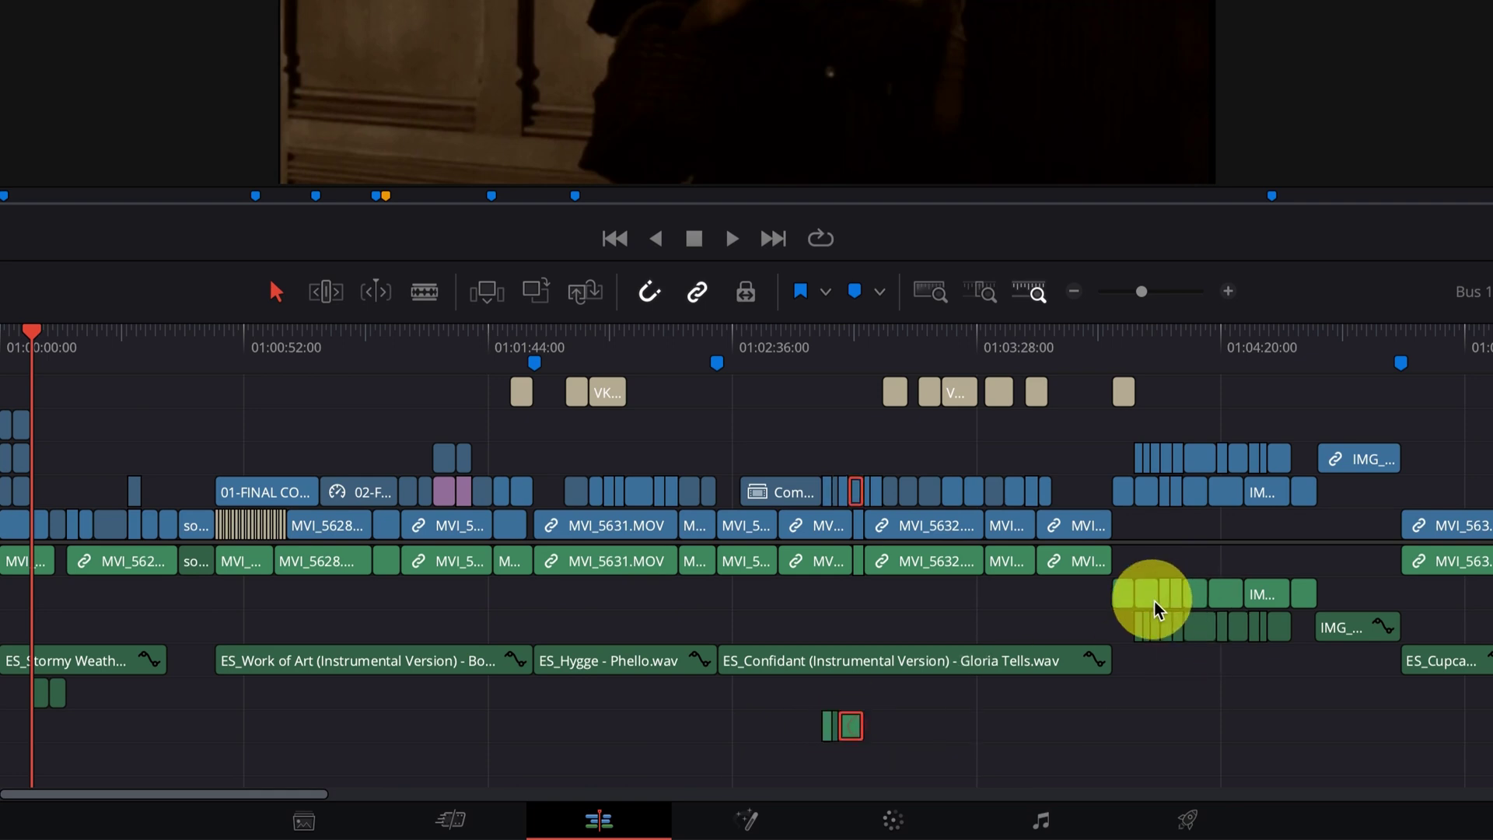
left_click(1209, 627)
key("ctrl+minus")
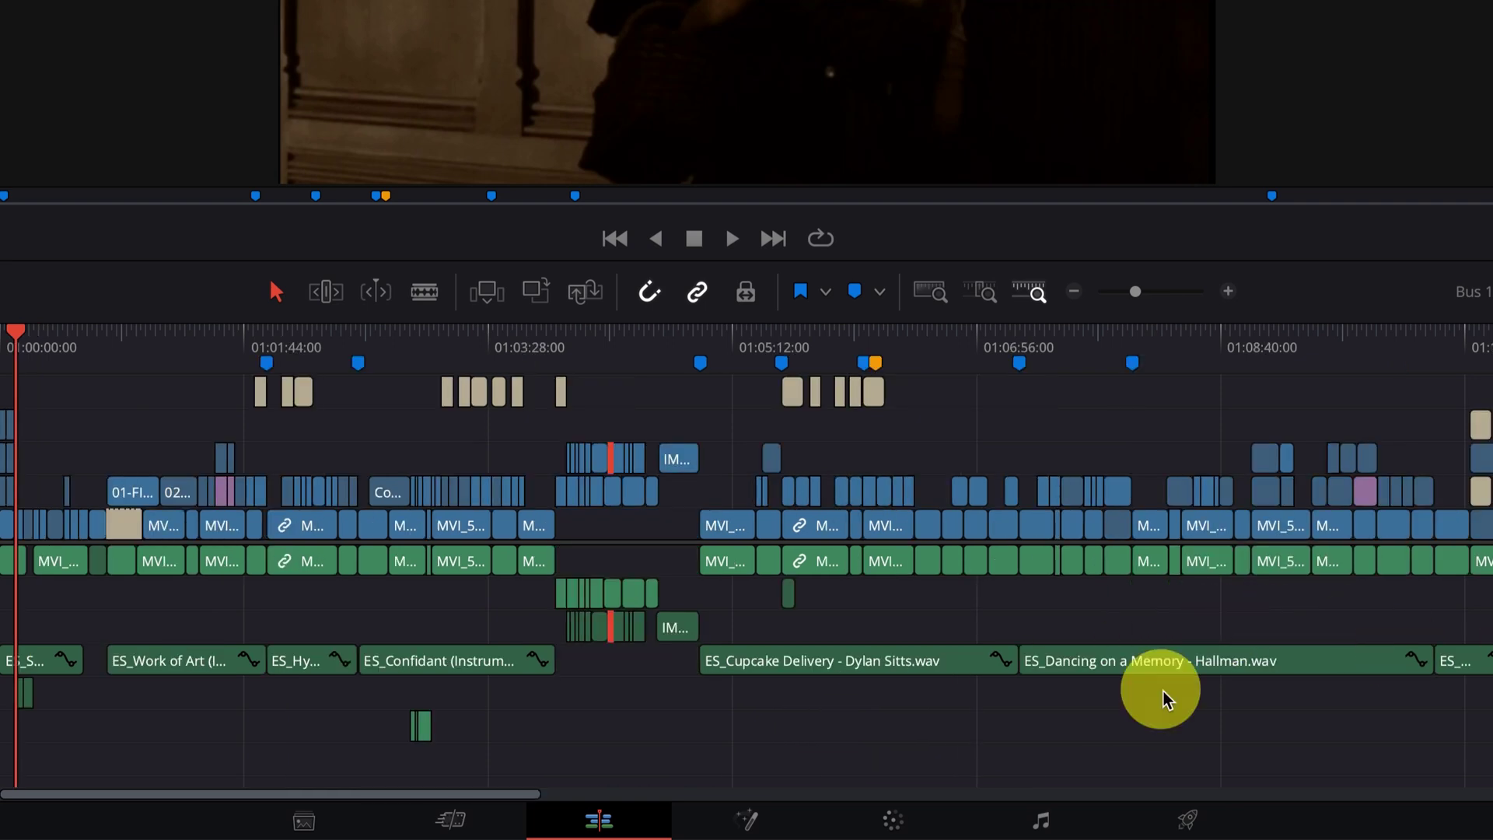
key("ctrl+minus")
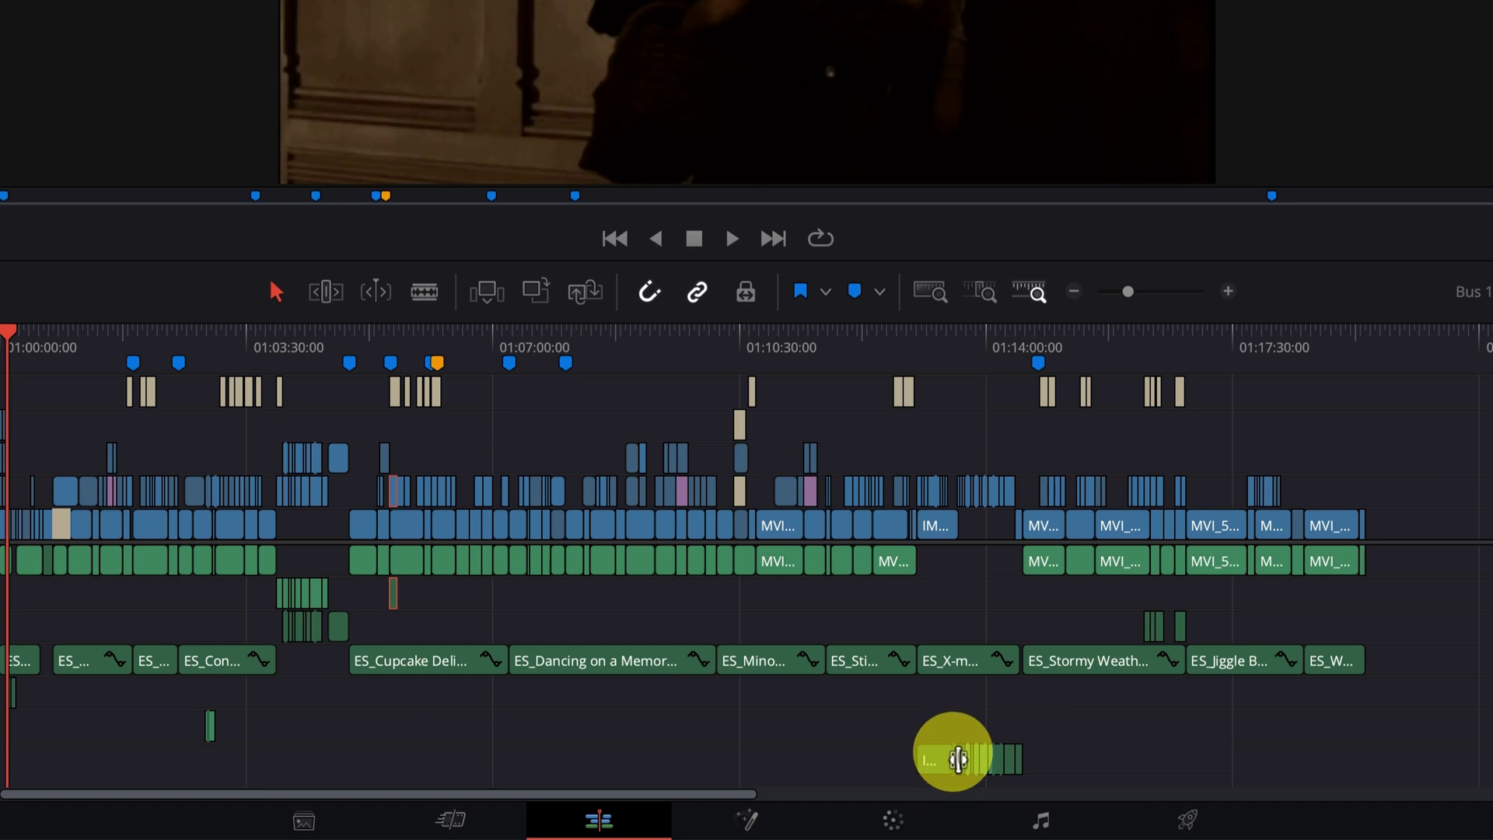
left_click(936, 759)
left_click_drag(971, 344, 983, 335)
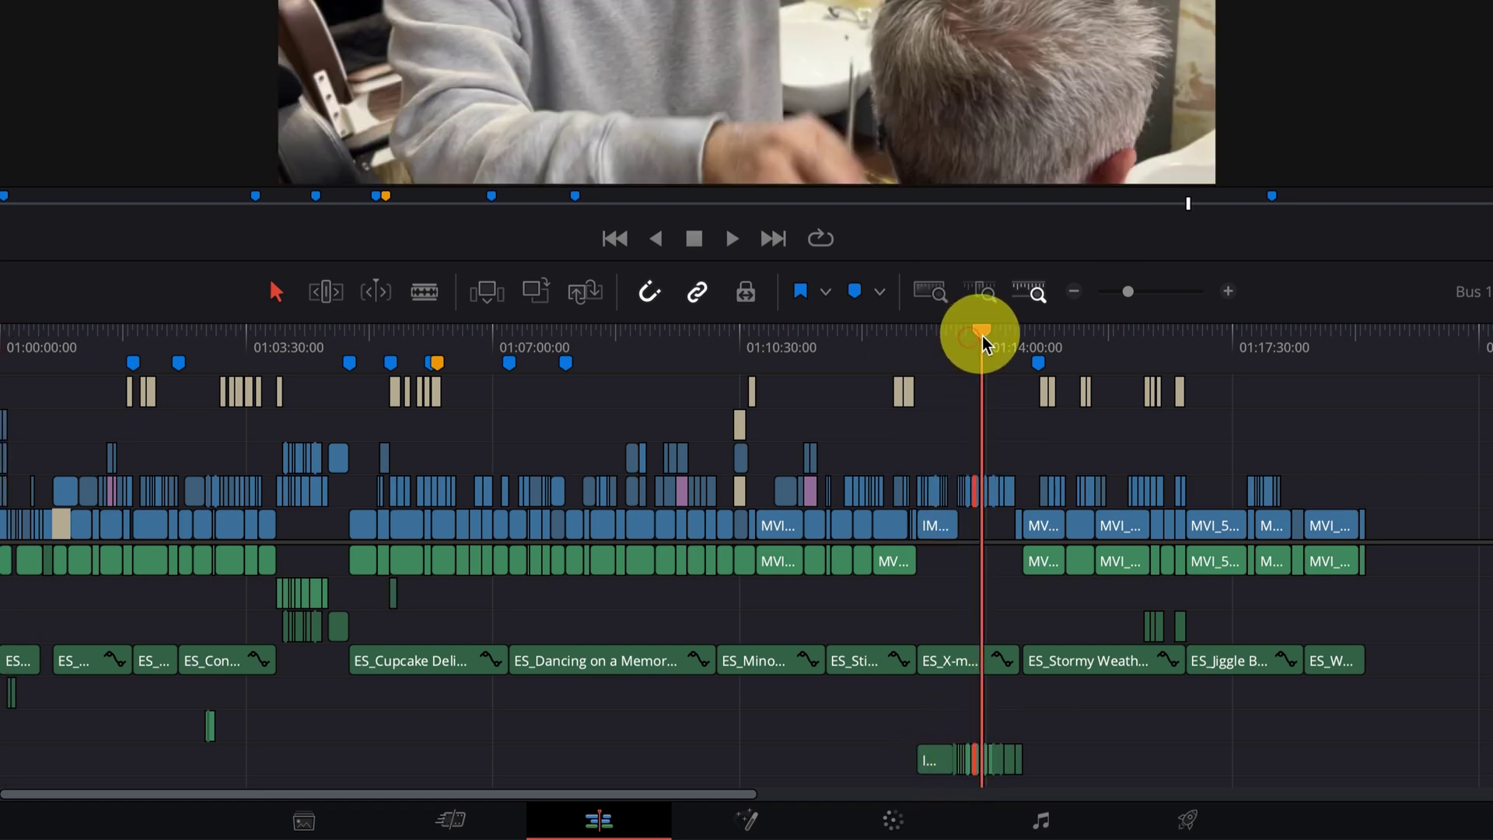
left_click(315, 361)
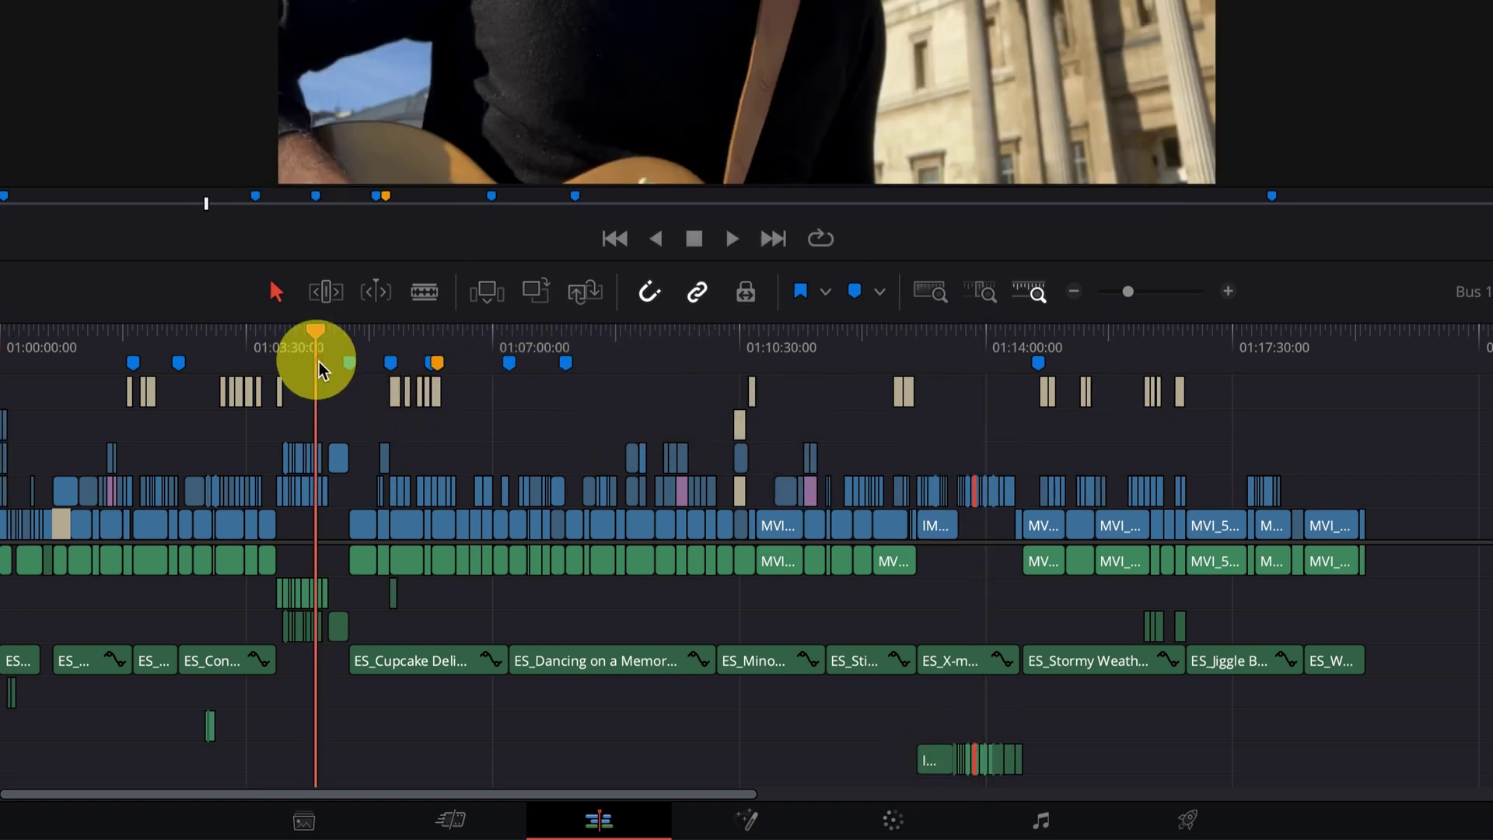
scroll(527, 533, "up", 5)
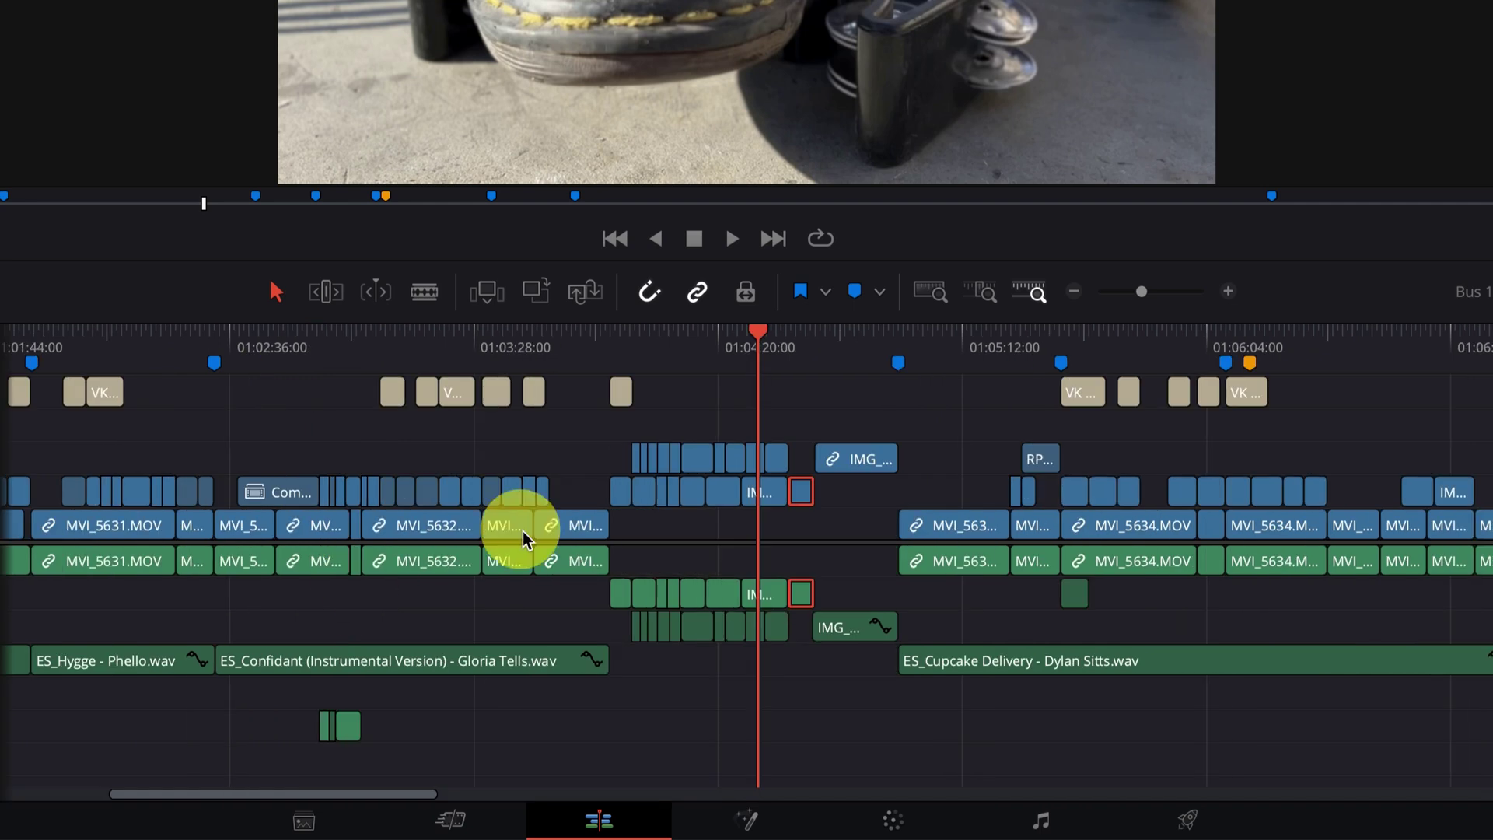
left_click(677, 346)
left_click(627, 336)
left_click_drag(627, 336, 631, 339)
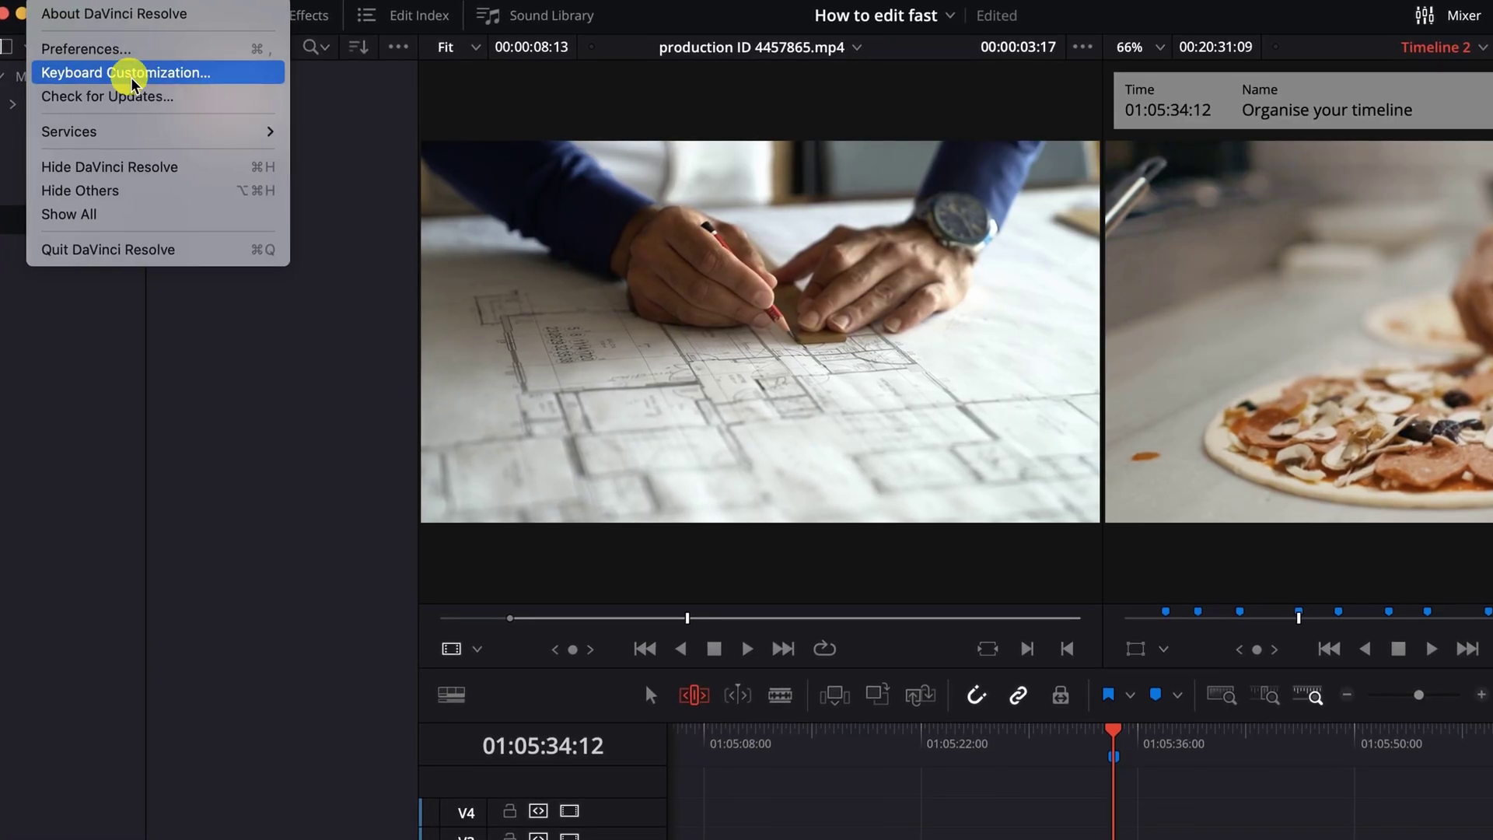
Step: Open Keyboard Customization and check key assignments such as Match Frame and Play In to Out
left_click(131, 78)
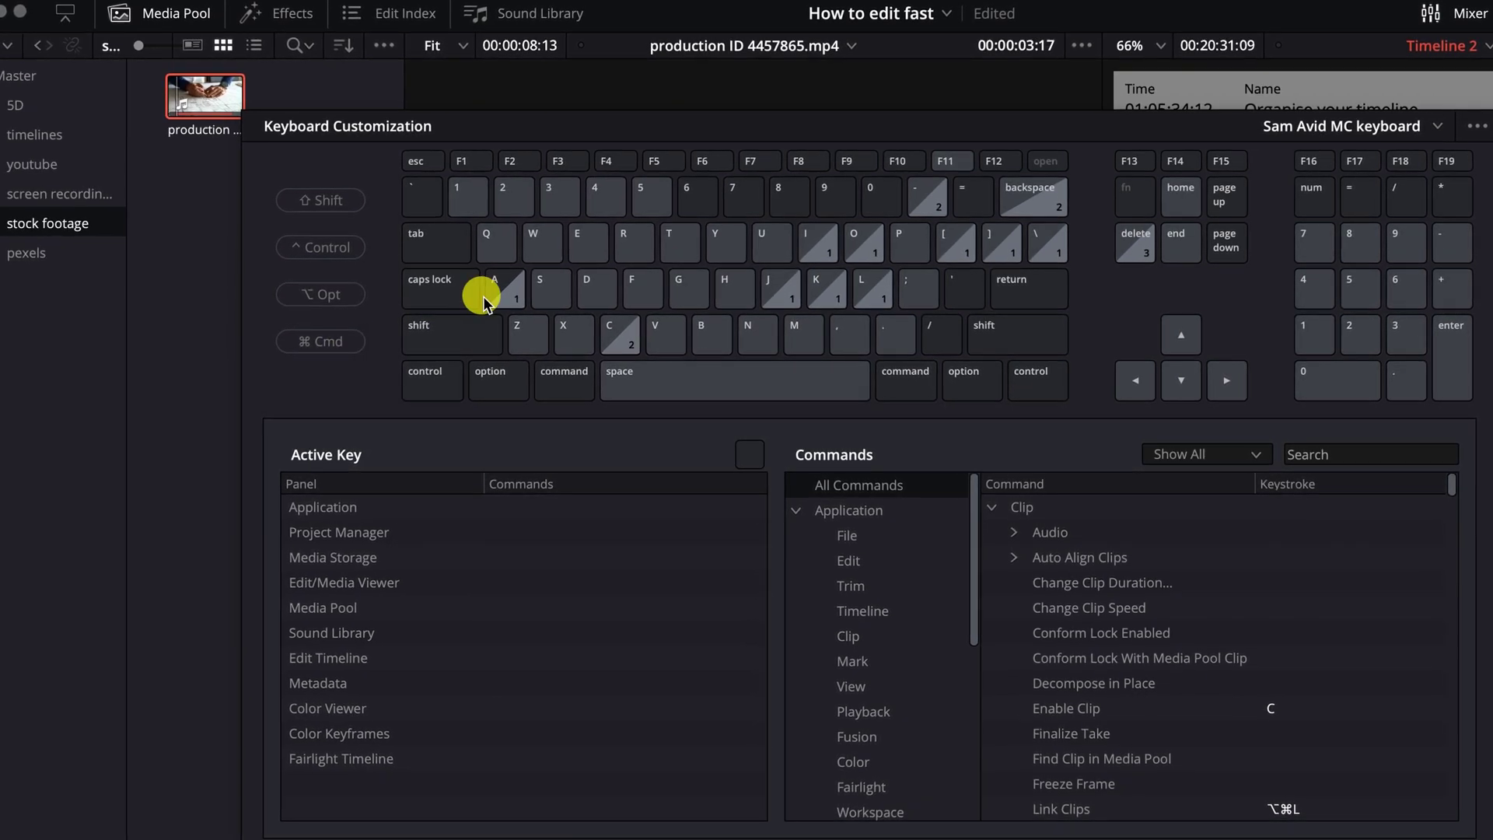
left_click(551, 292)
left_click(598, 286)
left_click(587, 242)
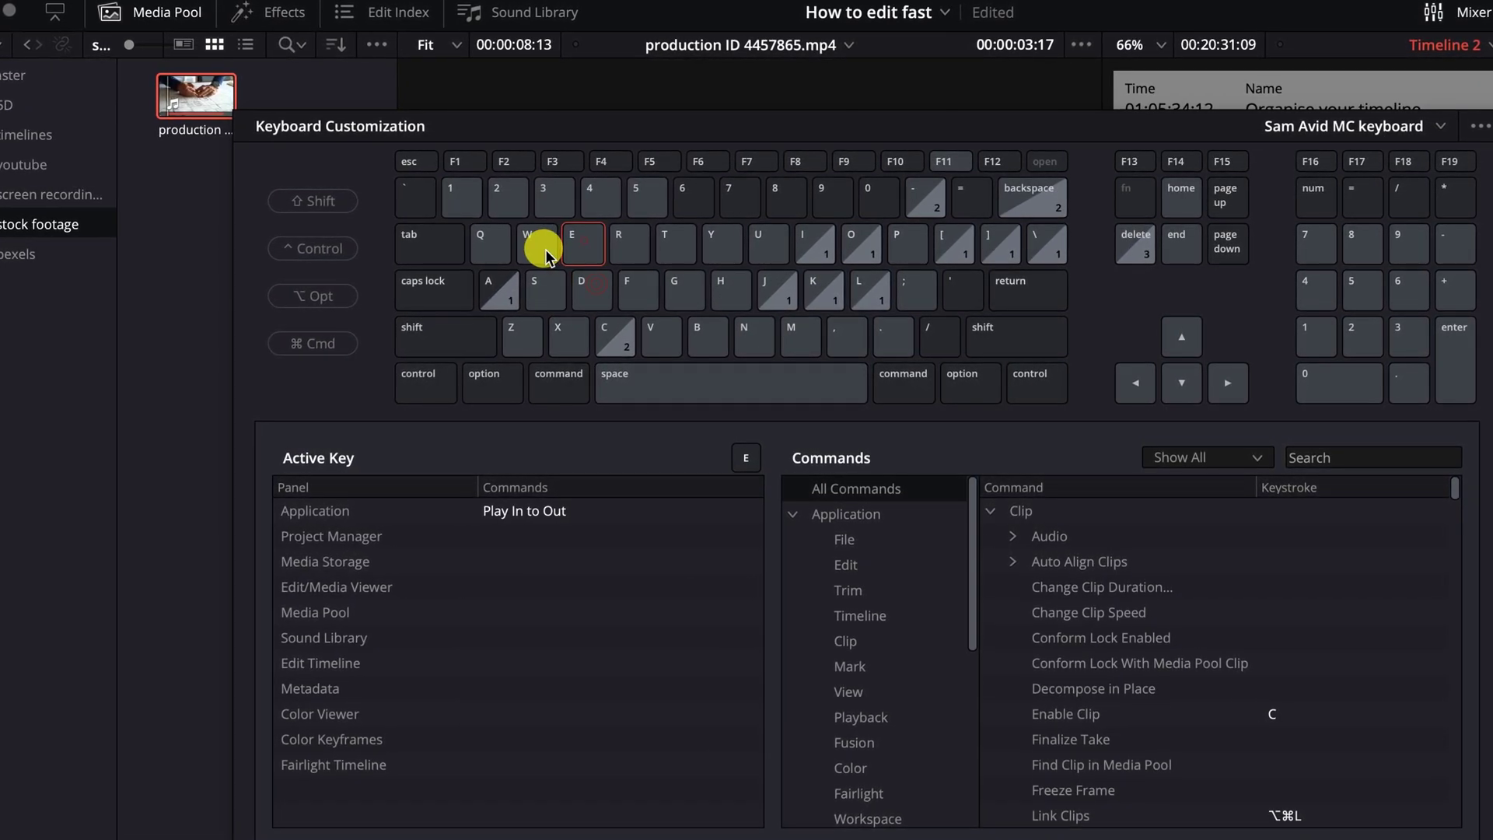
left_click(499, 243)
left_click(315, 296)
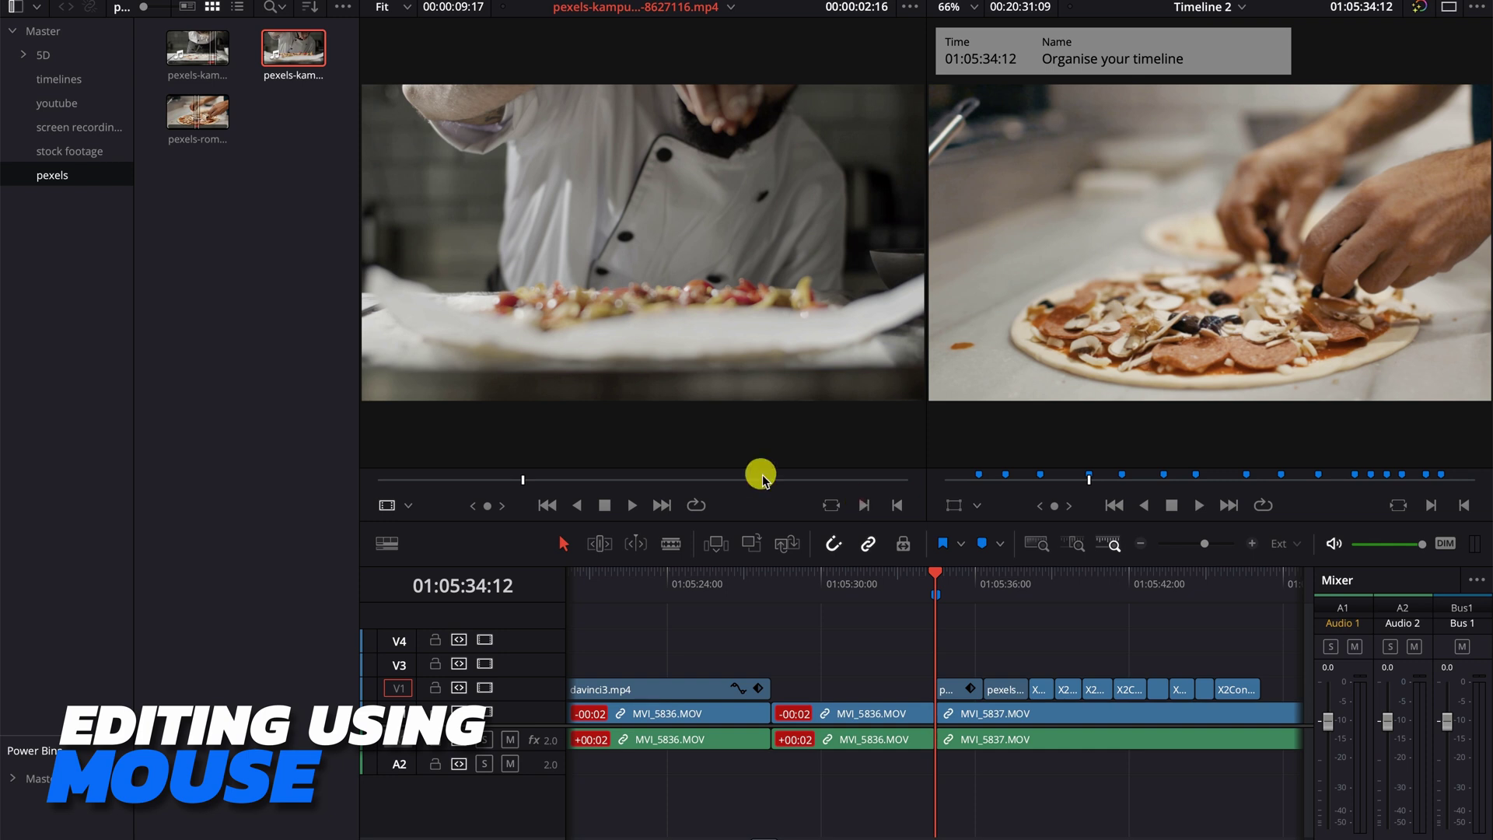
Step: Mark the wanted pizza-chef source portion and place it on top with F12
left_click_drag(611, 477, 667, 478)
left_click(896, 509)
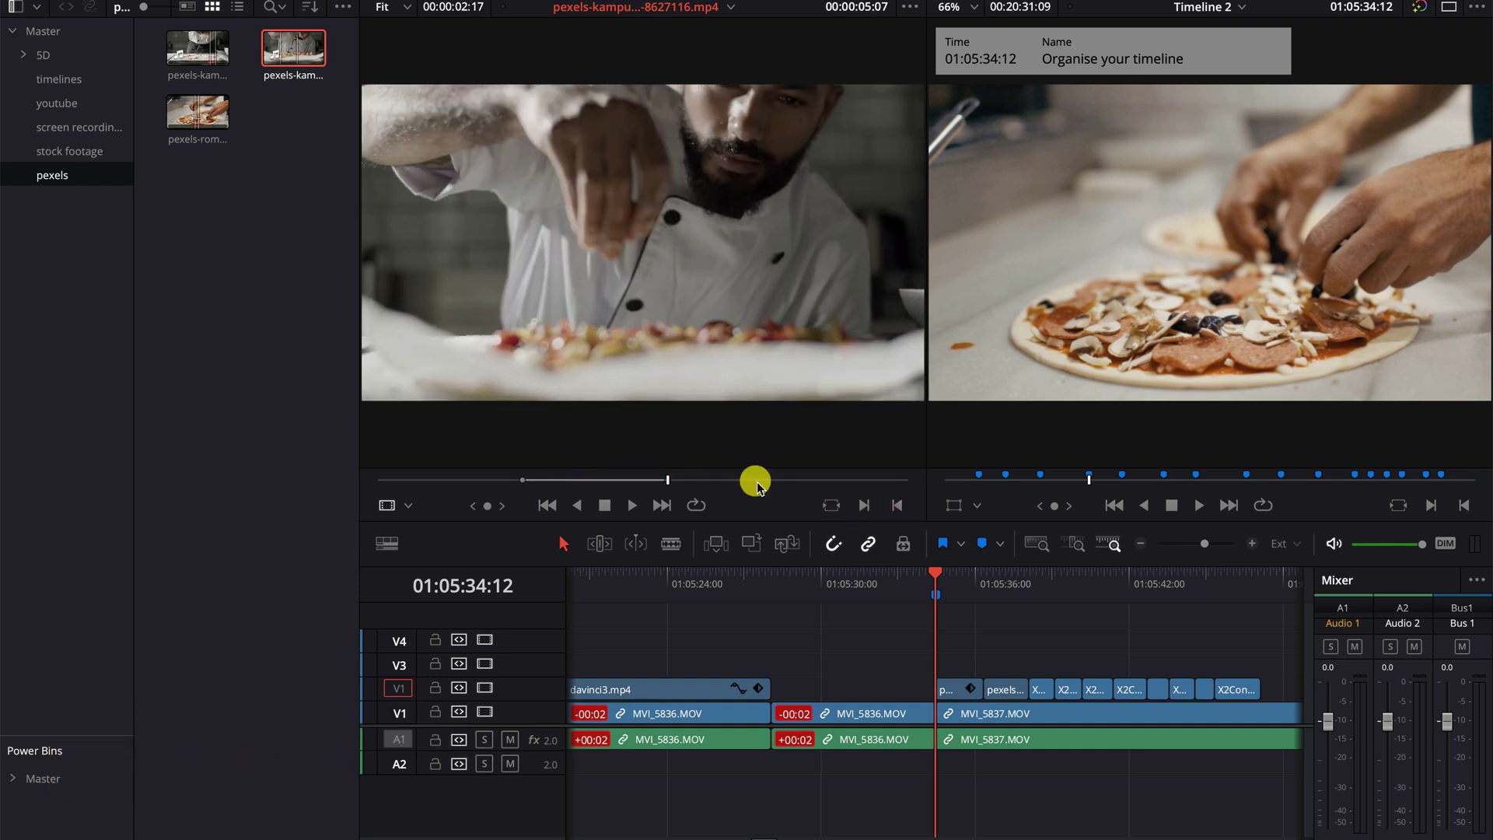
mouse_move(544, 292)
left_mouse_down()
mouse_move(897, 551)
mouse_move(943, 640)
left_mouse_up()
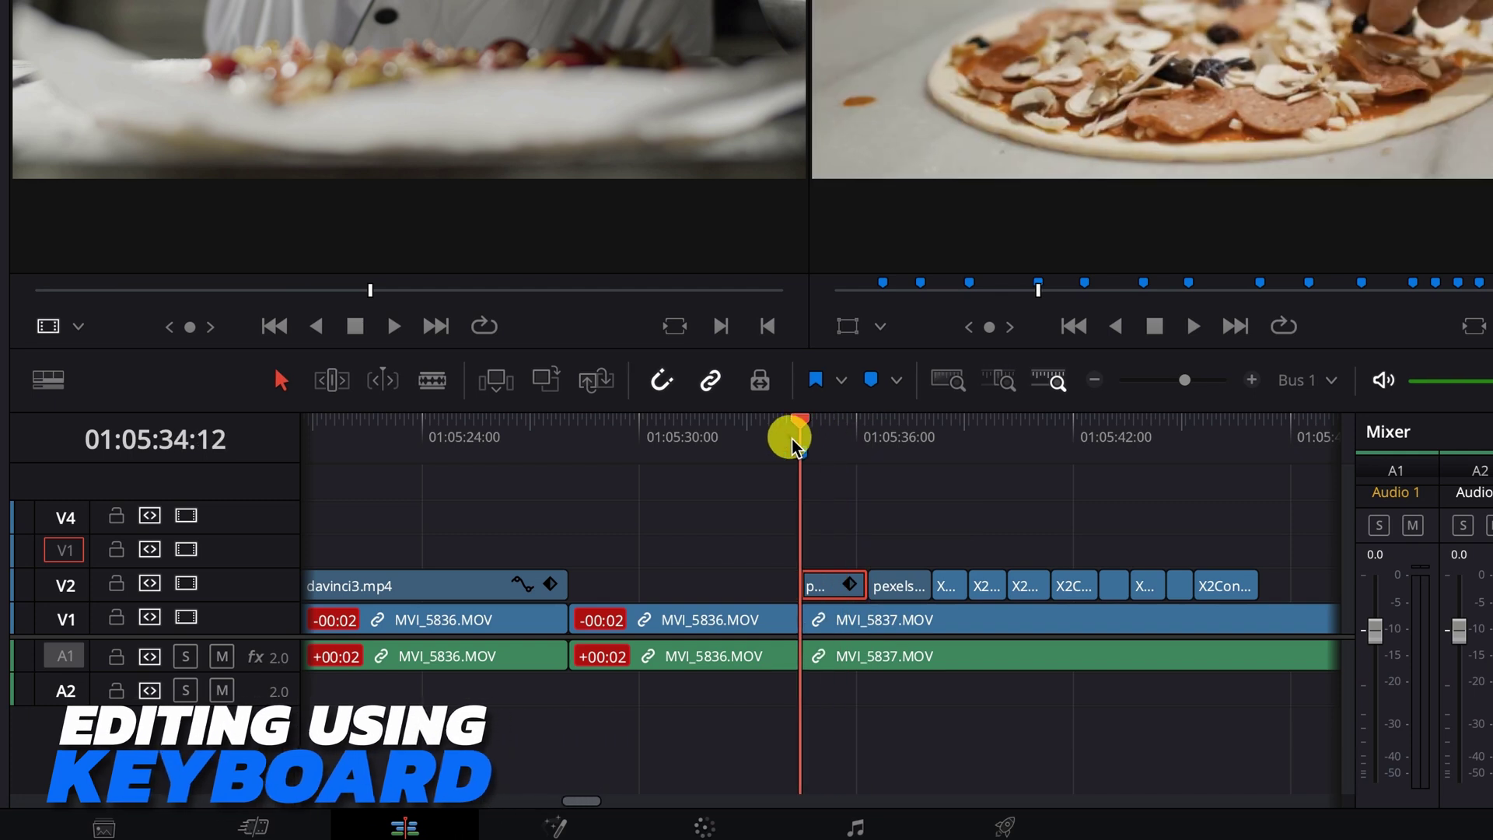
key("Down")
key("Left")
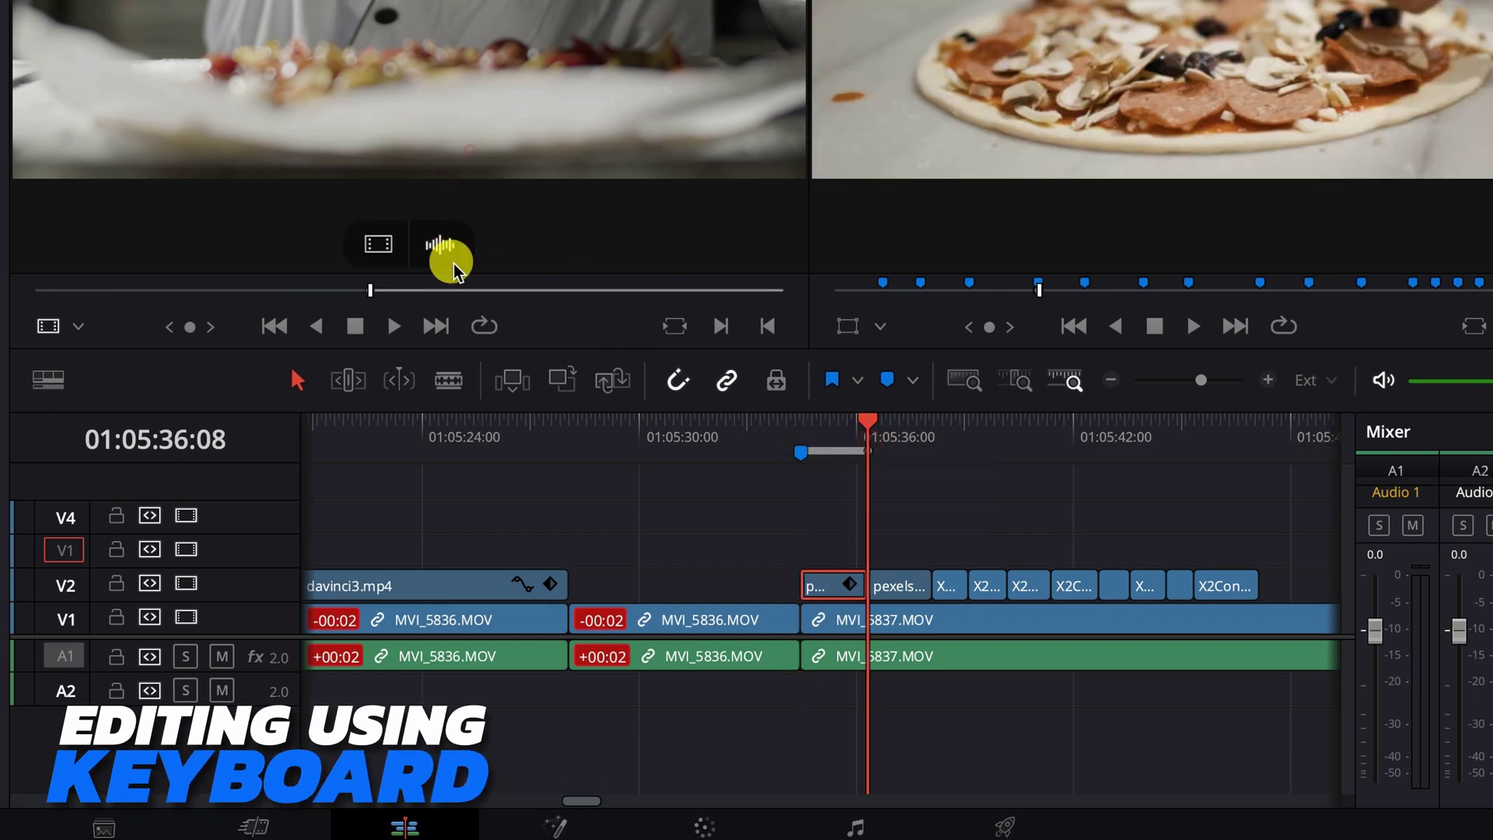
left_click_drag(430, 291, 475, 291)
key("F12")
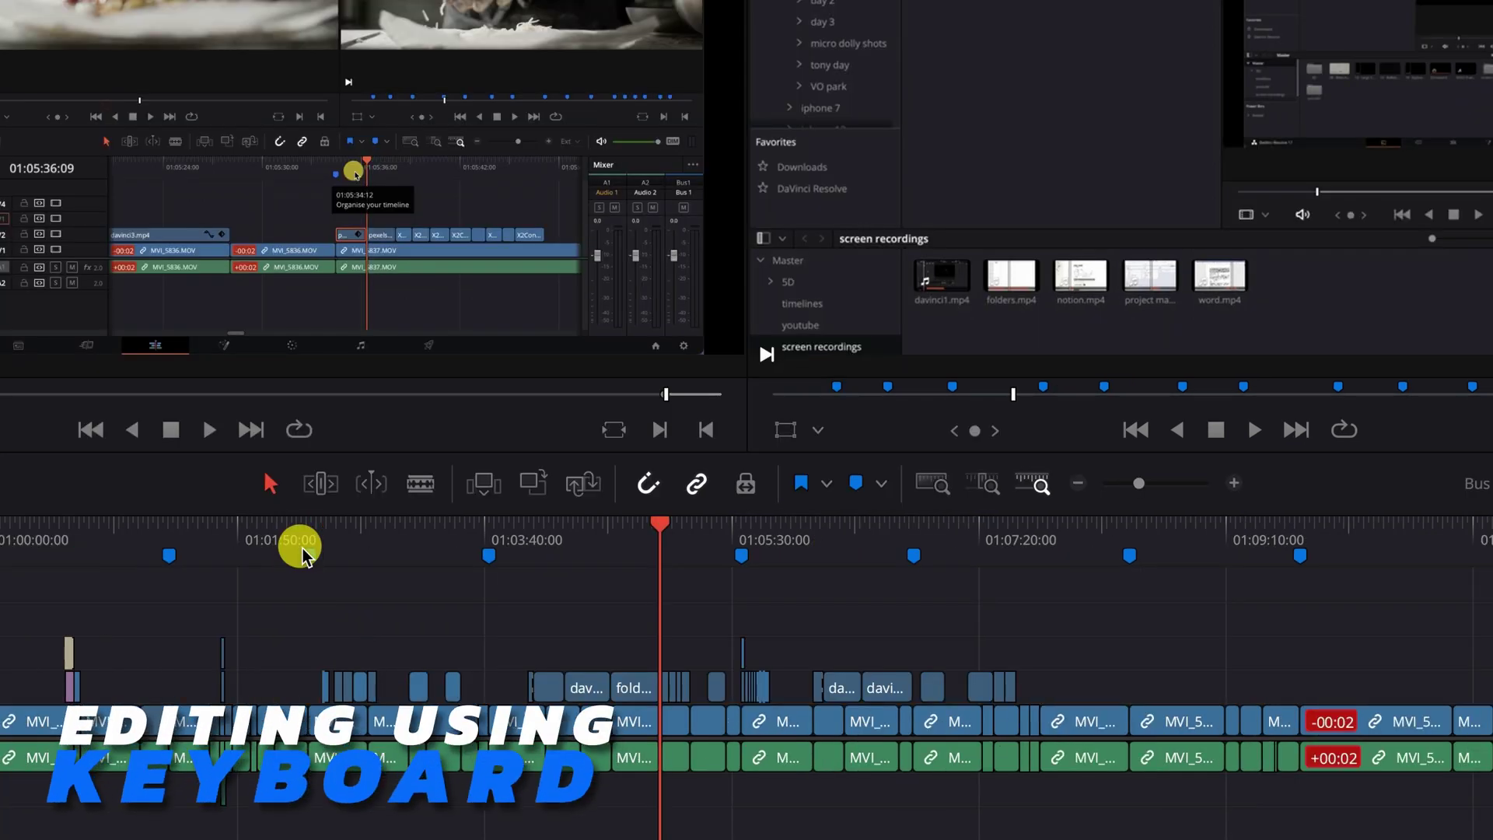
Step: Jump forward through the next edit points and zoom into the timeline
key("Down")
key("Down")
key("Down")
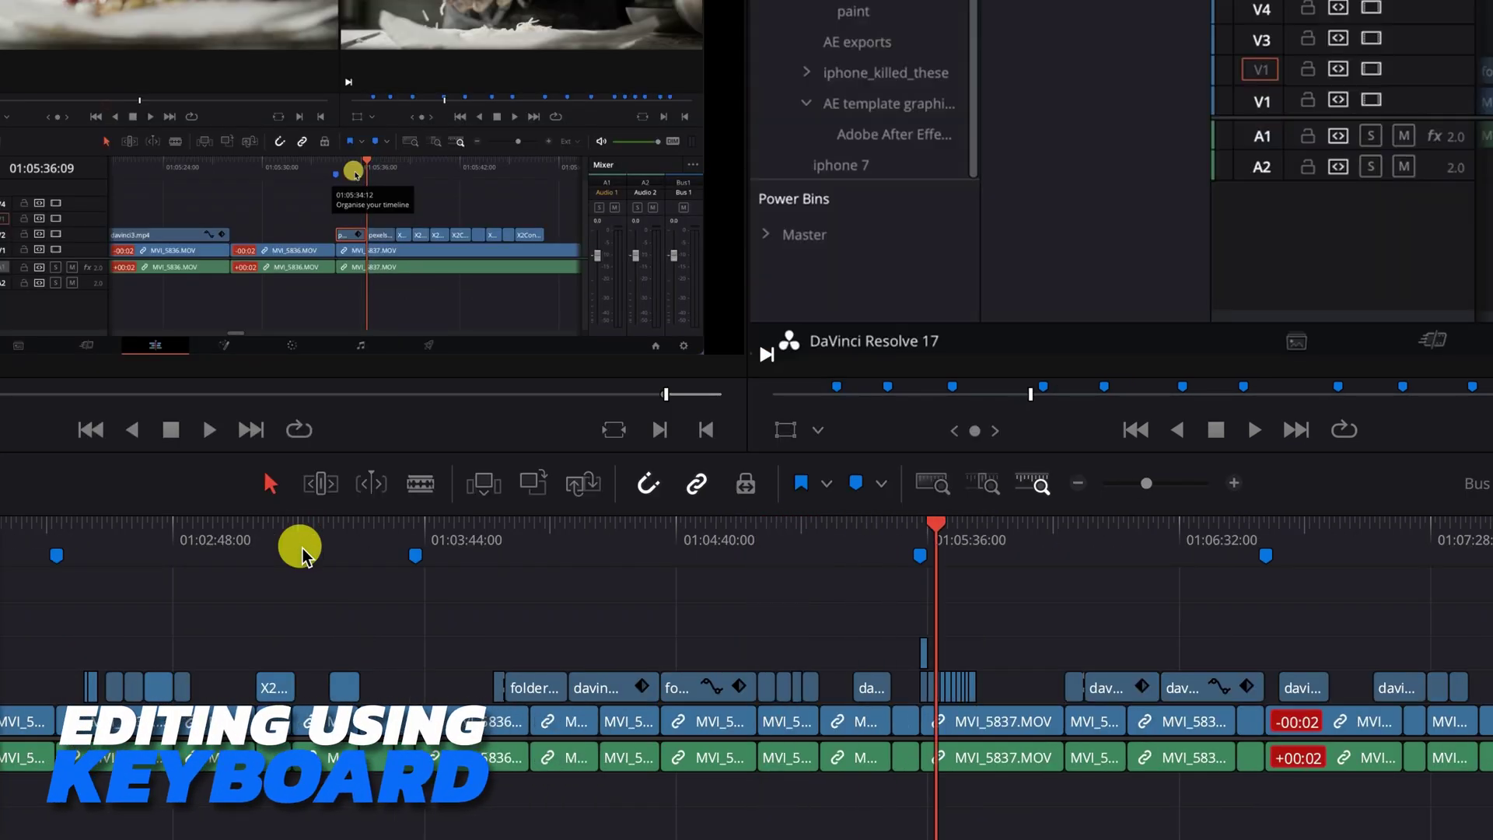
key("Down")
key("ctrl+equal")
key("ctrl+equal")
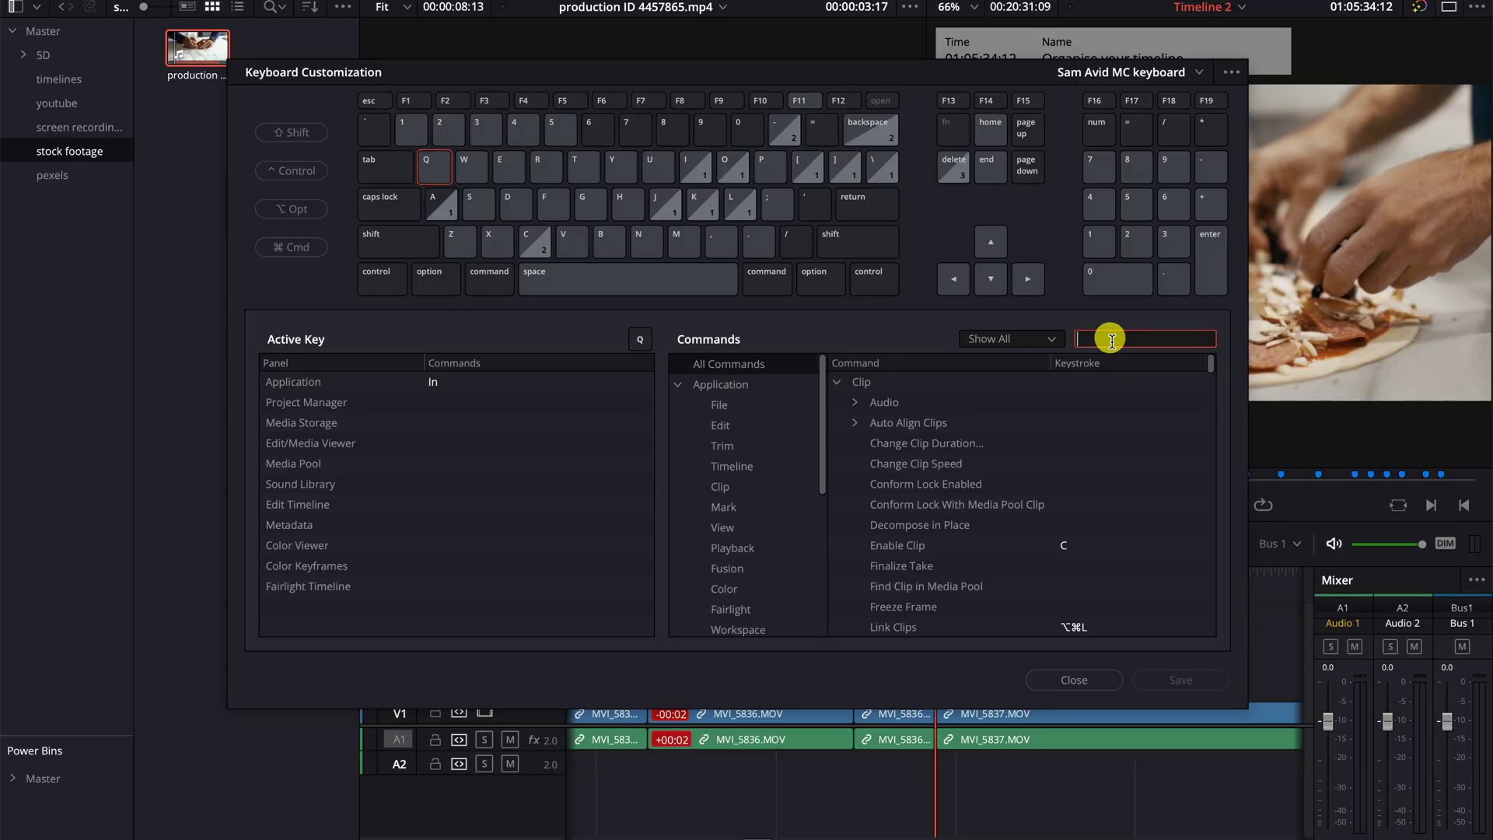
type("clear")
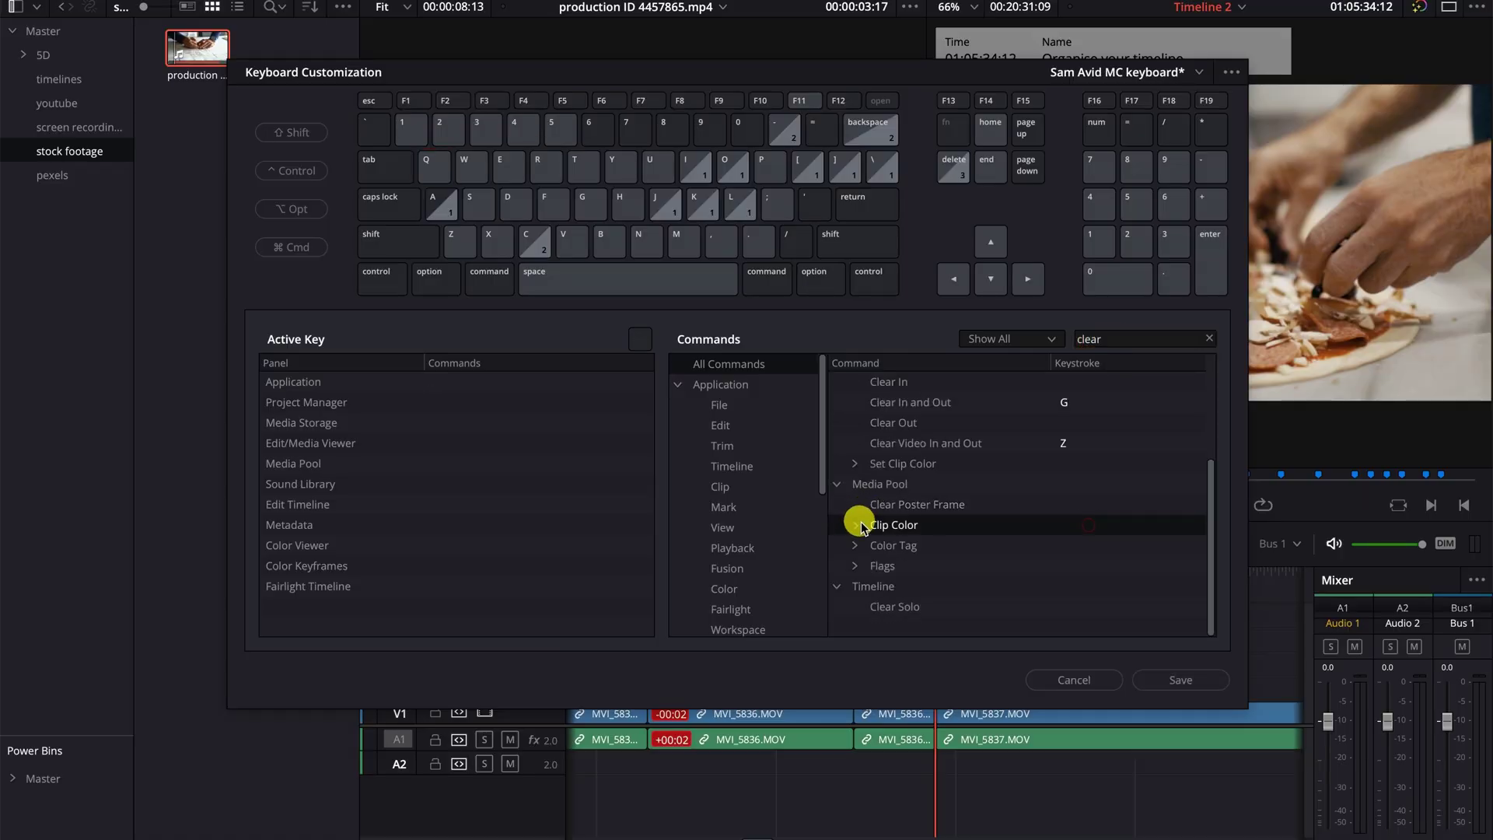
Step: Assign Cmd+J as the shortcut for Media Pool's Clear Color command
left_click(1061, 548)
key("super+j")
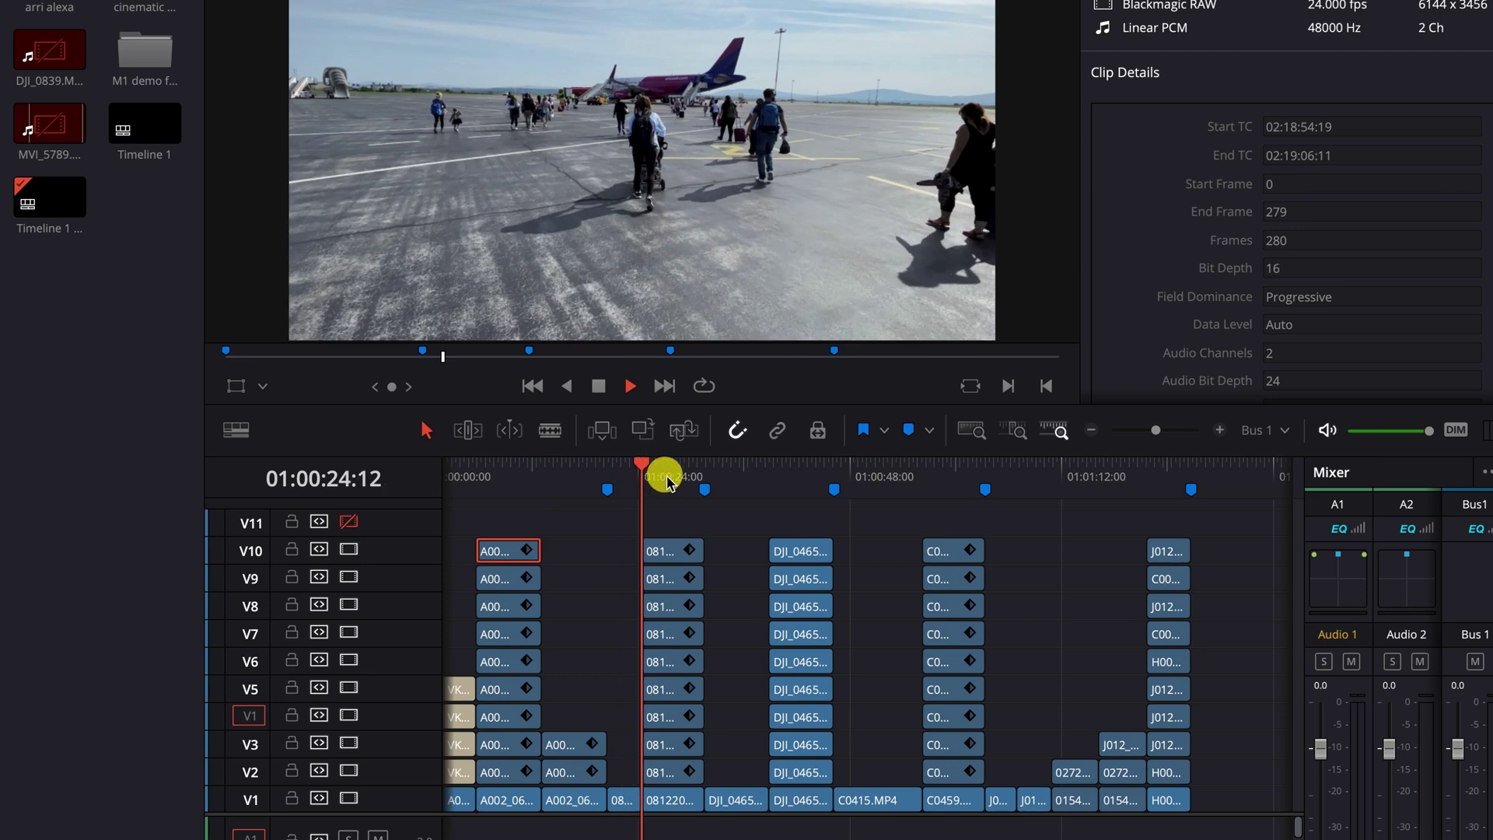
Step: Skip playback ahead to the later stacked clips near 01:01:18
left_click(834, 488)
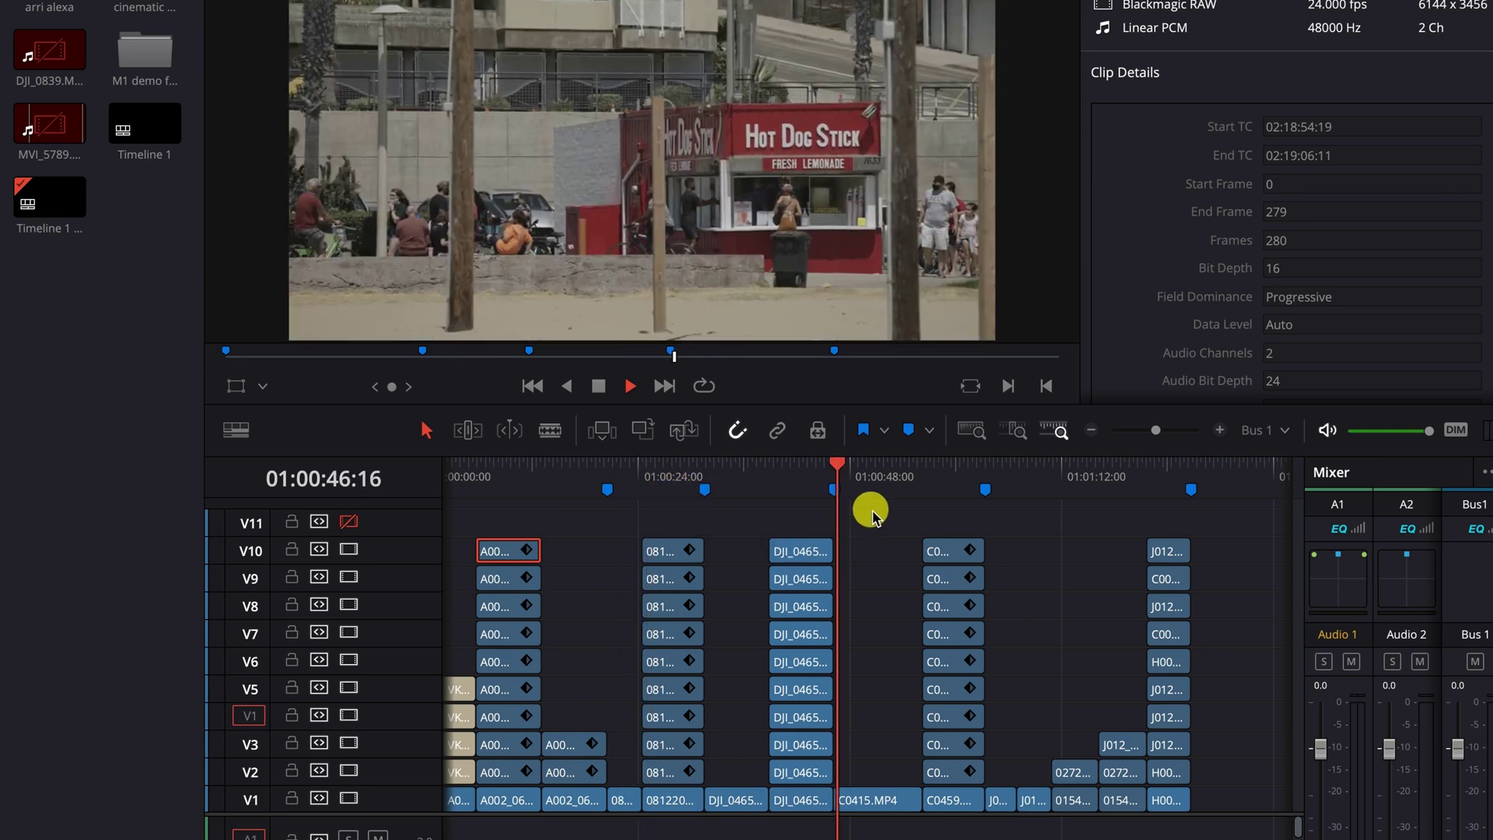
left_click(921, 496)
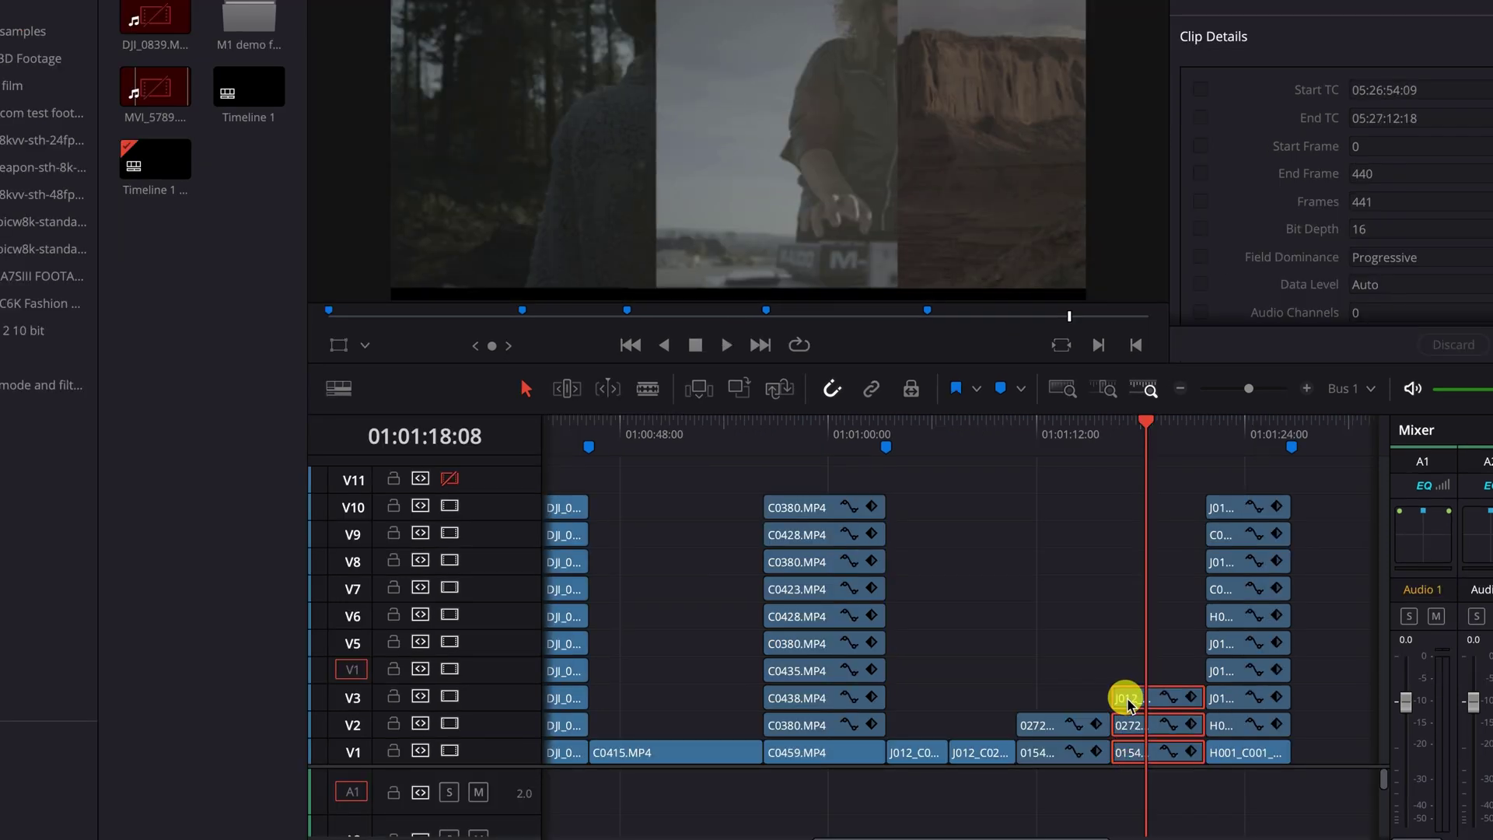
Step: Choose Generate Optimized Media from the selected stacked clips' right-click menu
right_click(1129, 704)
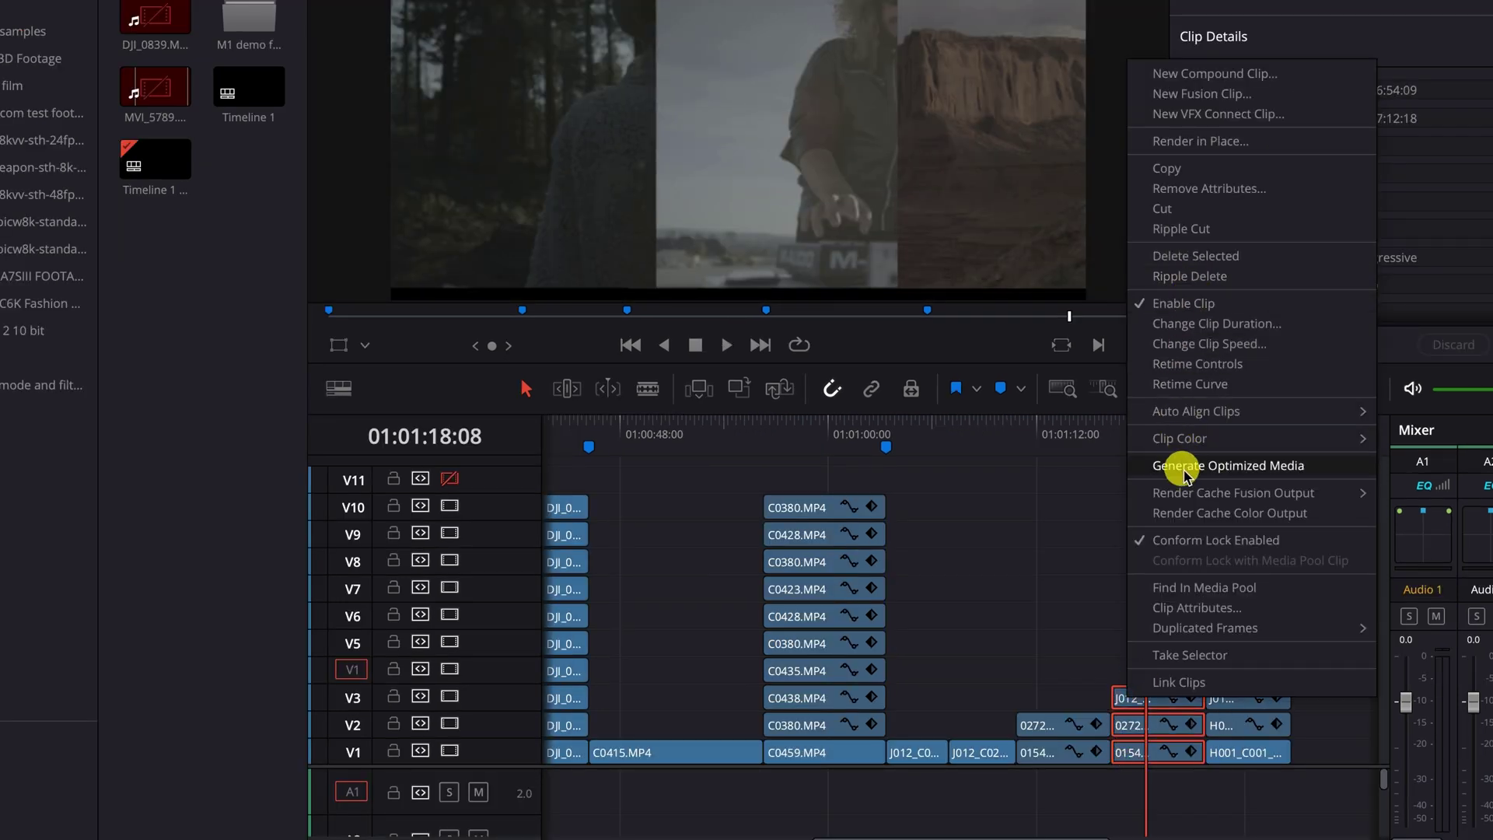
left_click(1213, 466)
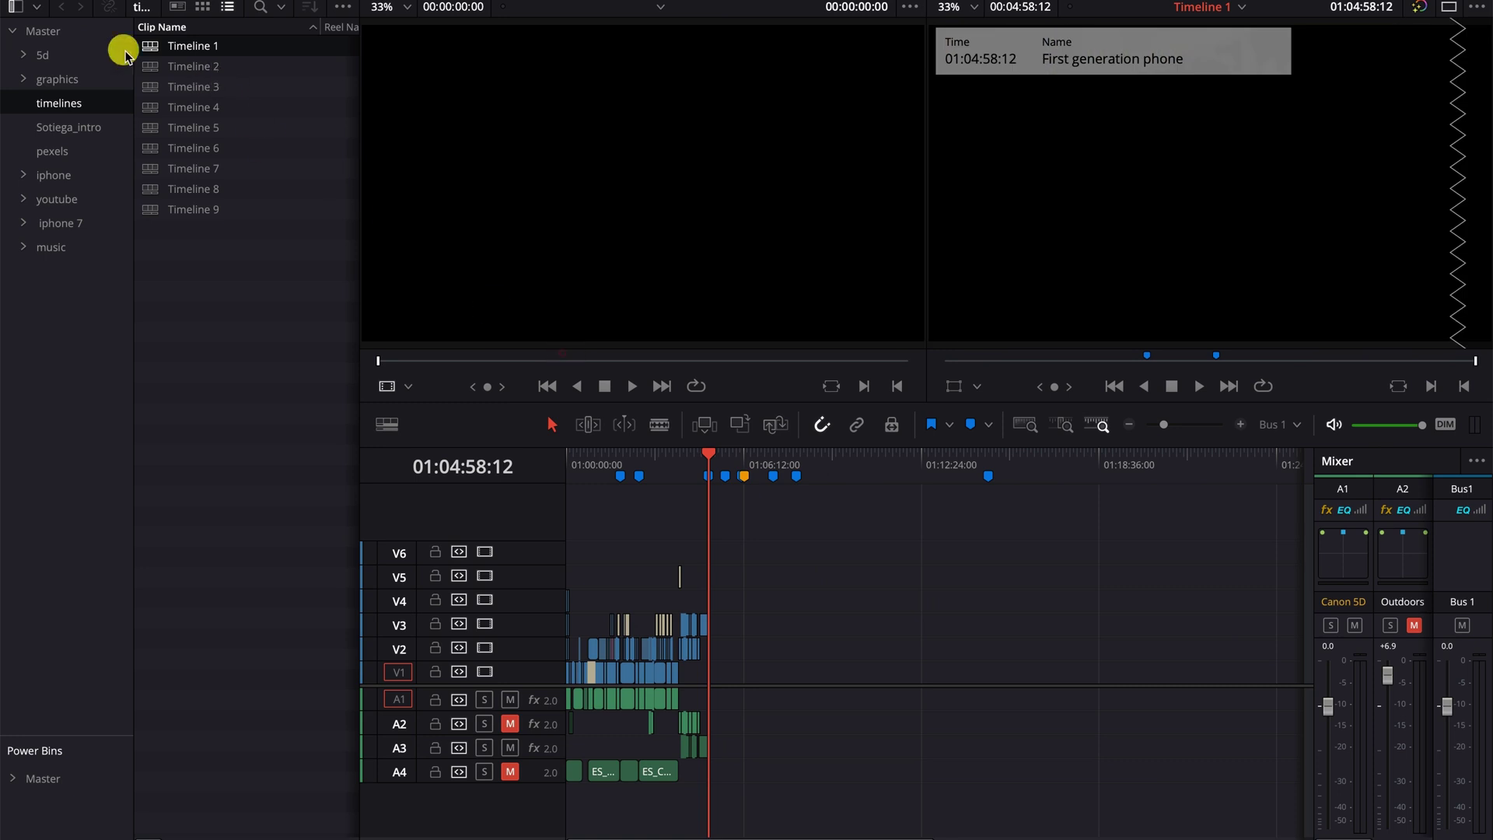
Step: Open Timelines 2 through 9 in turn from the timelines bin, ending zoomed into Timeline 9
double_click(153, 71)
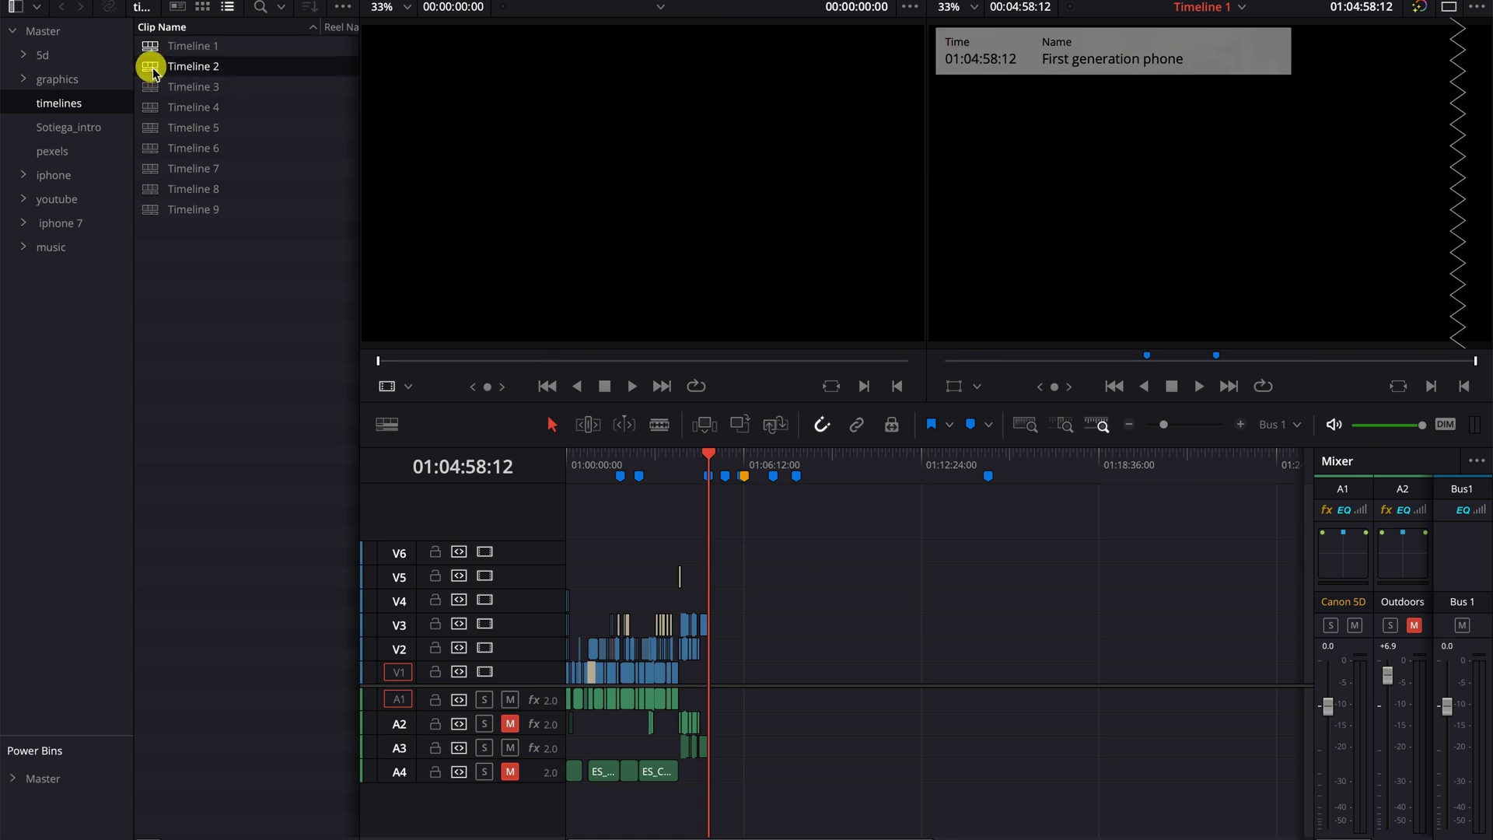
double_click(154, 89)
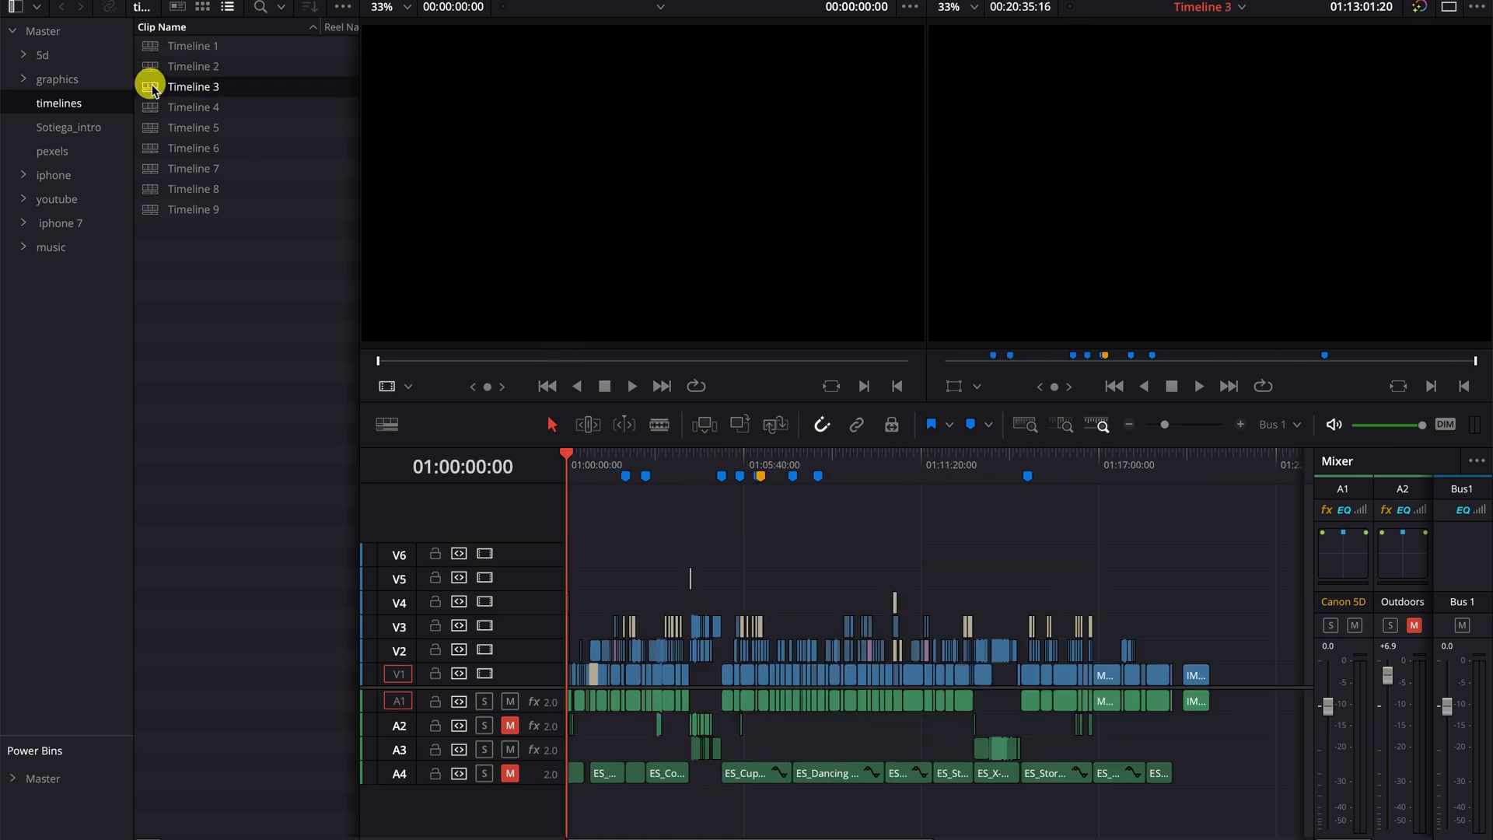
left_click(158, 110)
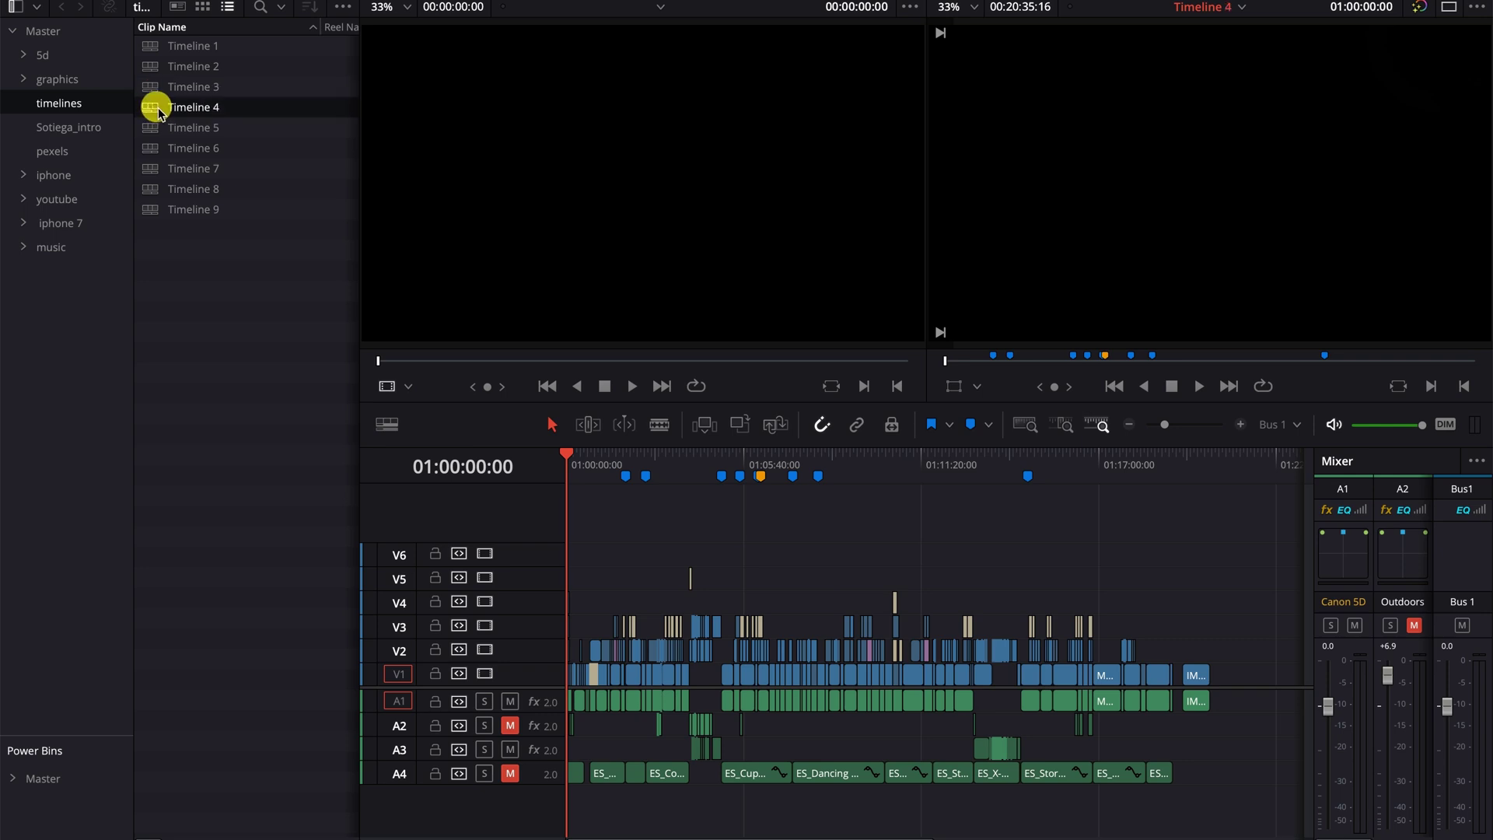
double_click(156, 132)
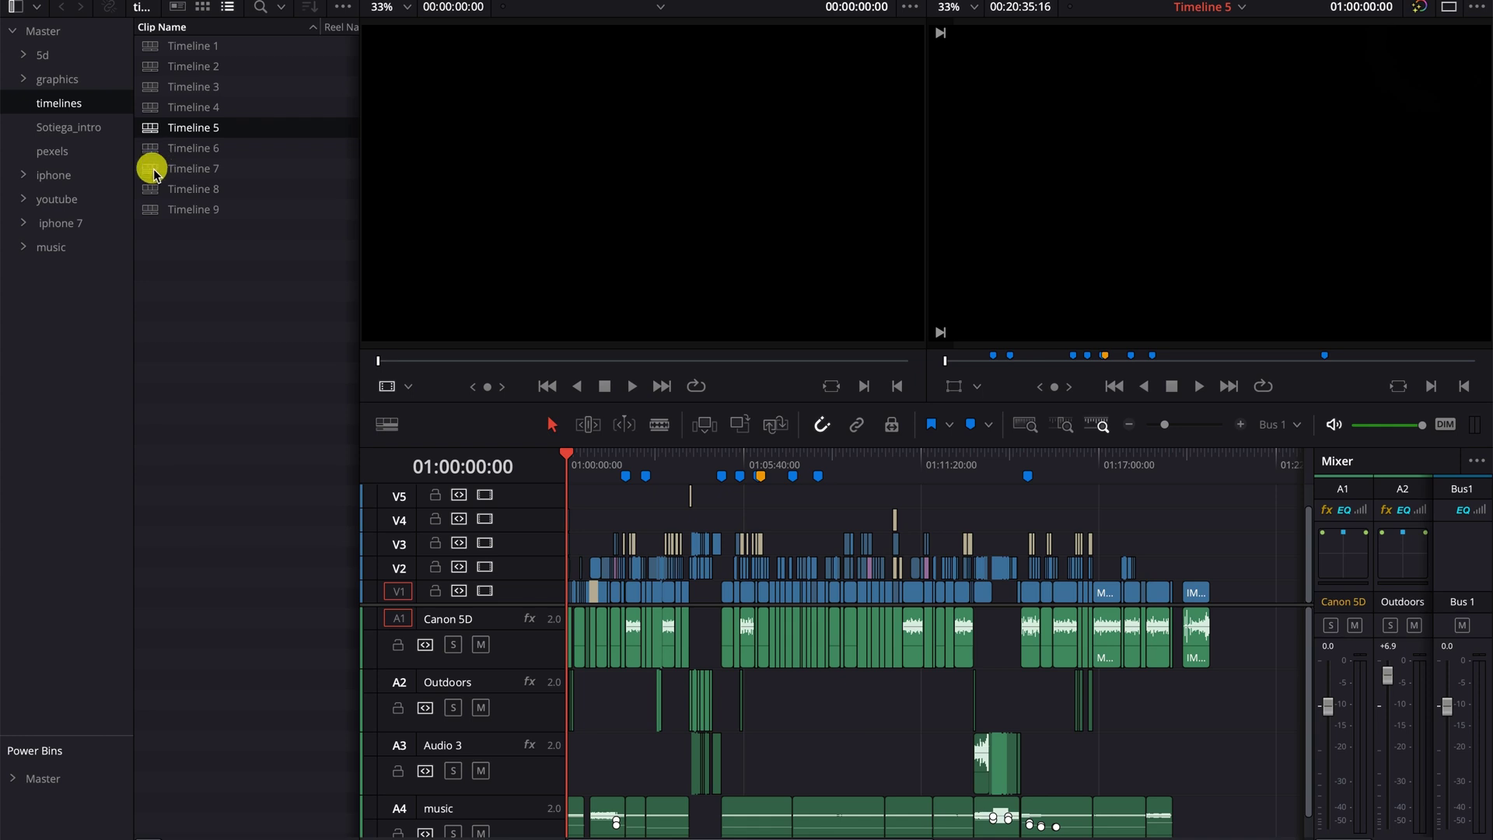
double_click(153, 171)
double_click(150, 190)
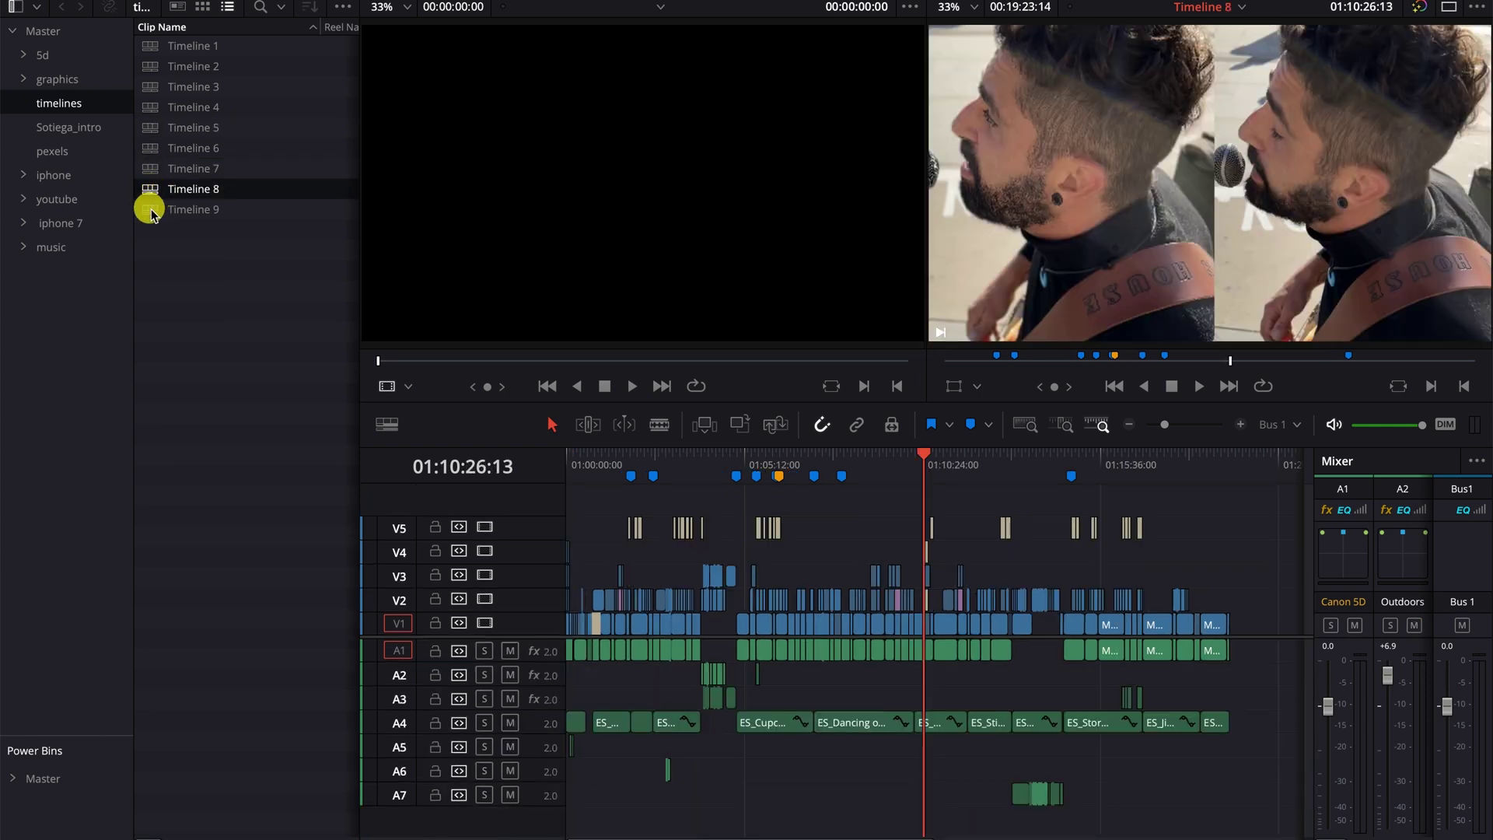
double_click(152, 210)
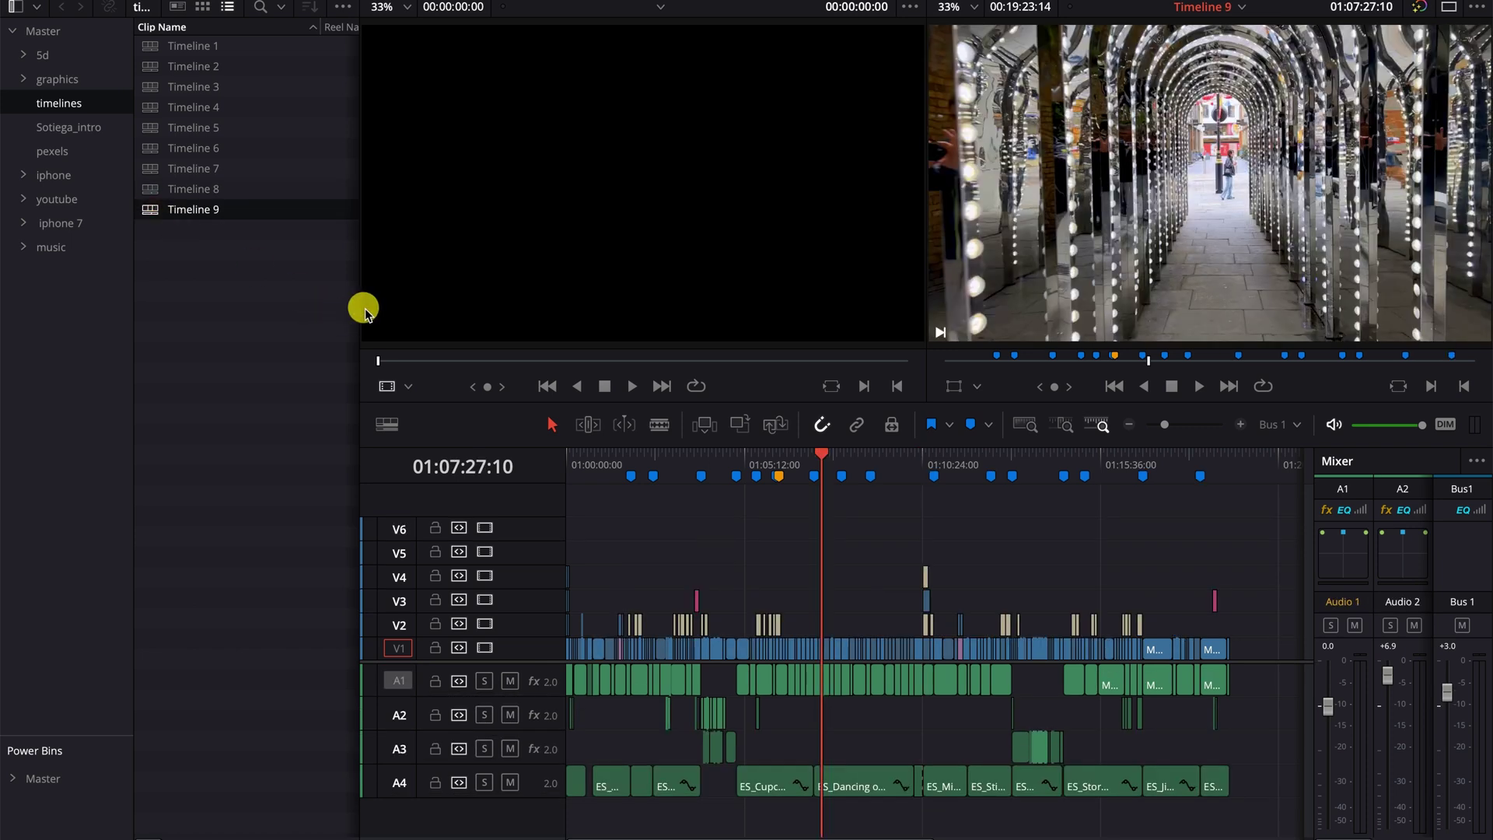
key("ctrl+equal")
key("ctrl+equal")
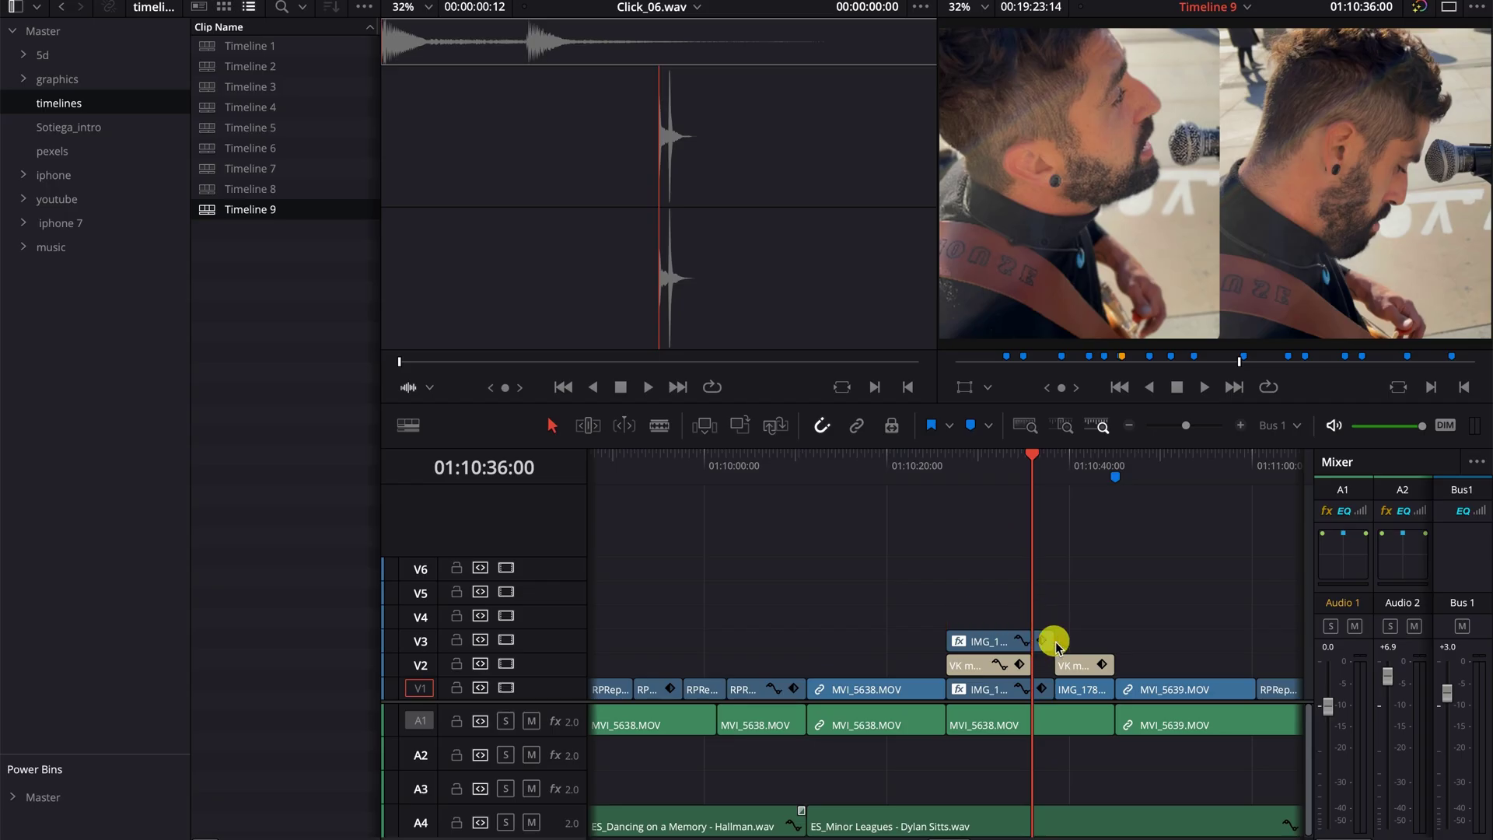
Step: Extend the upper image clip and delete the image clip on the main track
mouse_move(1055, 640)
left_mouse_down()
mouse_move(1085, 641)
mouse_move(982, 665)
left_mouse_up()
left_click(1008, 691)
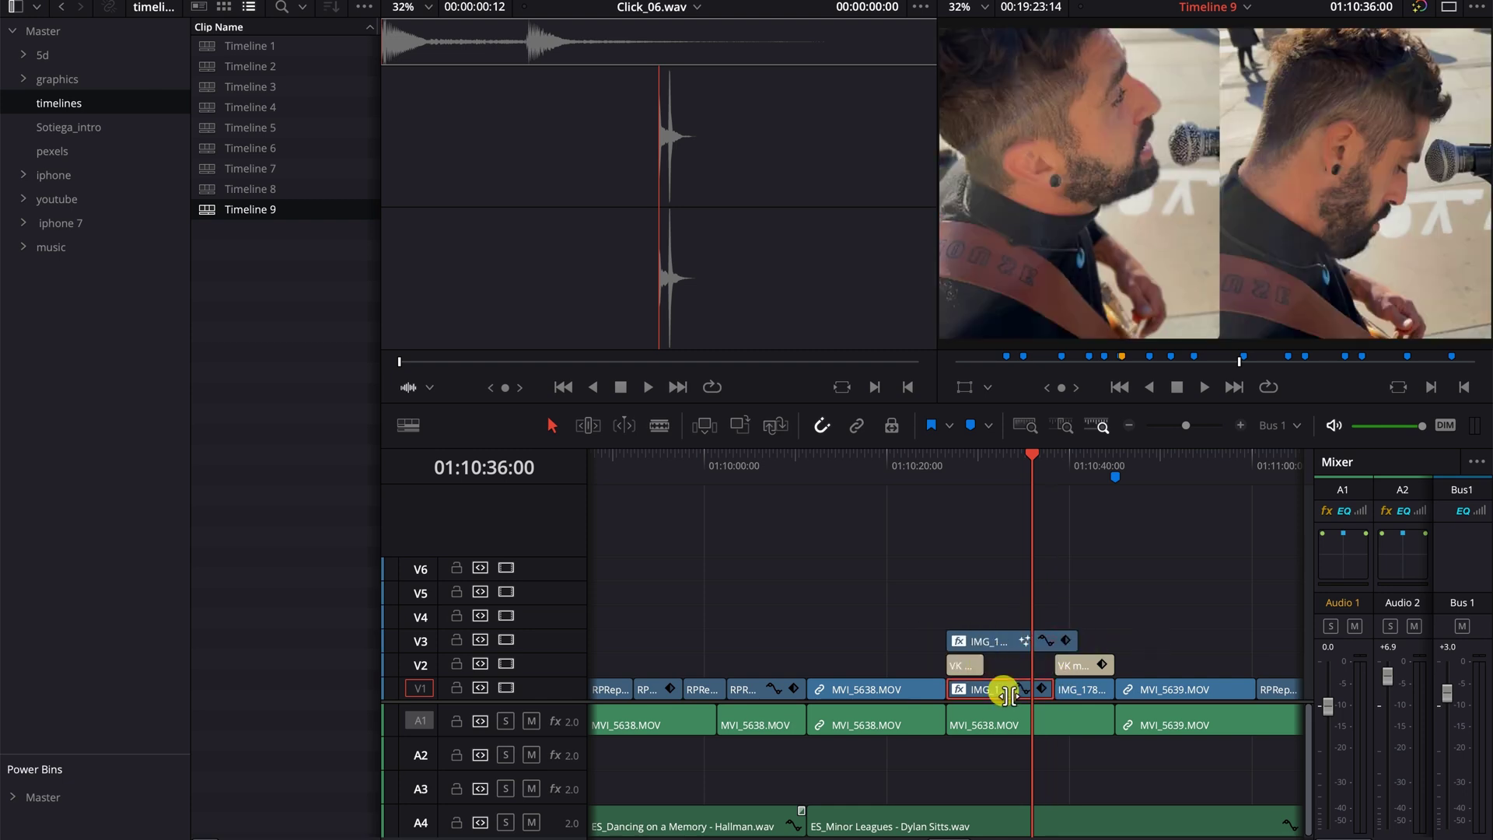
key("BackSpace")
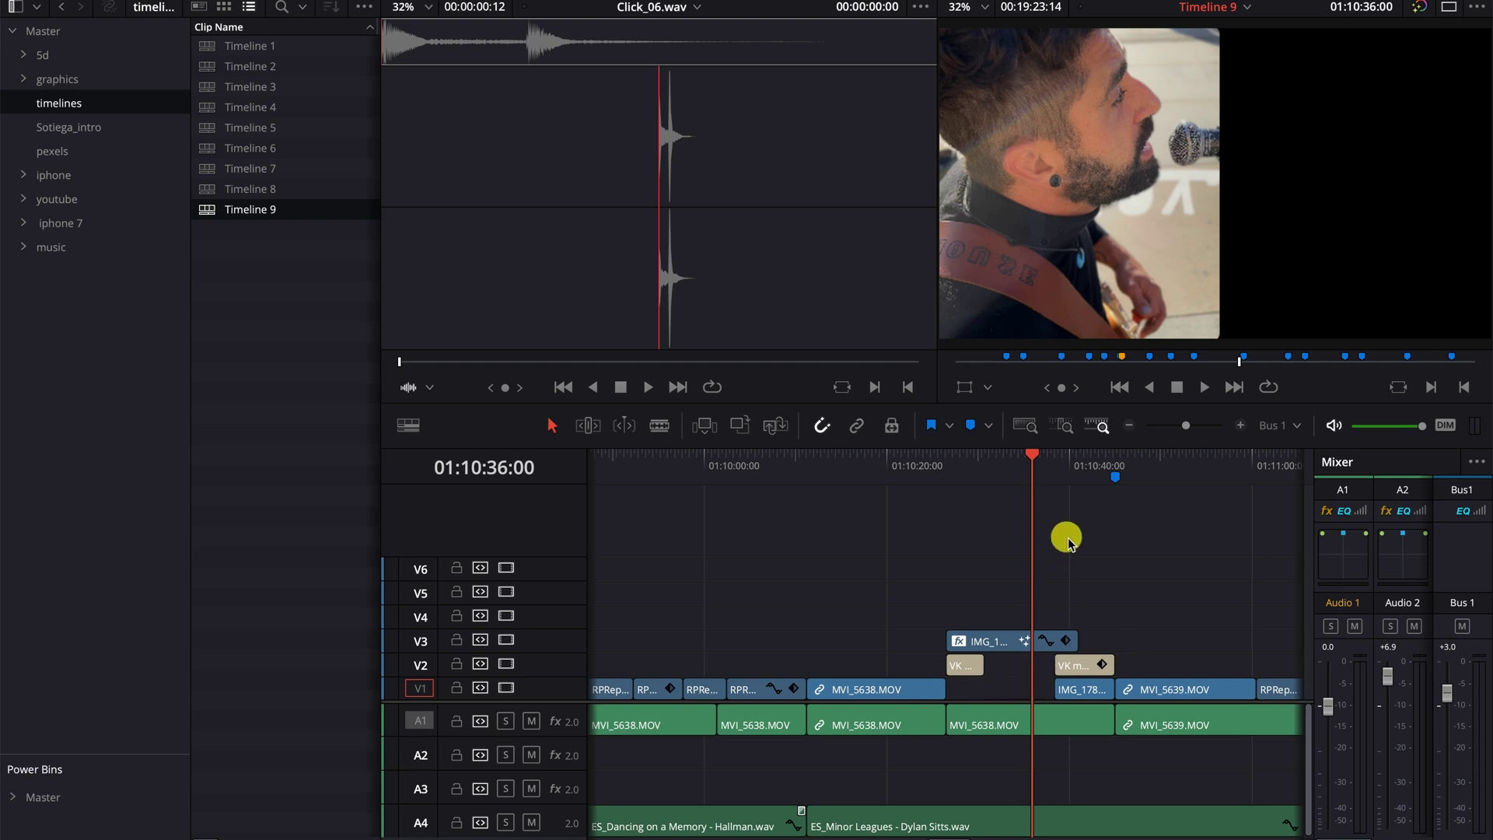
Step: Match the playhead in Timeline 8 and paste the copied clip group in at the playhead
left_click_drag(1032, 474, 947, 474)
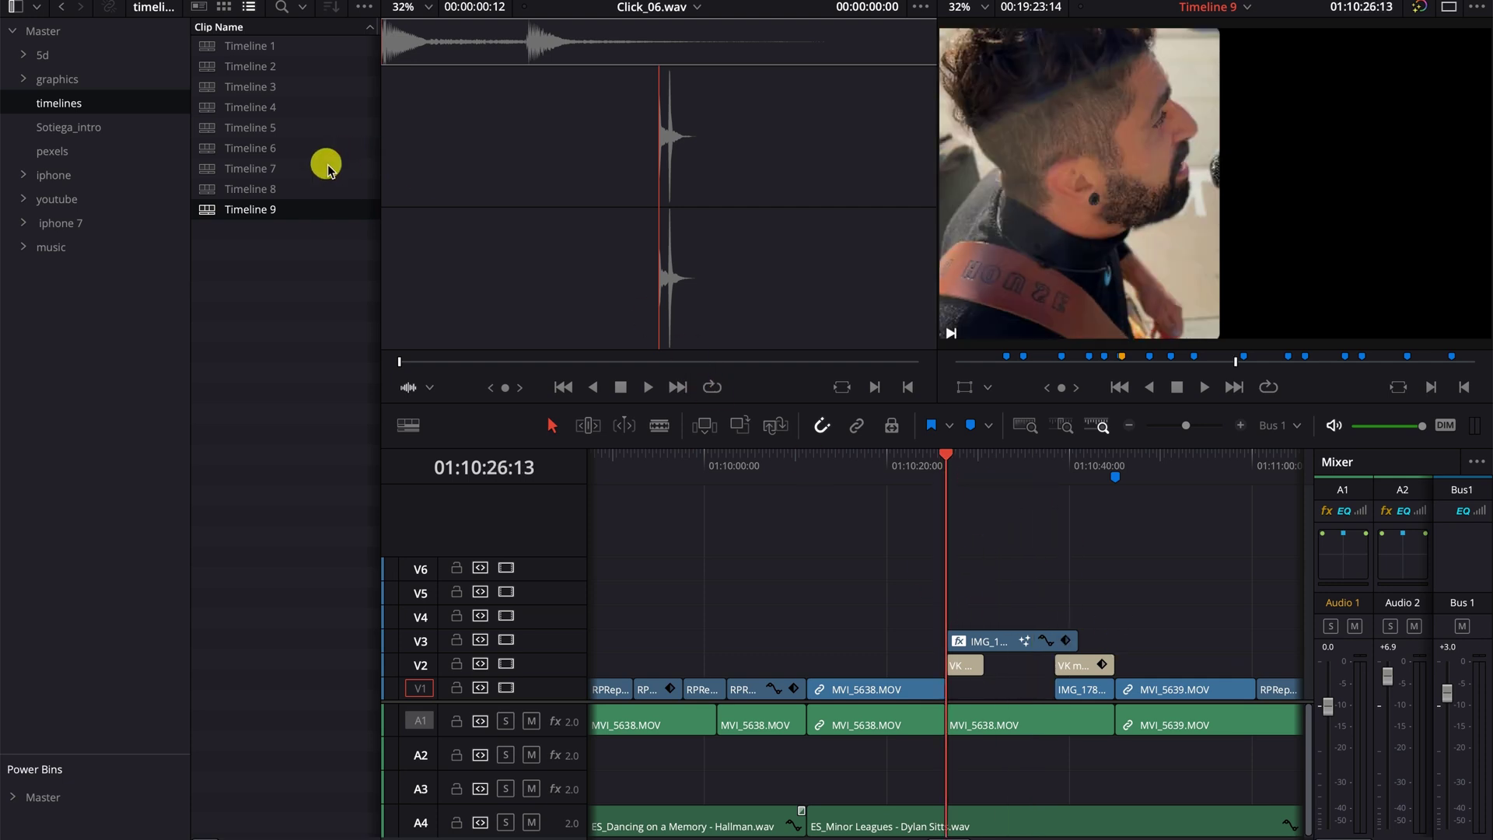
left_click(259, 192)
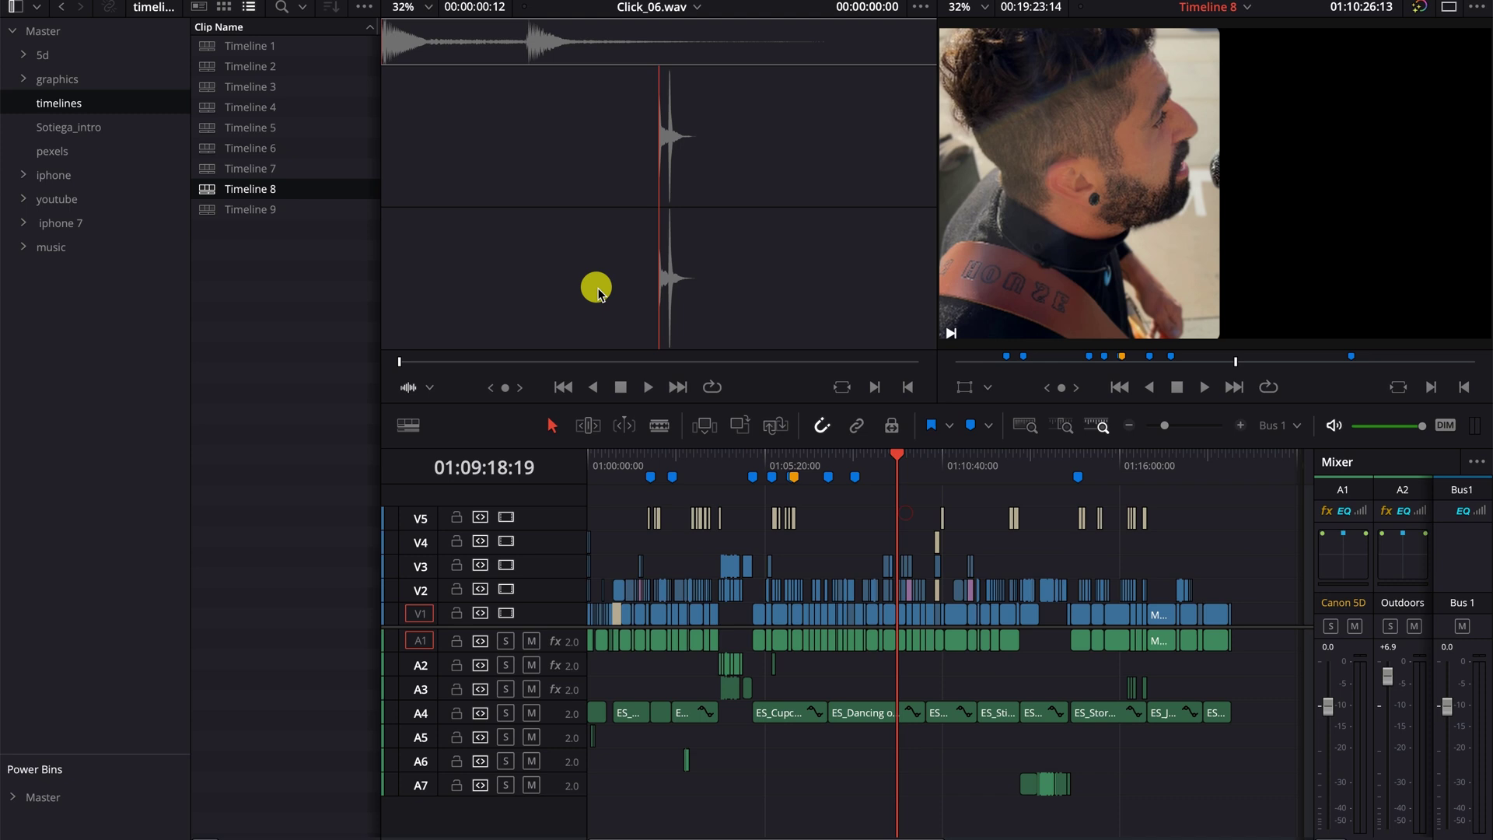
left_click_drag(917, 473, 933, 464)
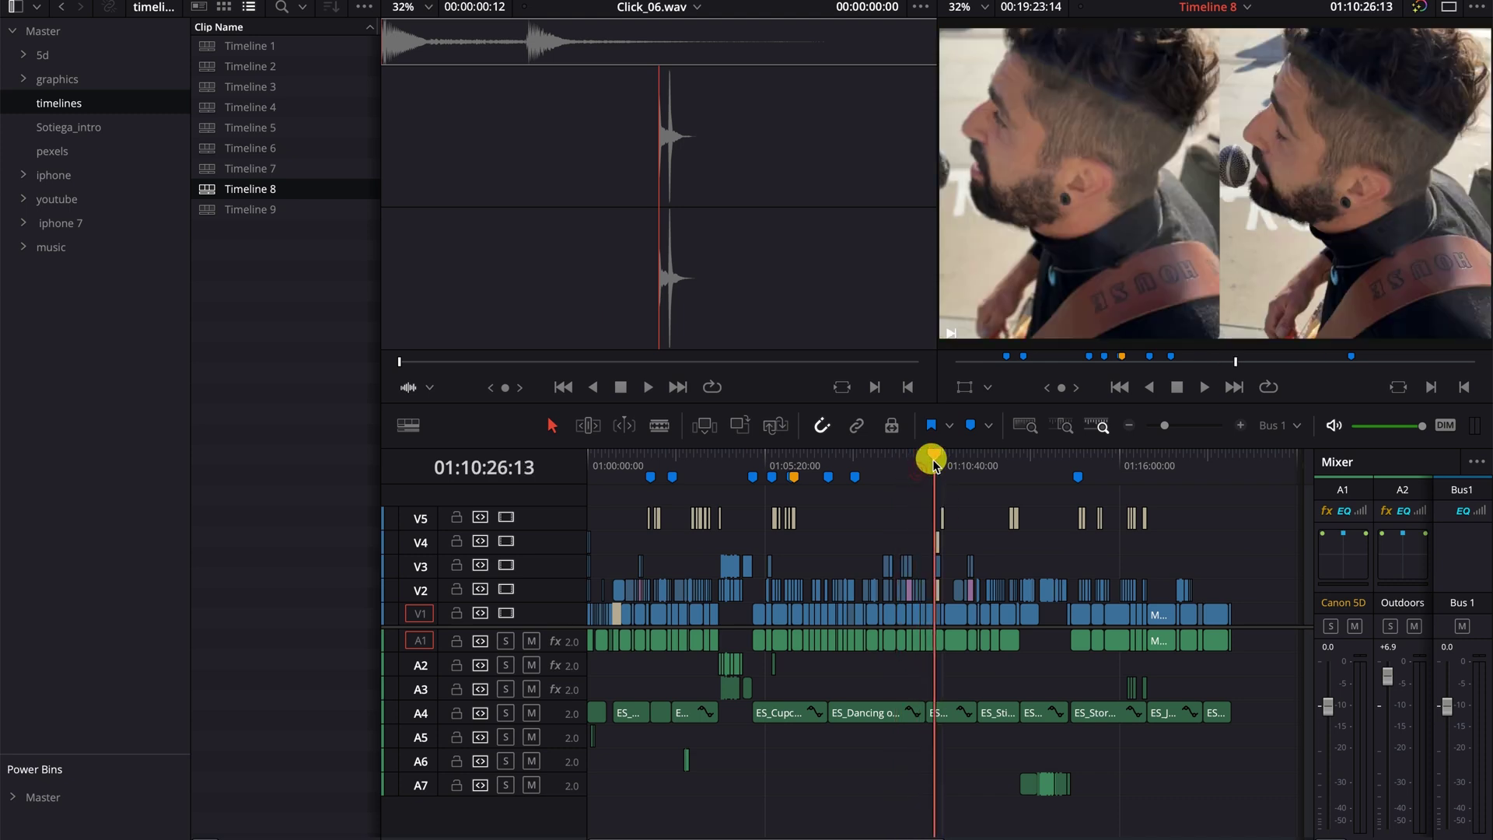
key("ctrl+equal")
key("ctrl+equal")
key("ctrl+equal")
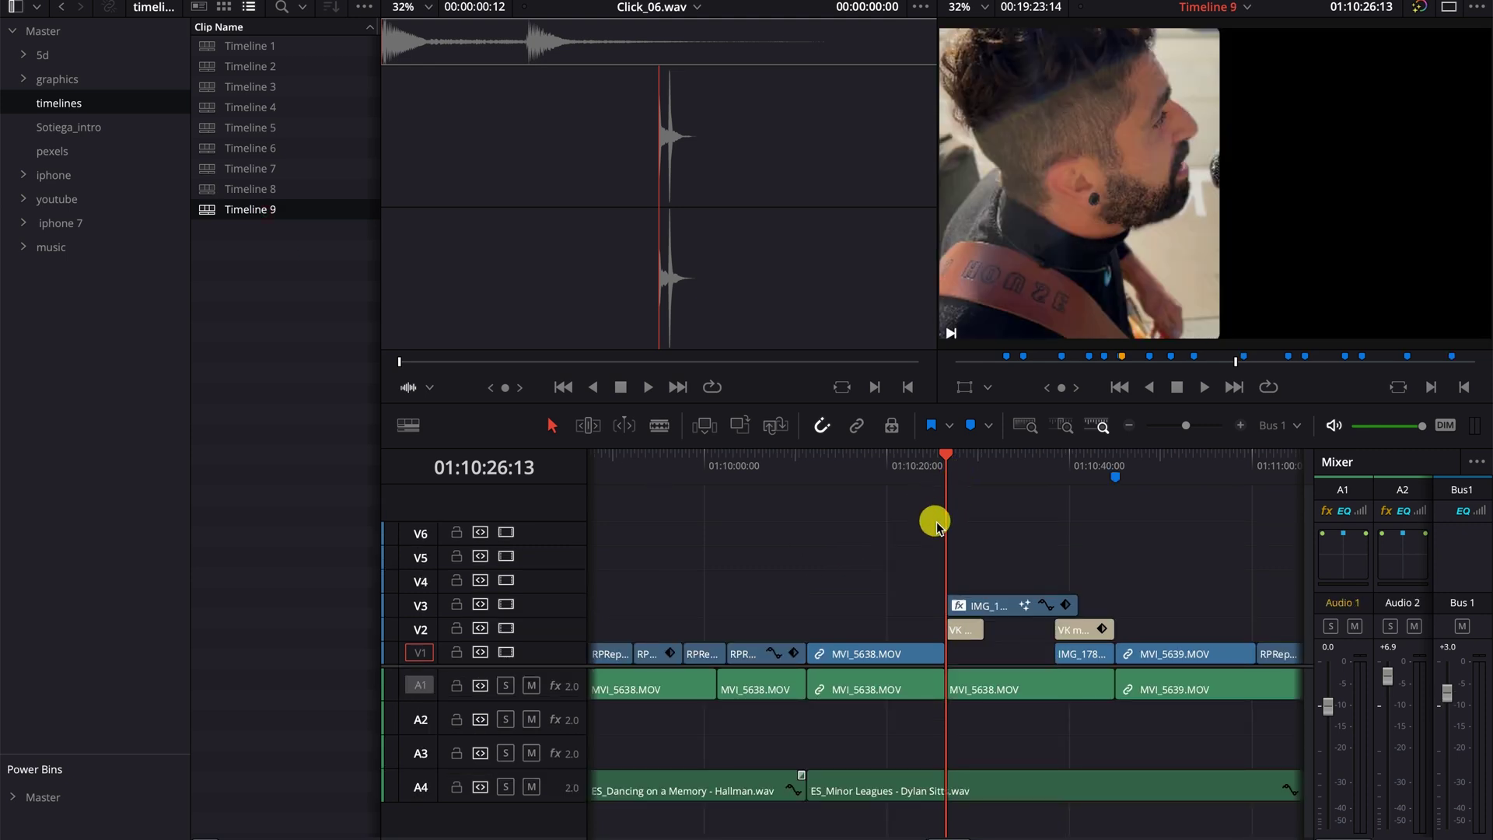
left_click(976, 589)
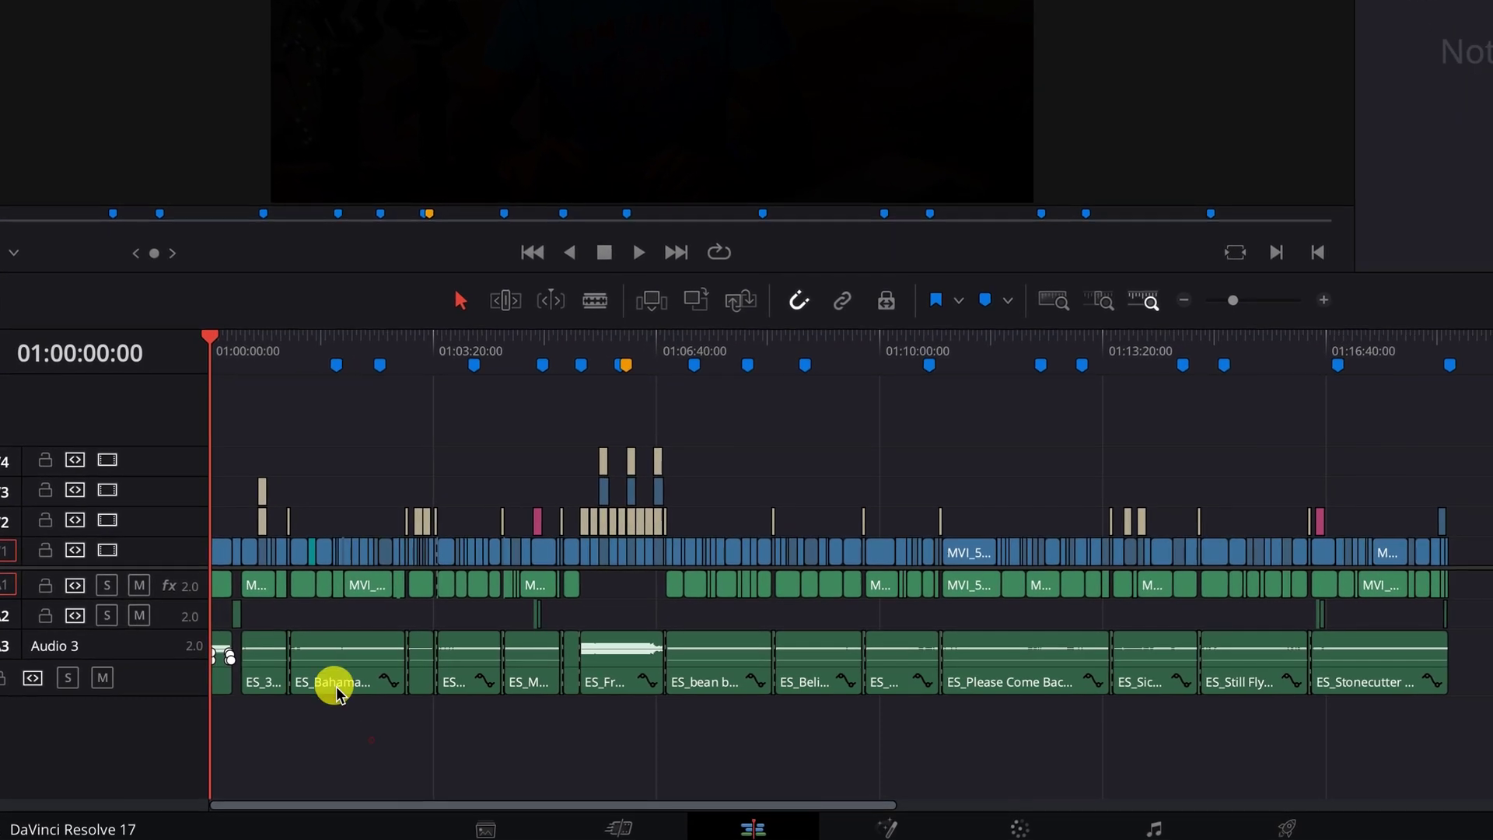
Step: Set the Jobii.wav music clip to -35 volume and play it back
left_click(418, 665)
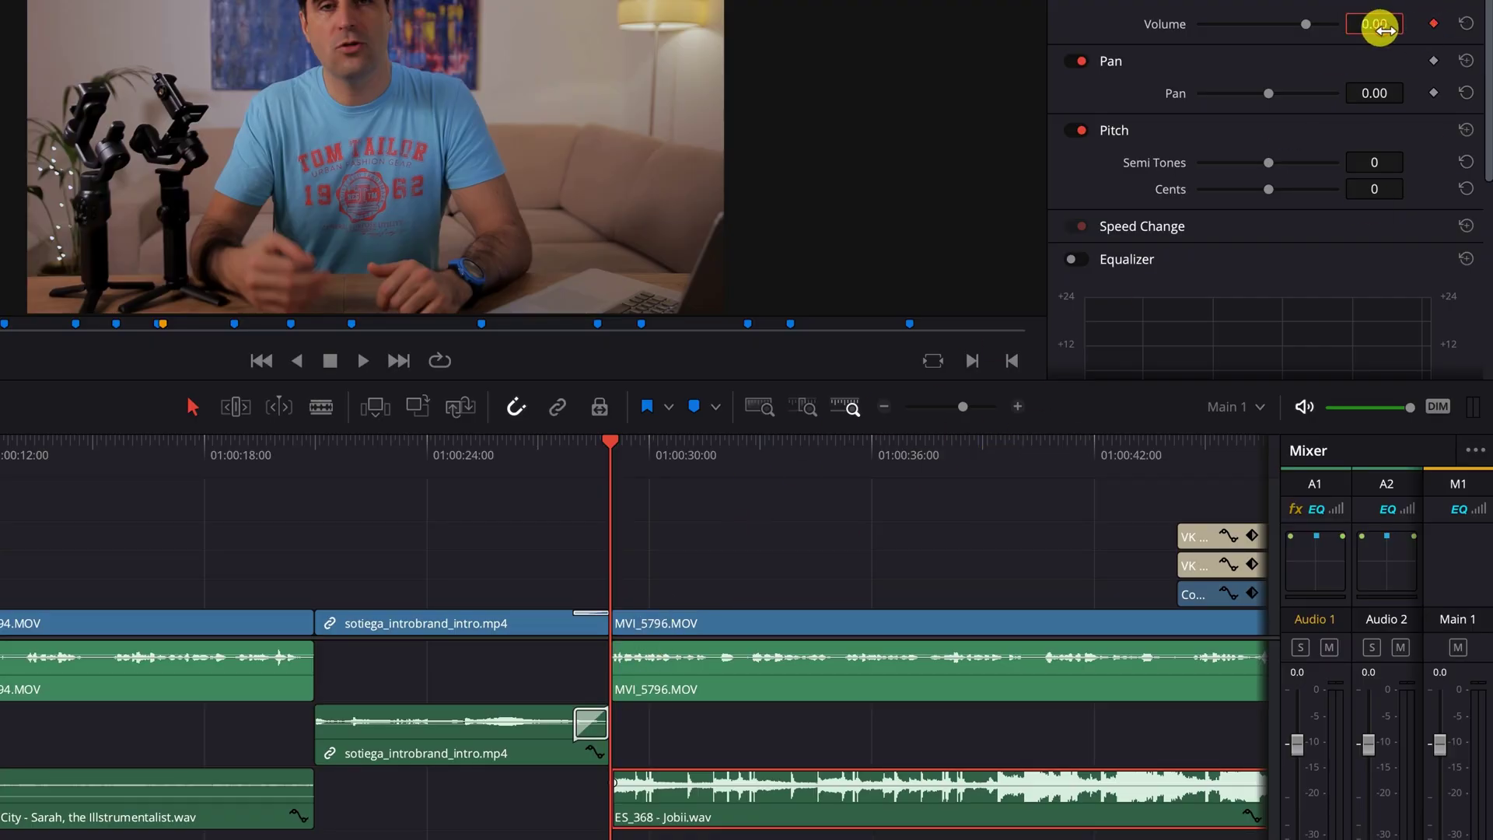
type("-35")
key("Return")
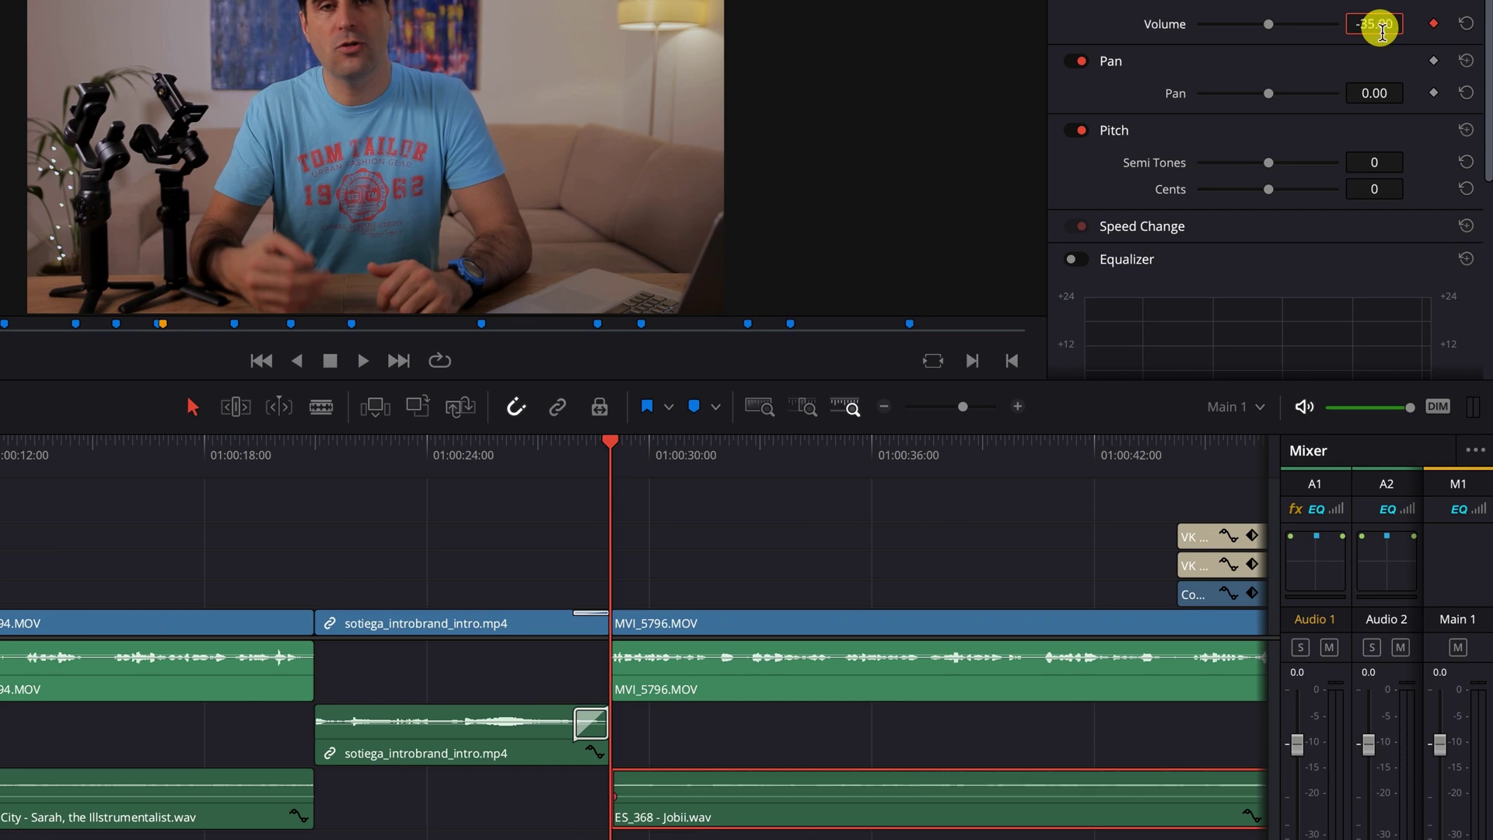
key("space")
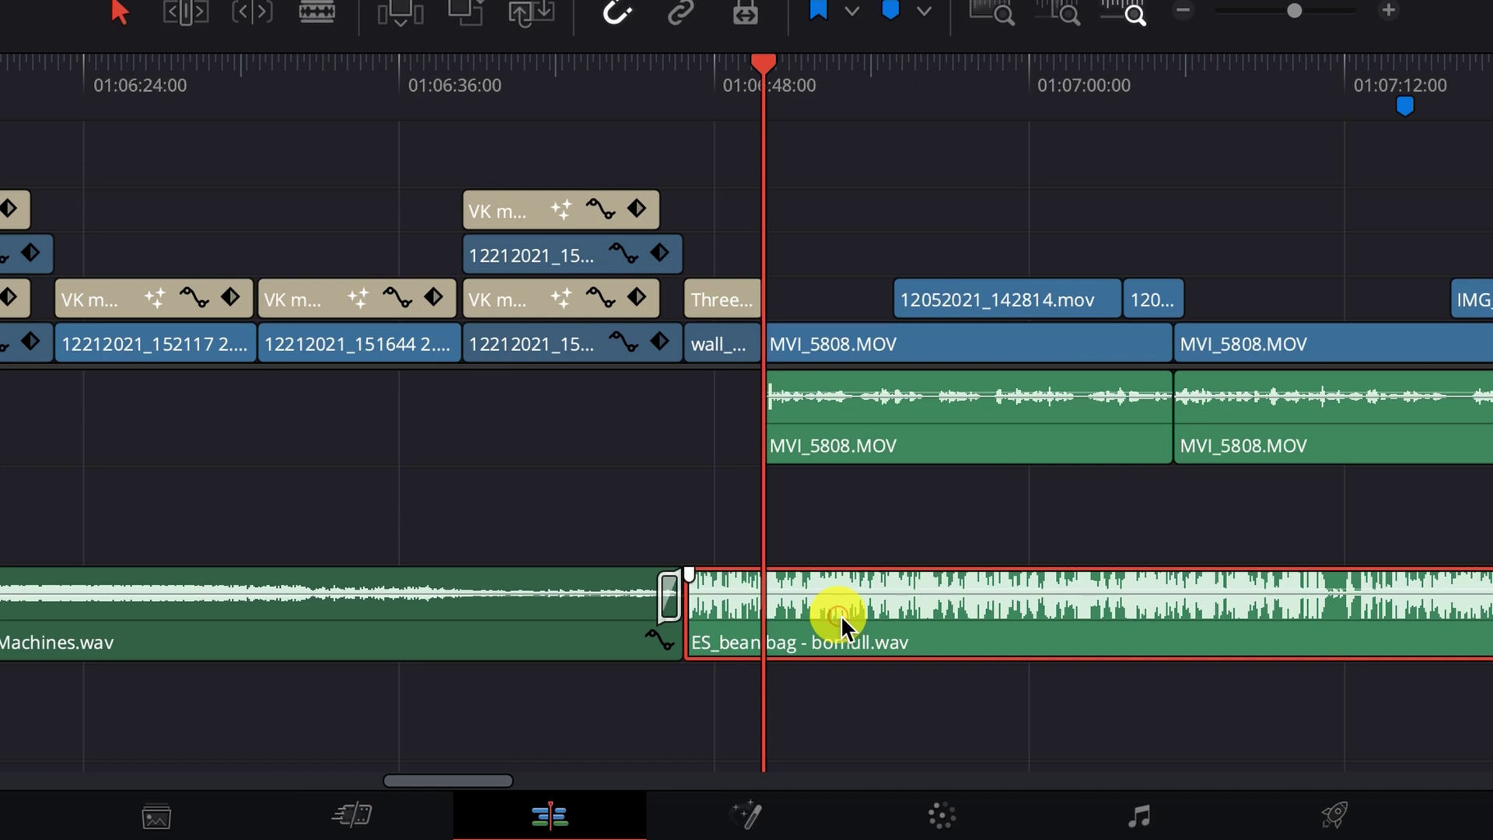
Step: Split the bean bag music clip and add a shortened cross fade at the cut
key("ctrl+b")
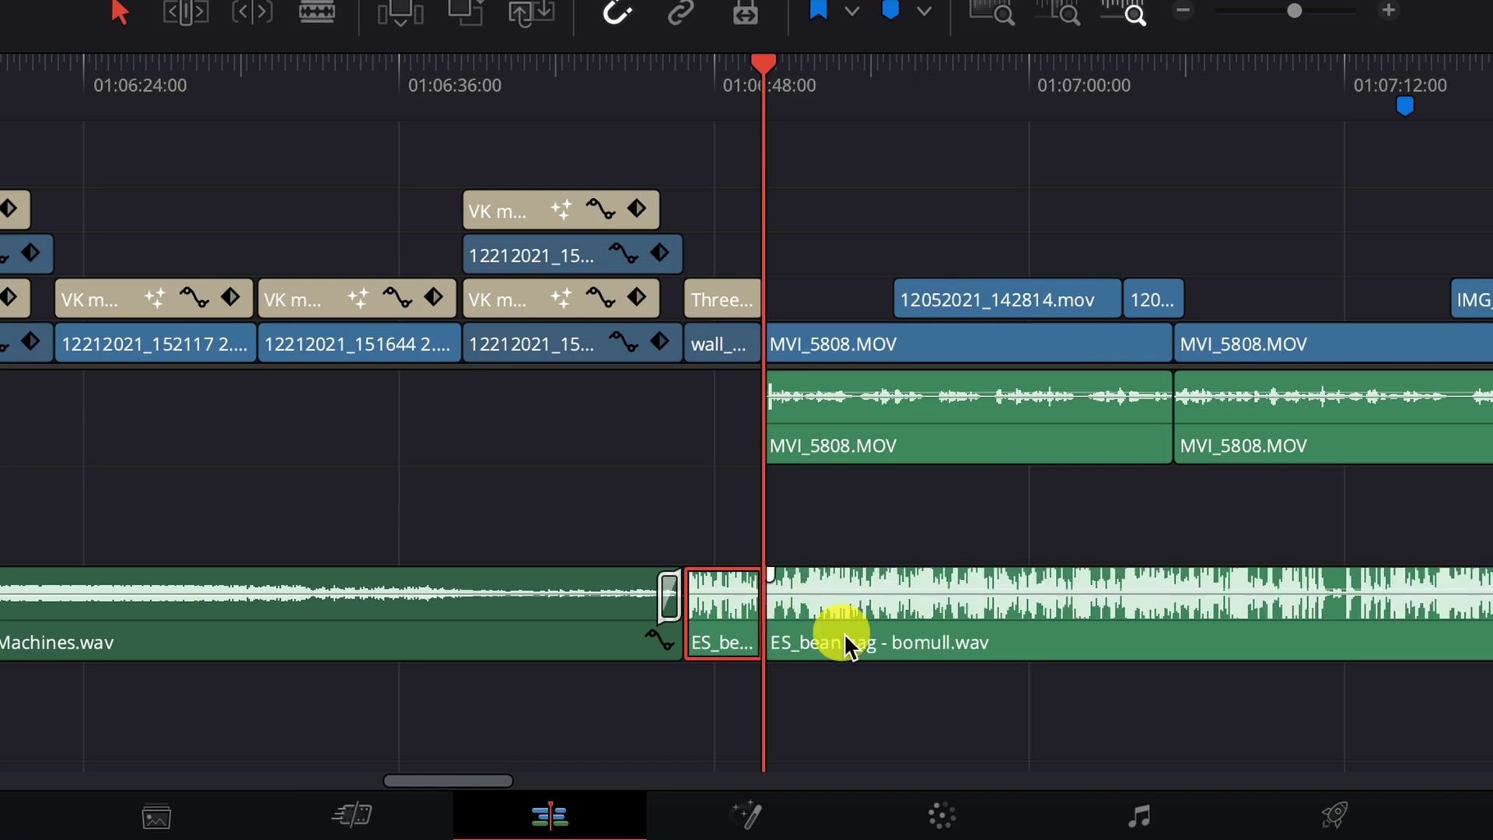
left_click(849, 633)
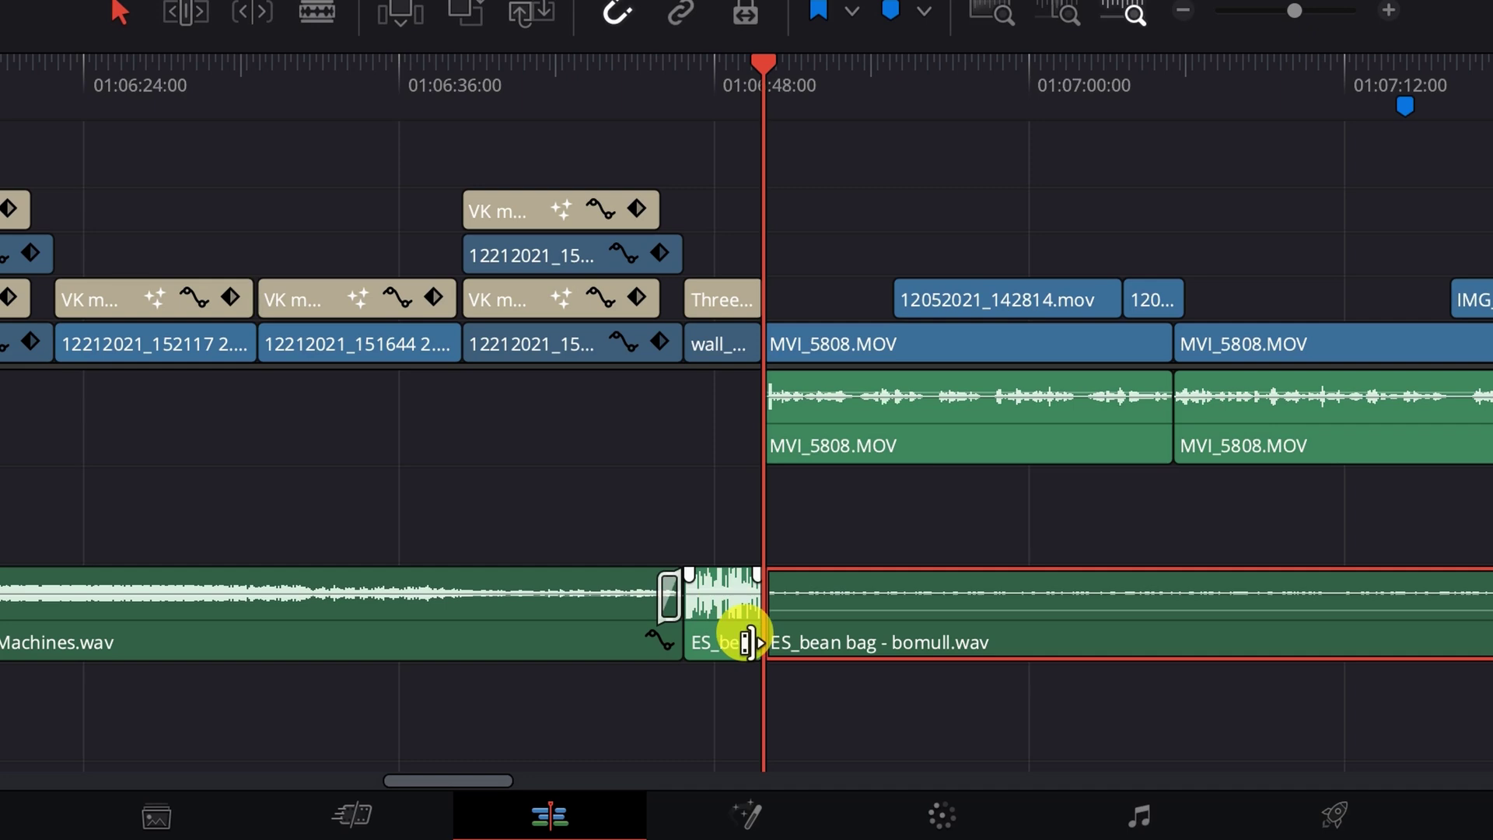
left_click(747, 643)
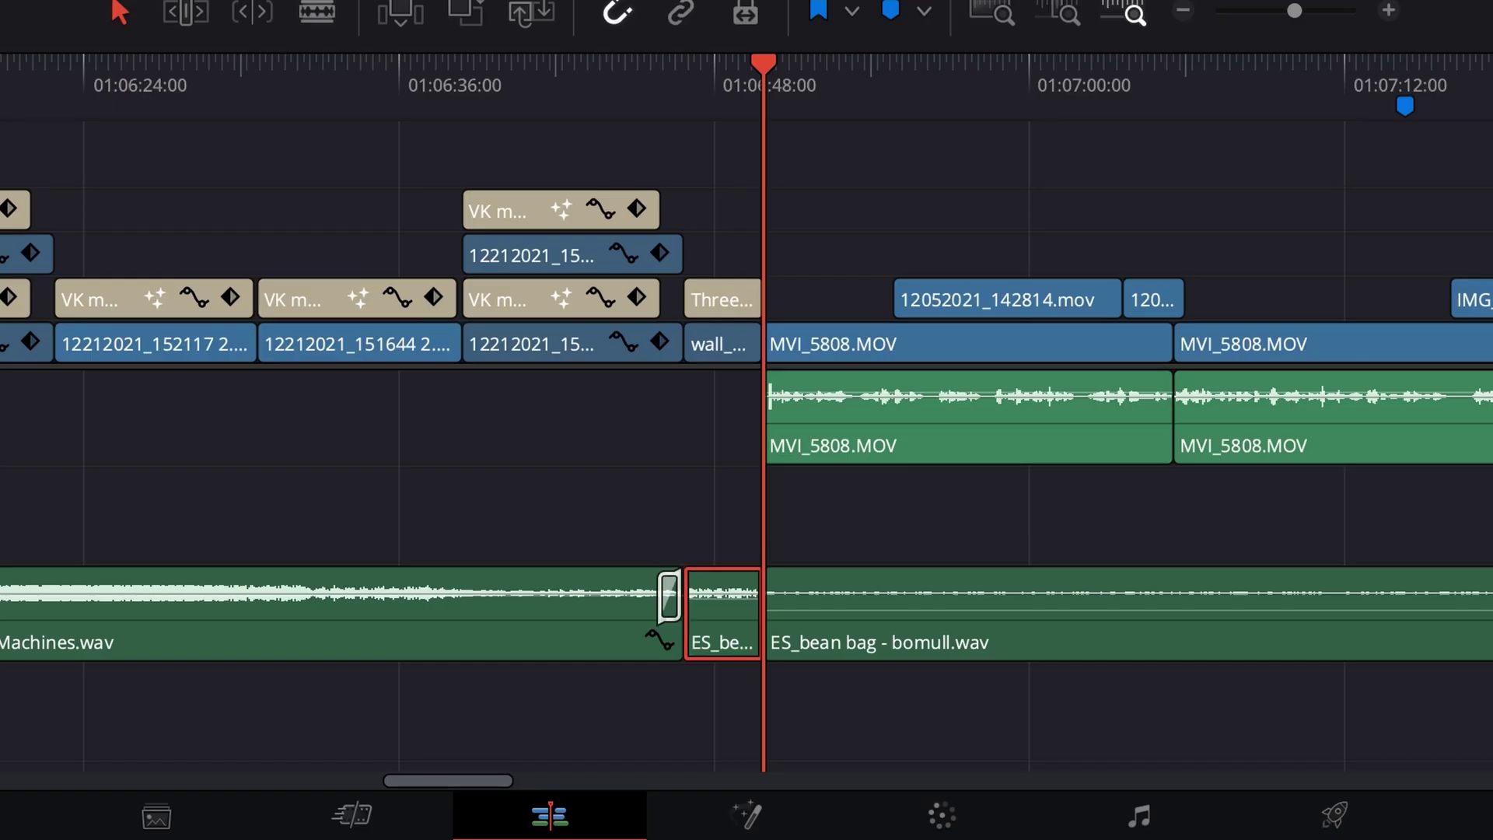
scroll(750, 627, "up", 5)
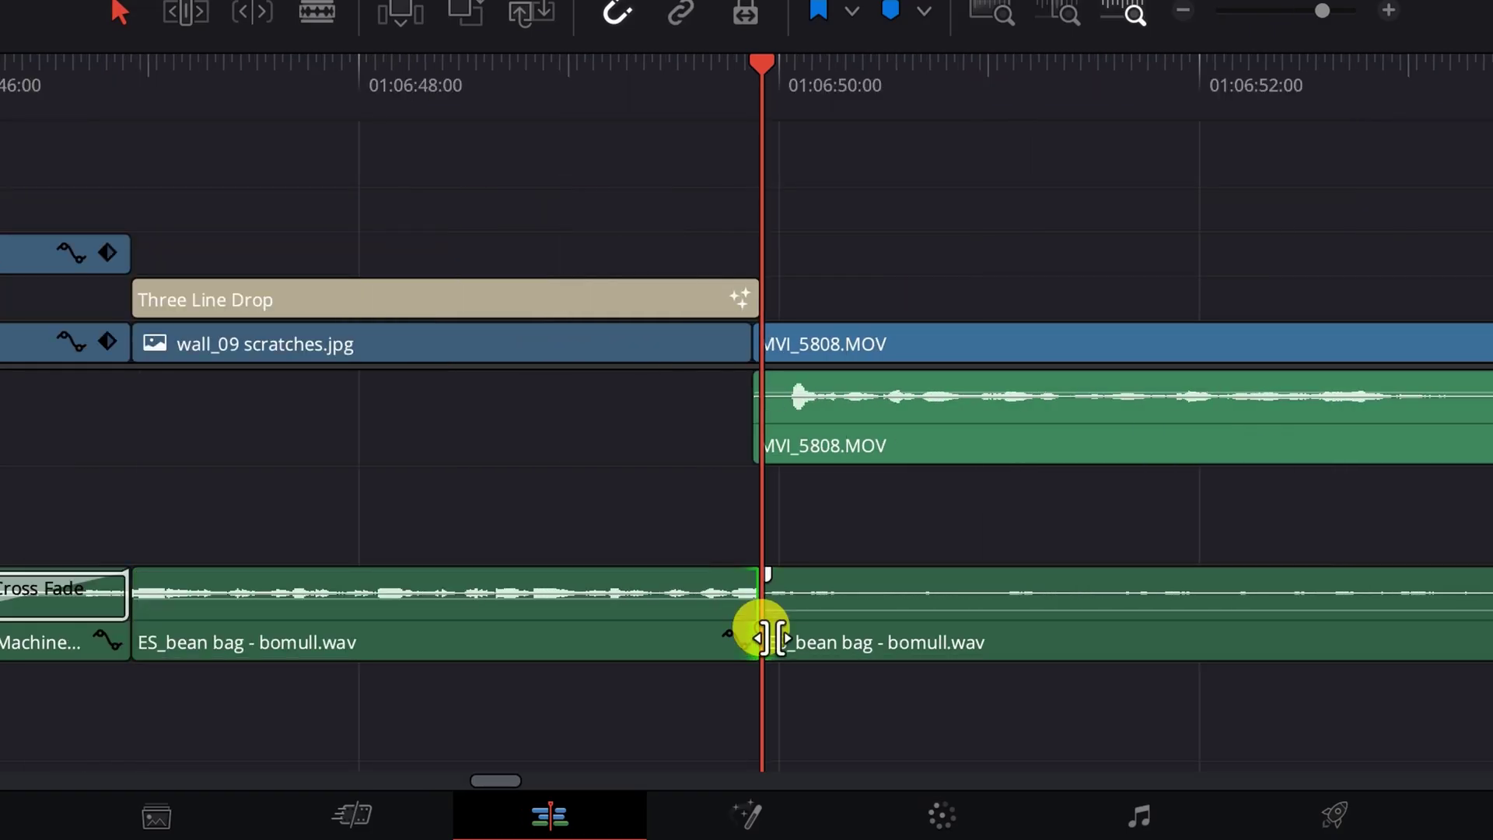
key("shift+t")
left_click_drag(870, 616, 810, 615)
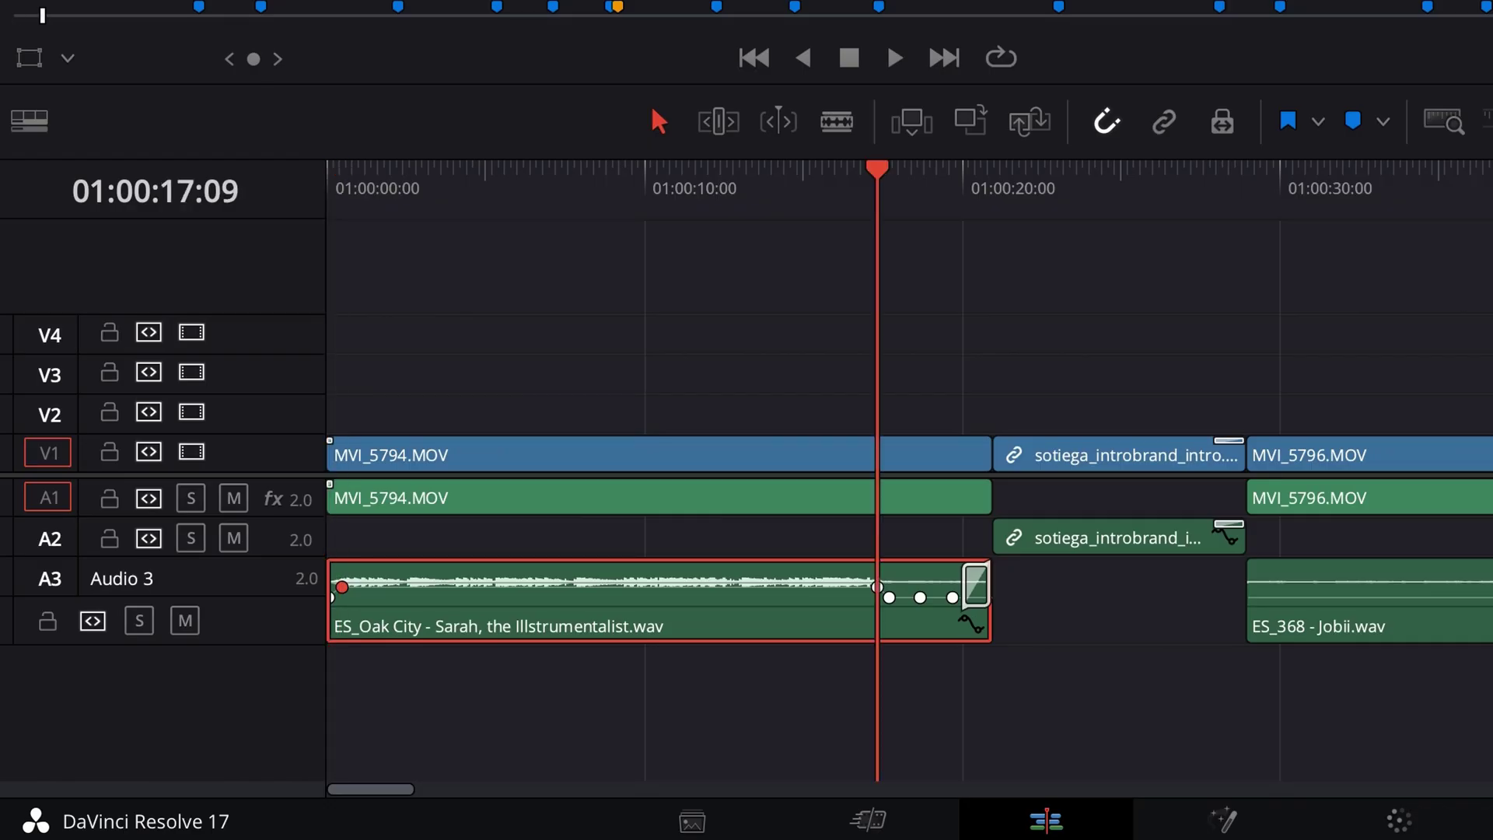
Step: Select the Still Fly, Stonecutter and other A3 music clips and set their volume to -35
key("shift+Right")
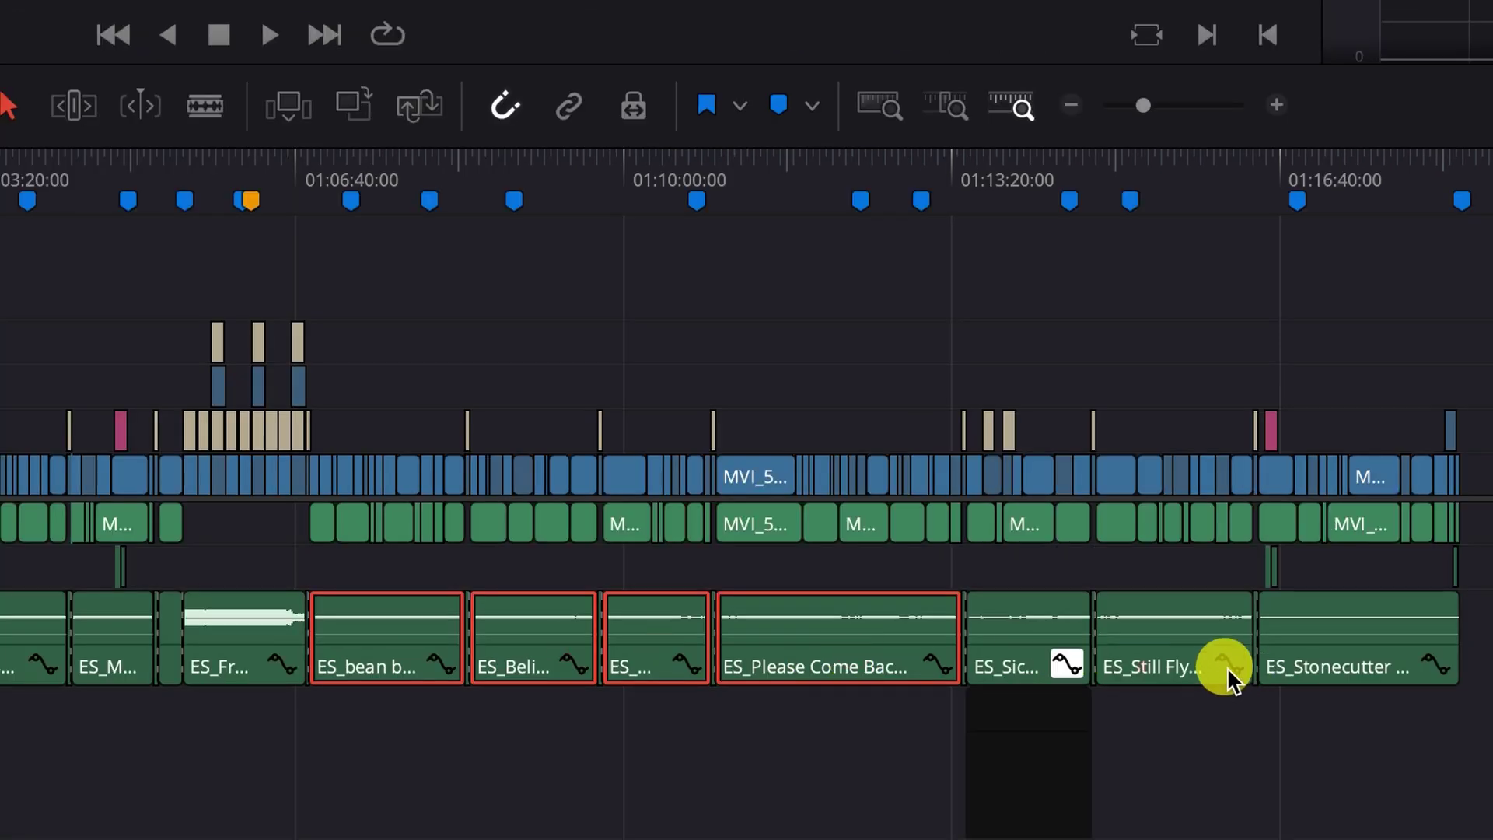
left_click(1225, 666, "ctrl")
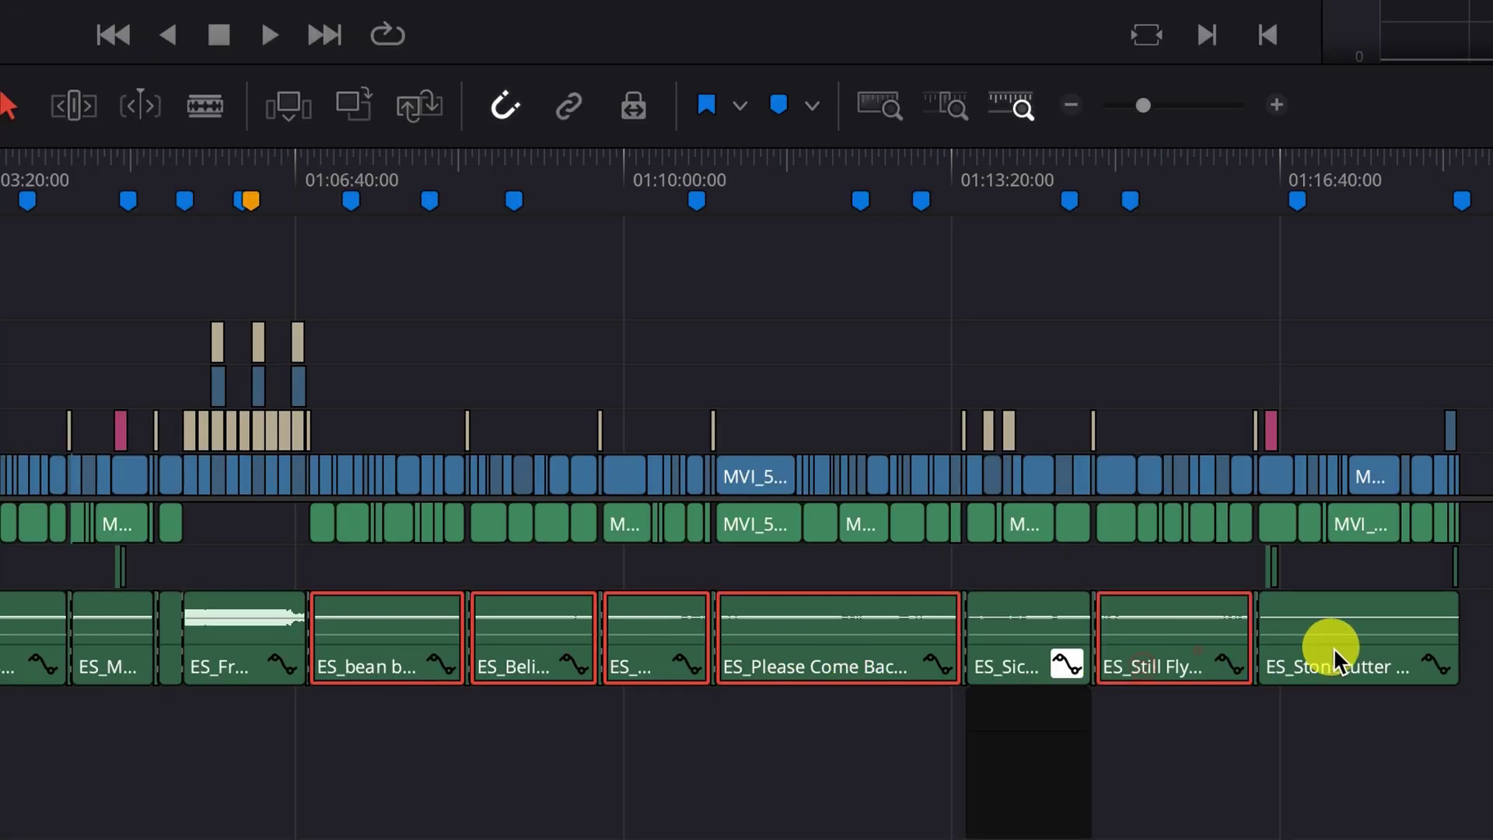
left_click(1329, 646, "ctrl")
left_click(1016, 644, "ctrl")
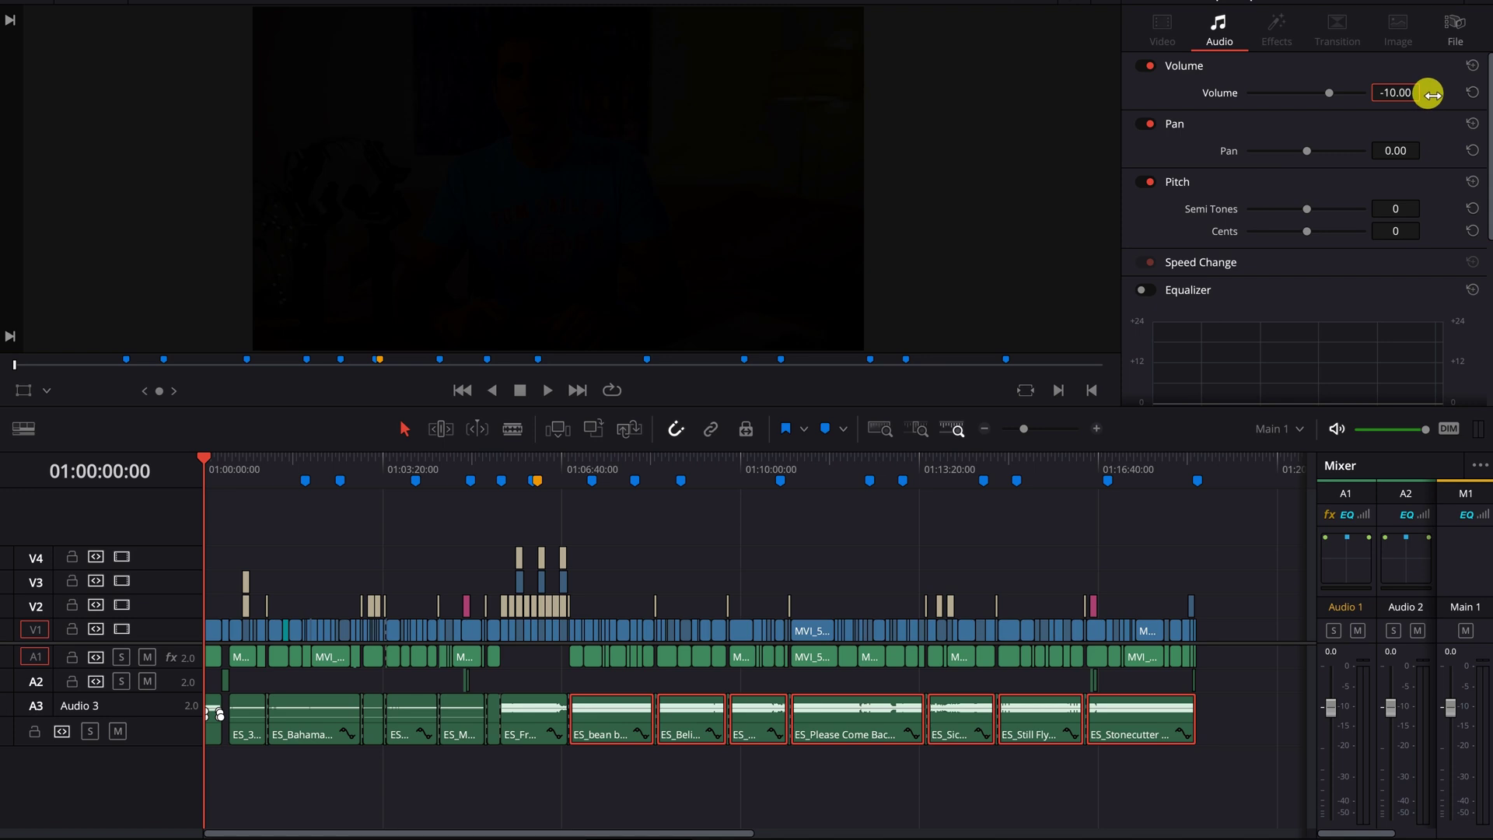
type("5")
key("Return")
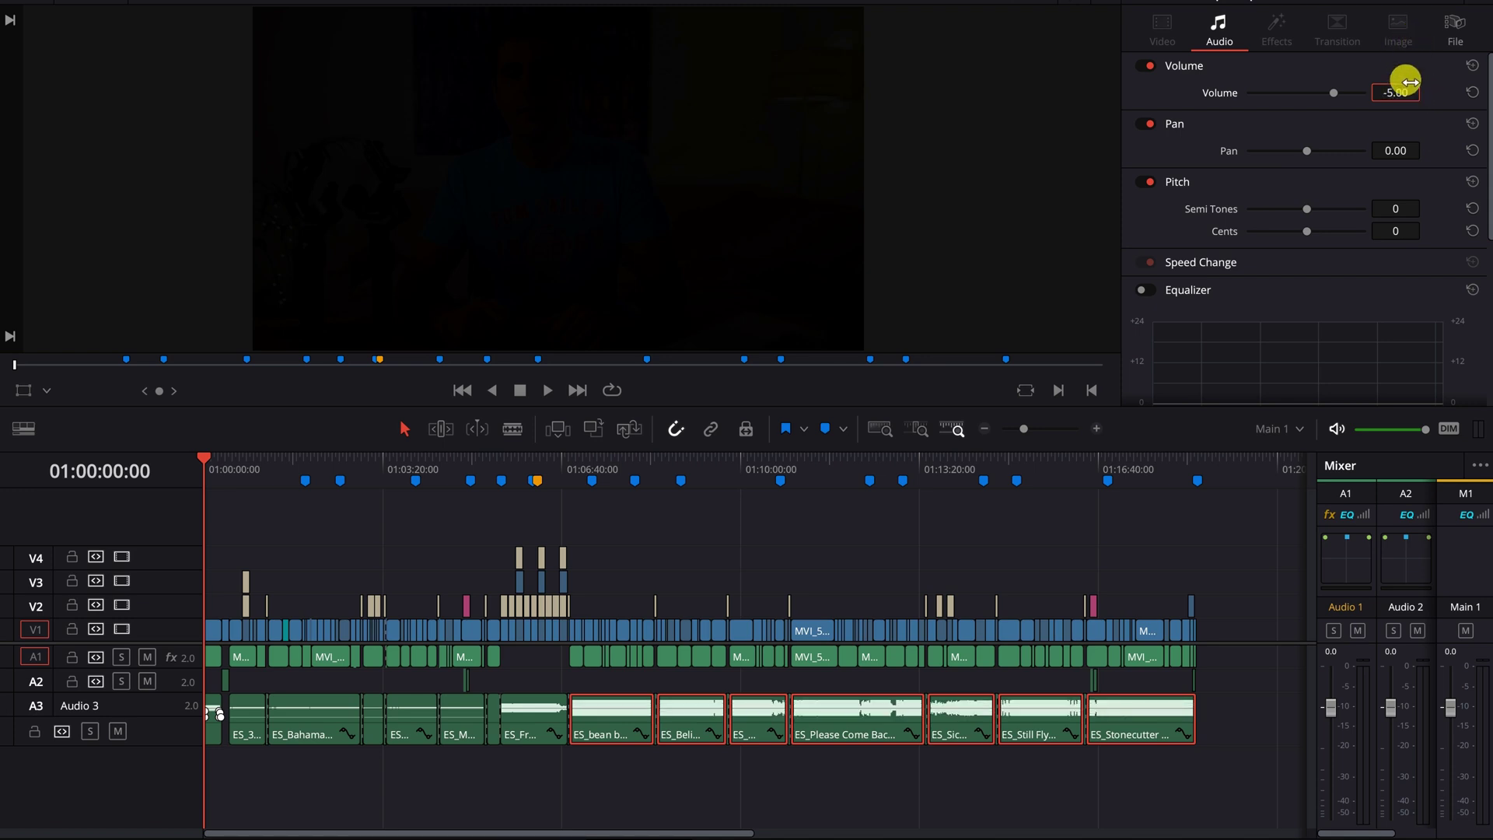
key("Return")
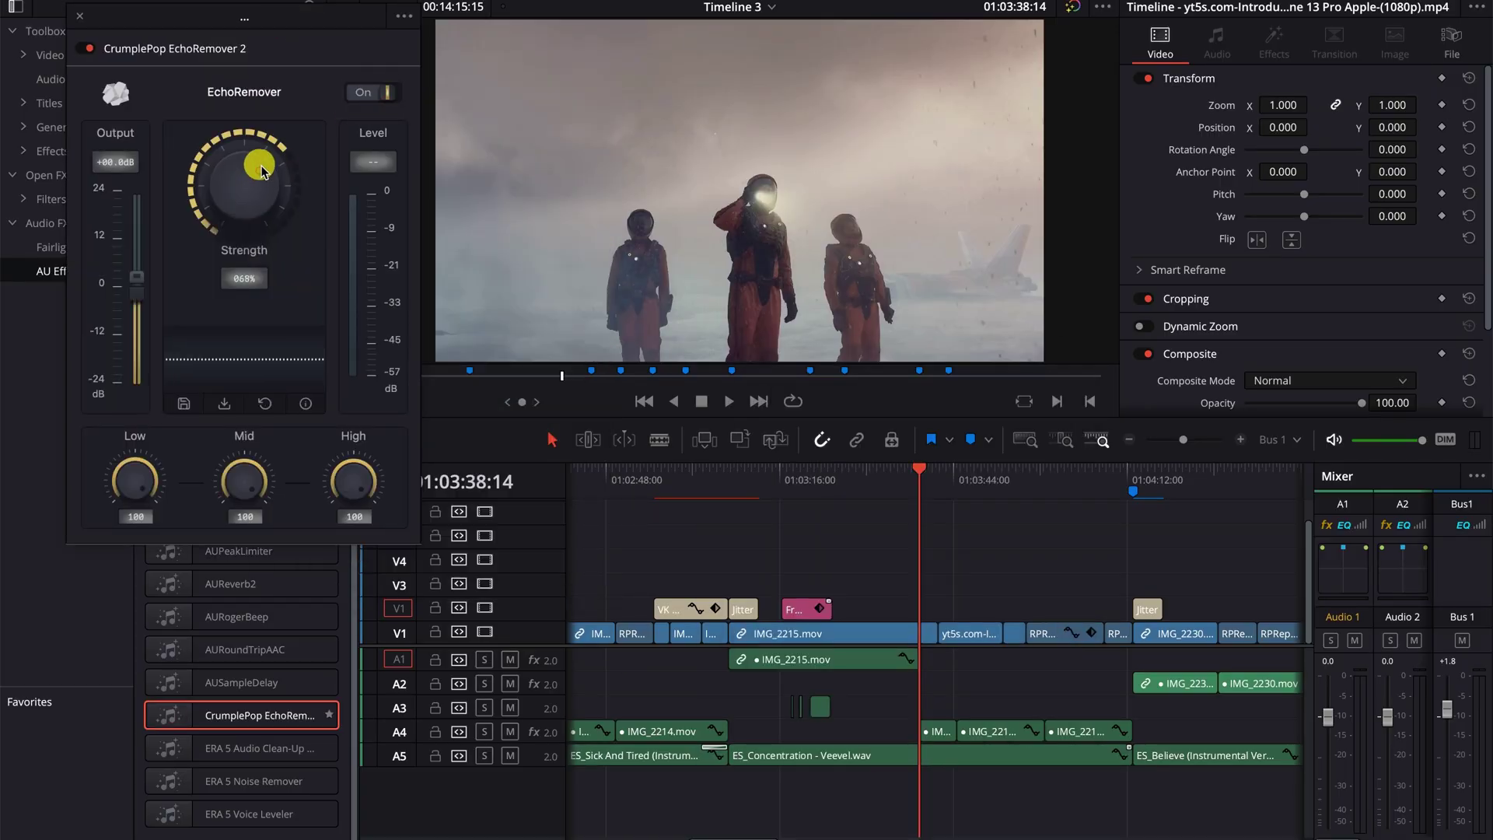
Step: Apply CrumplePop EchoRemover and then Noise Reduction to the IMG_2217 clip on A4
left_click(79, 18)
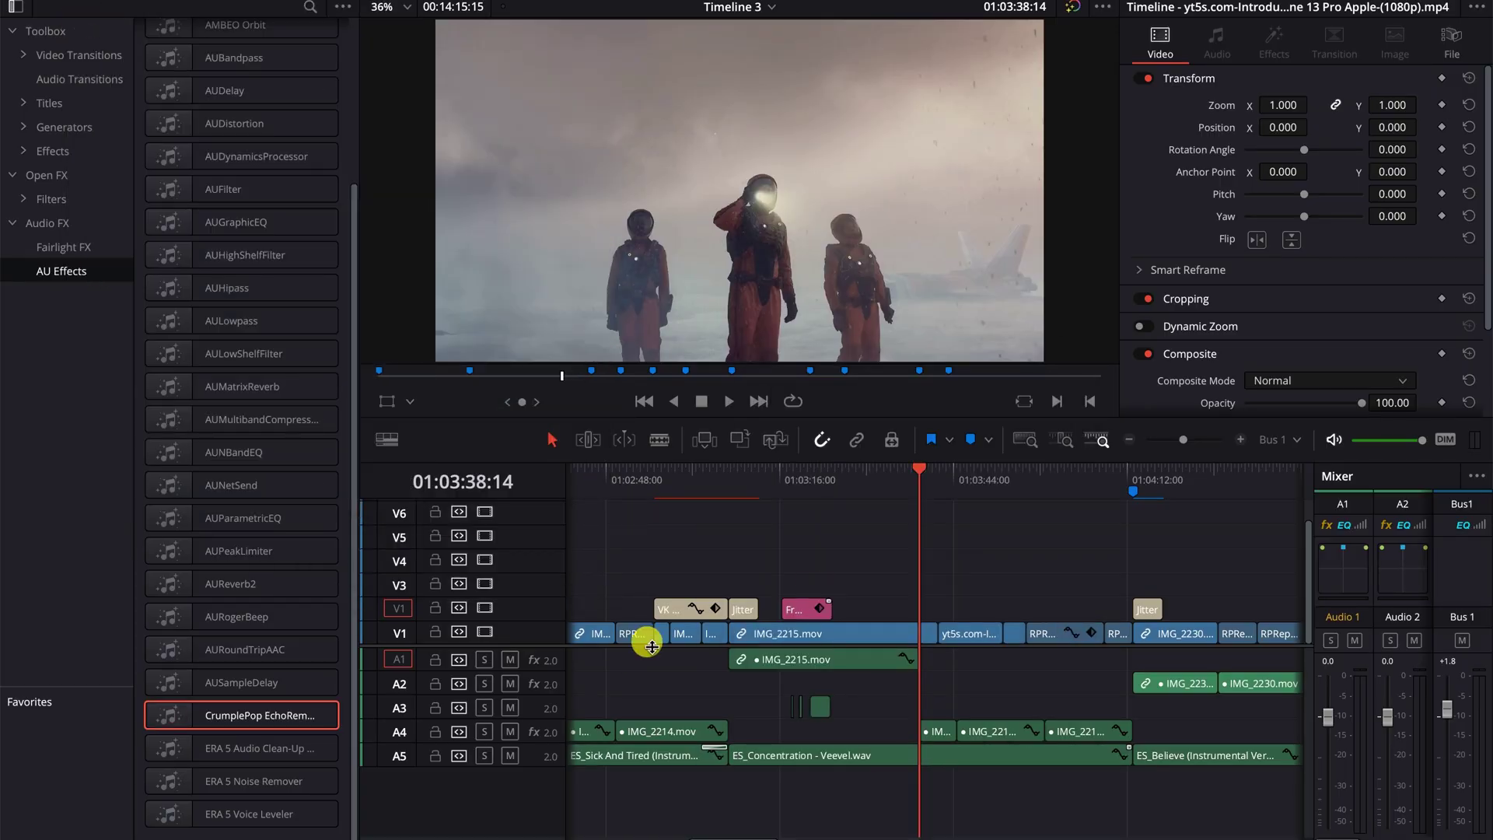
left_click(1006, 734)
left_click_drag(172, 725, 991, 740)
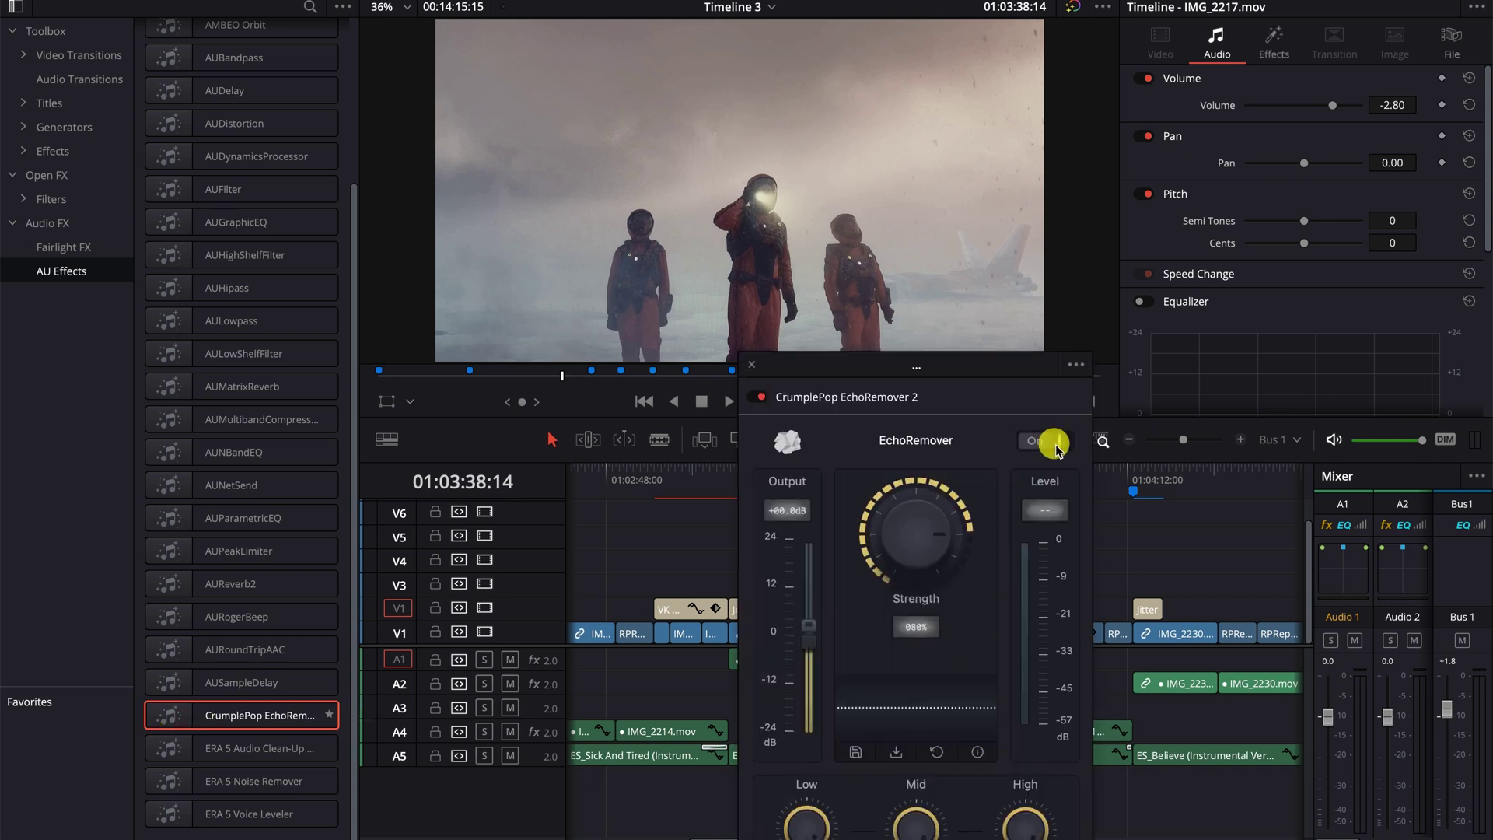
left_click(751, 365)
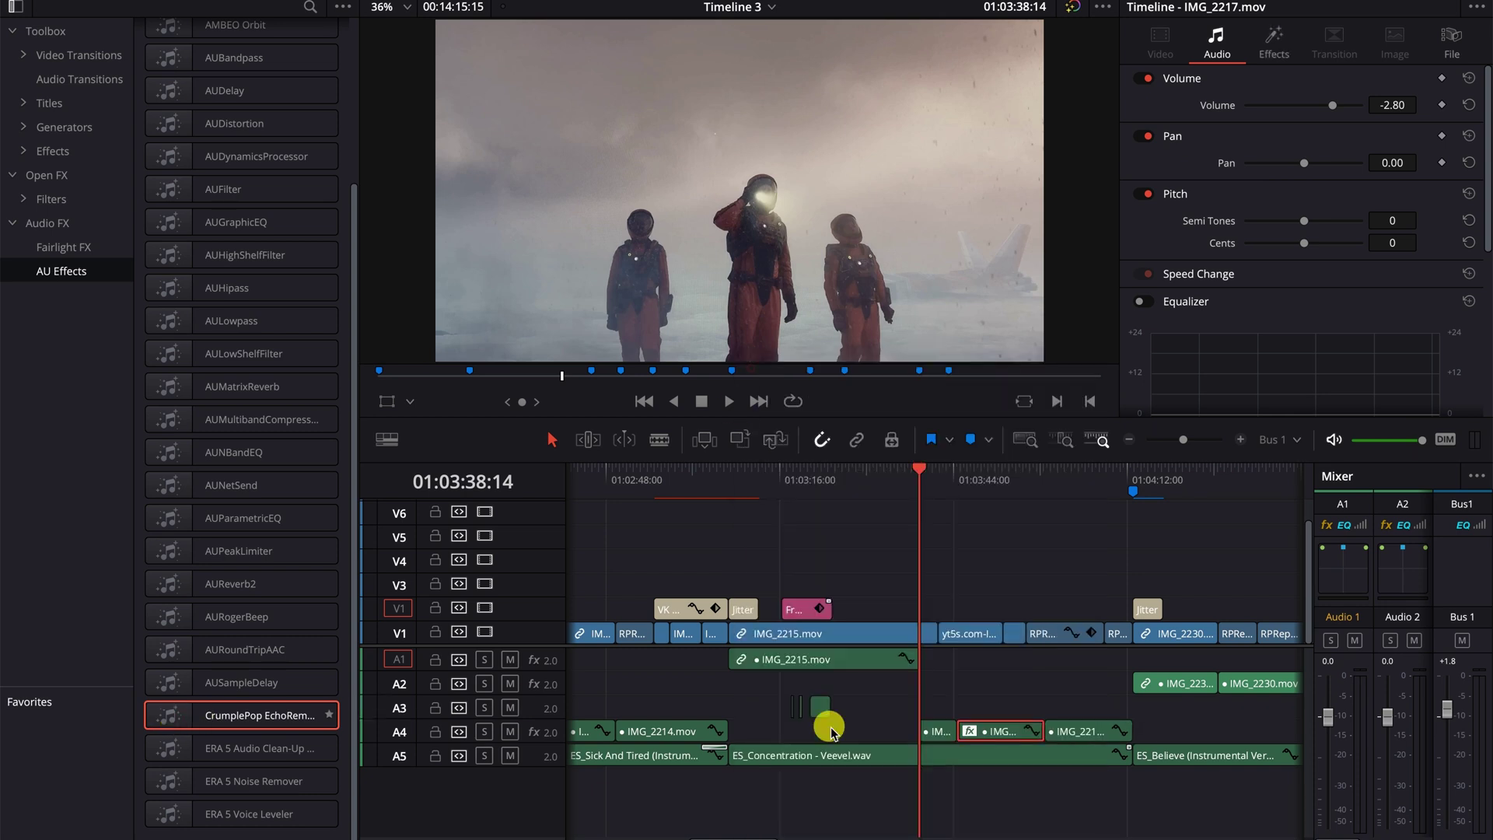
scroll(157, 557, "up", 5)
scroll(156, 556, "up", 5)
left_click(307, 5)
type("noise")
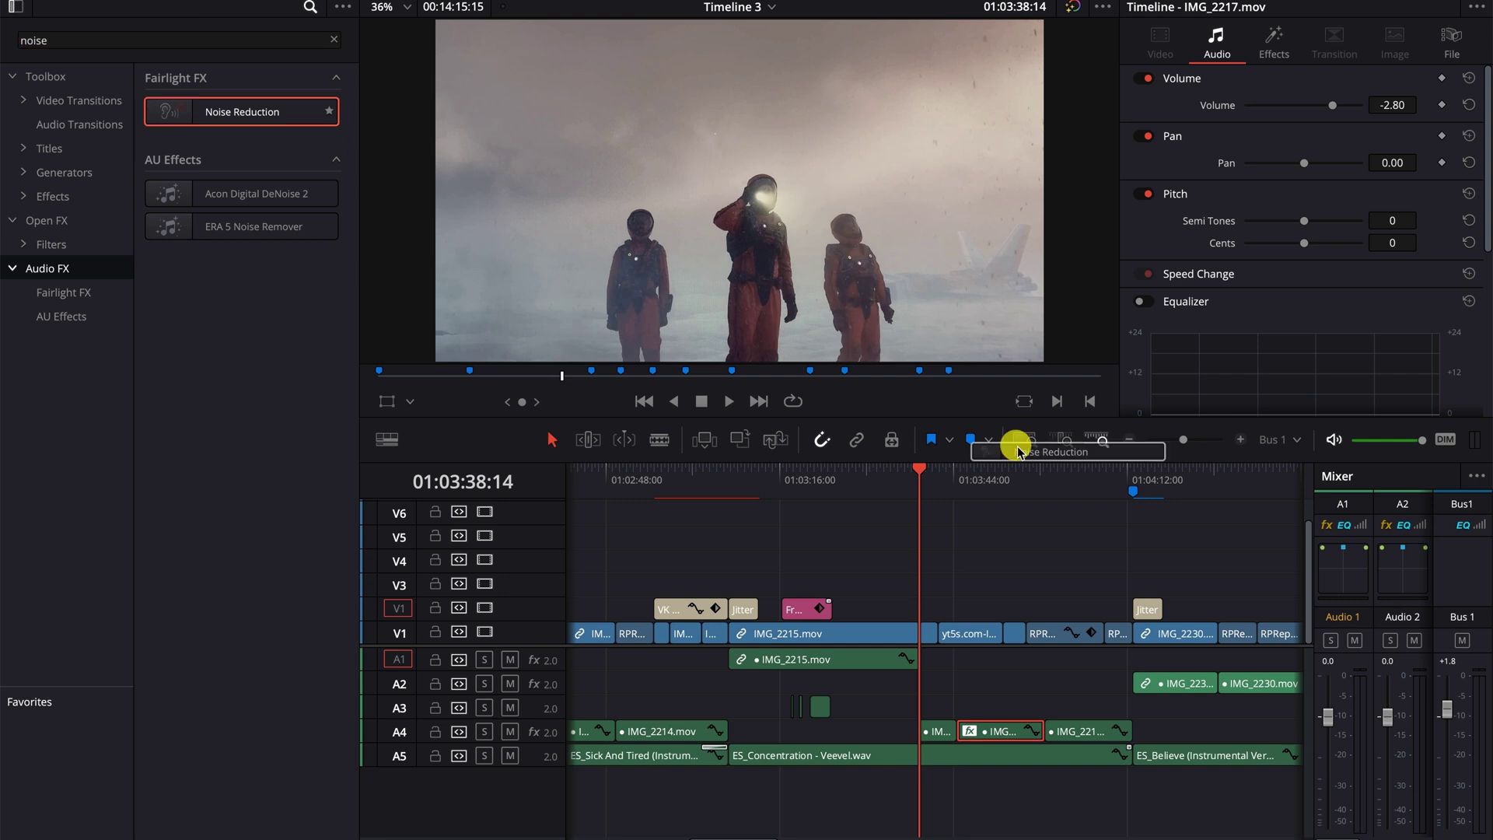
left_click_drag(234, 112, 999, 731)
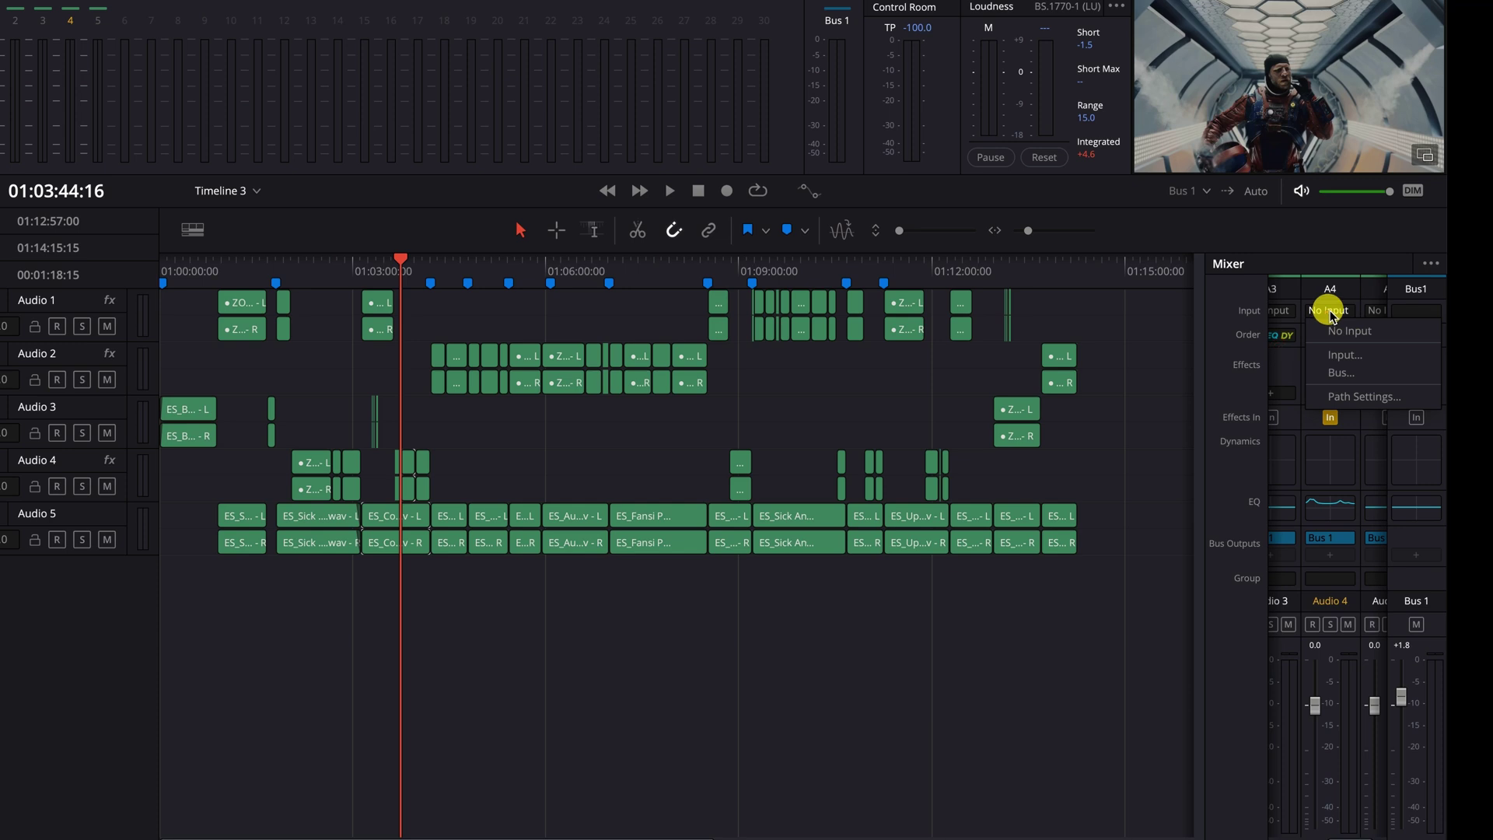
Step: Inspect DeNoise 2 and Vocal Channel on Audio 4, then open the Audio 1 equalizer
left_click(1336, 294)
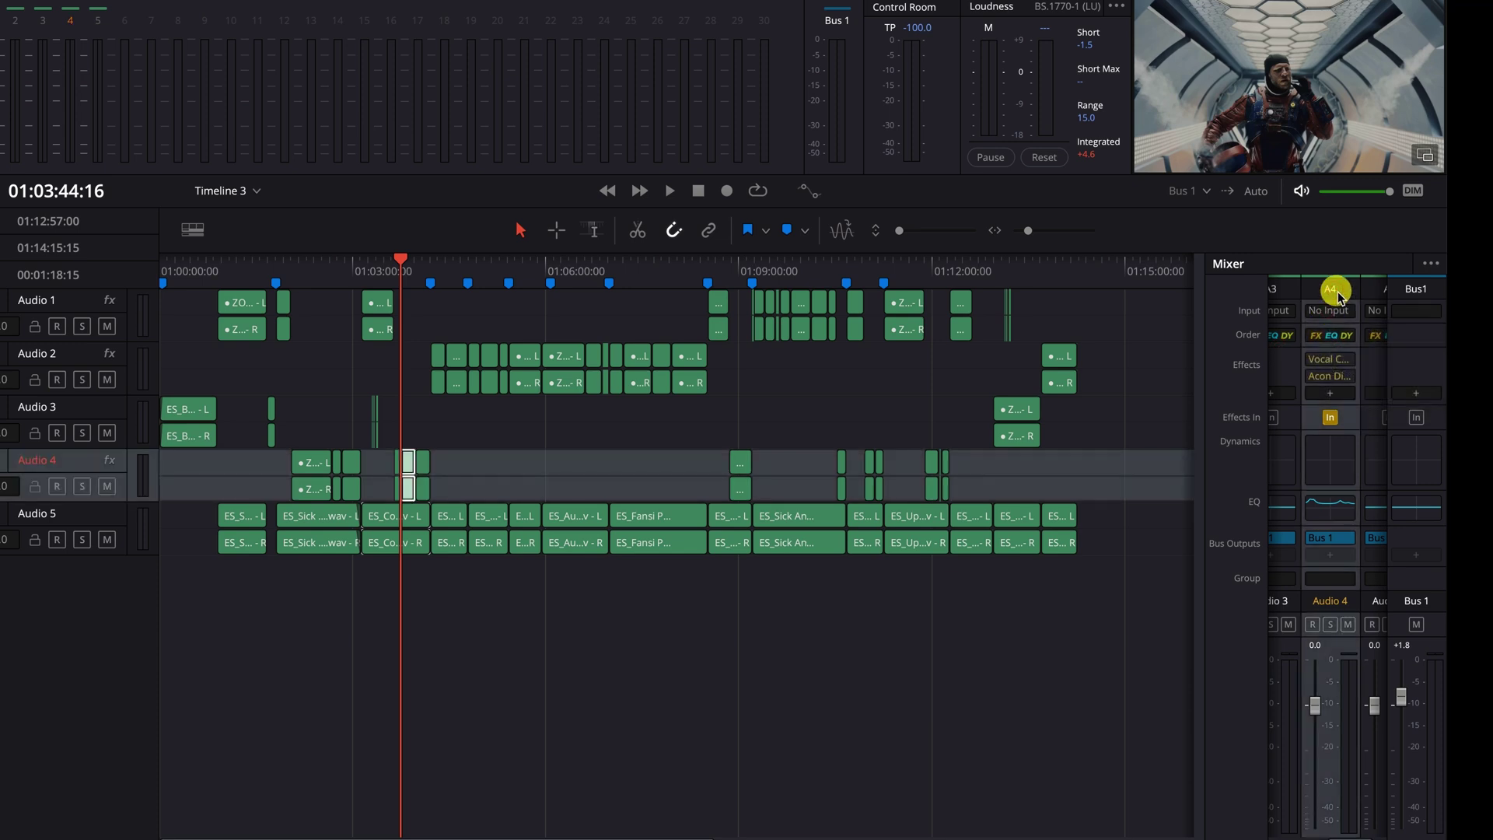
left_click(1340, 376)
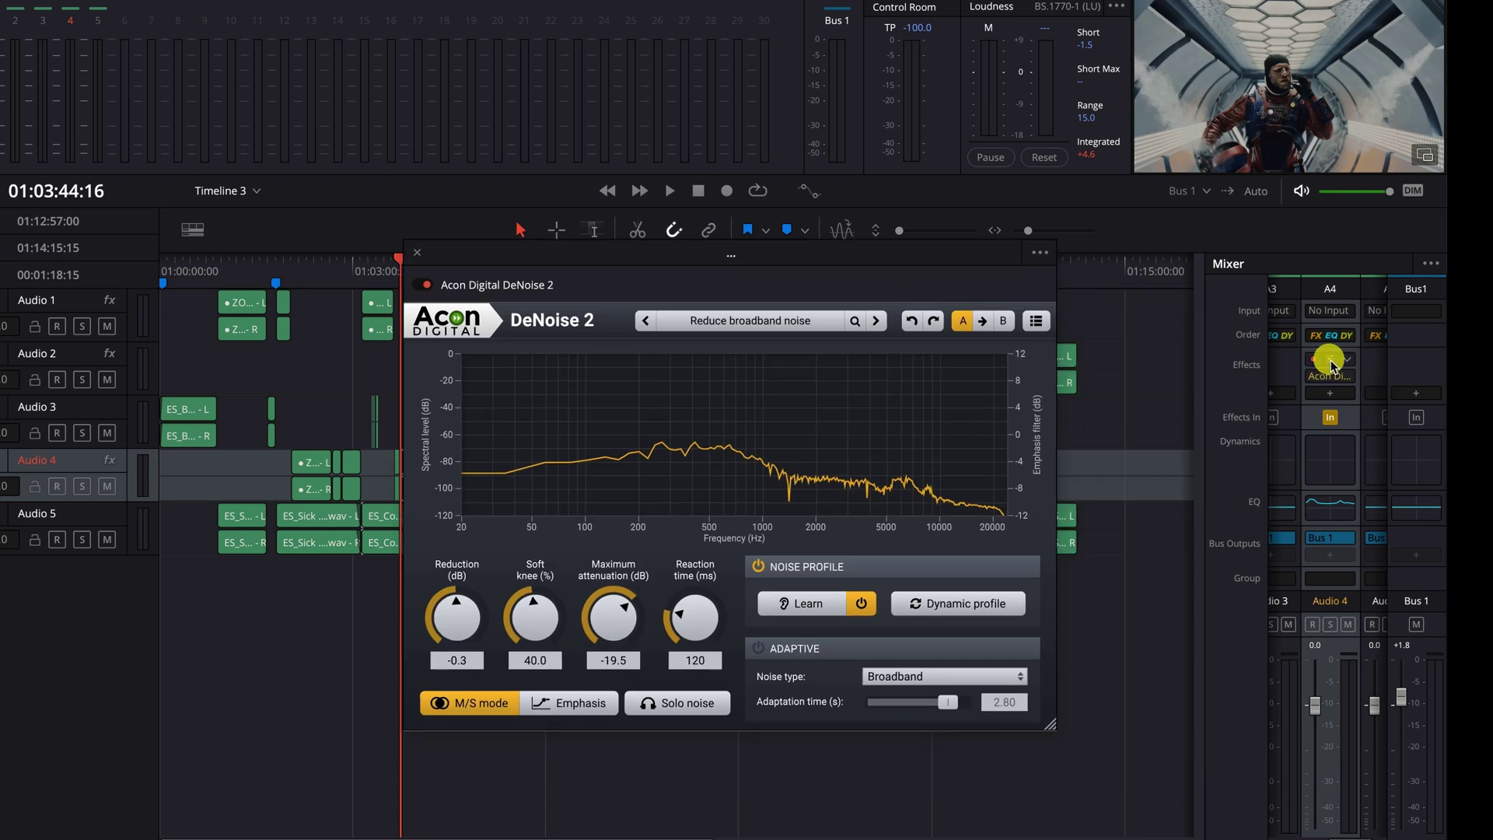
left_click(1336, 360)
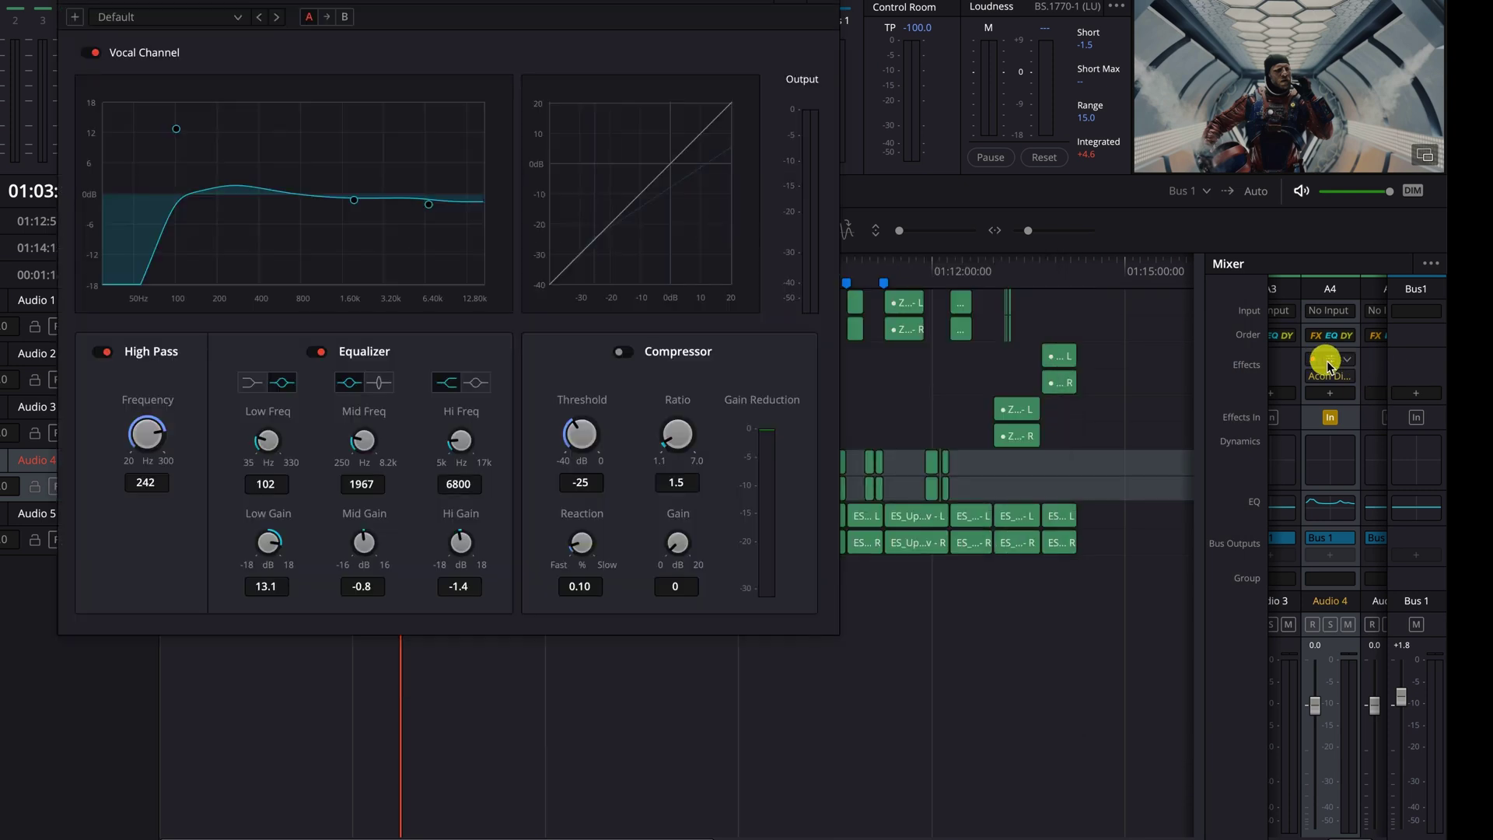
left_click(75, 6)
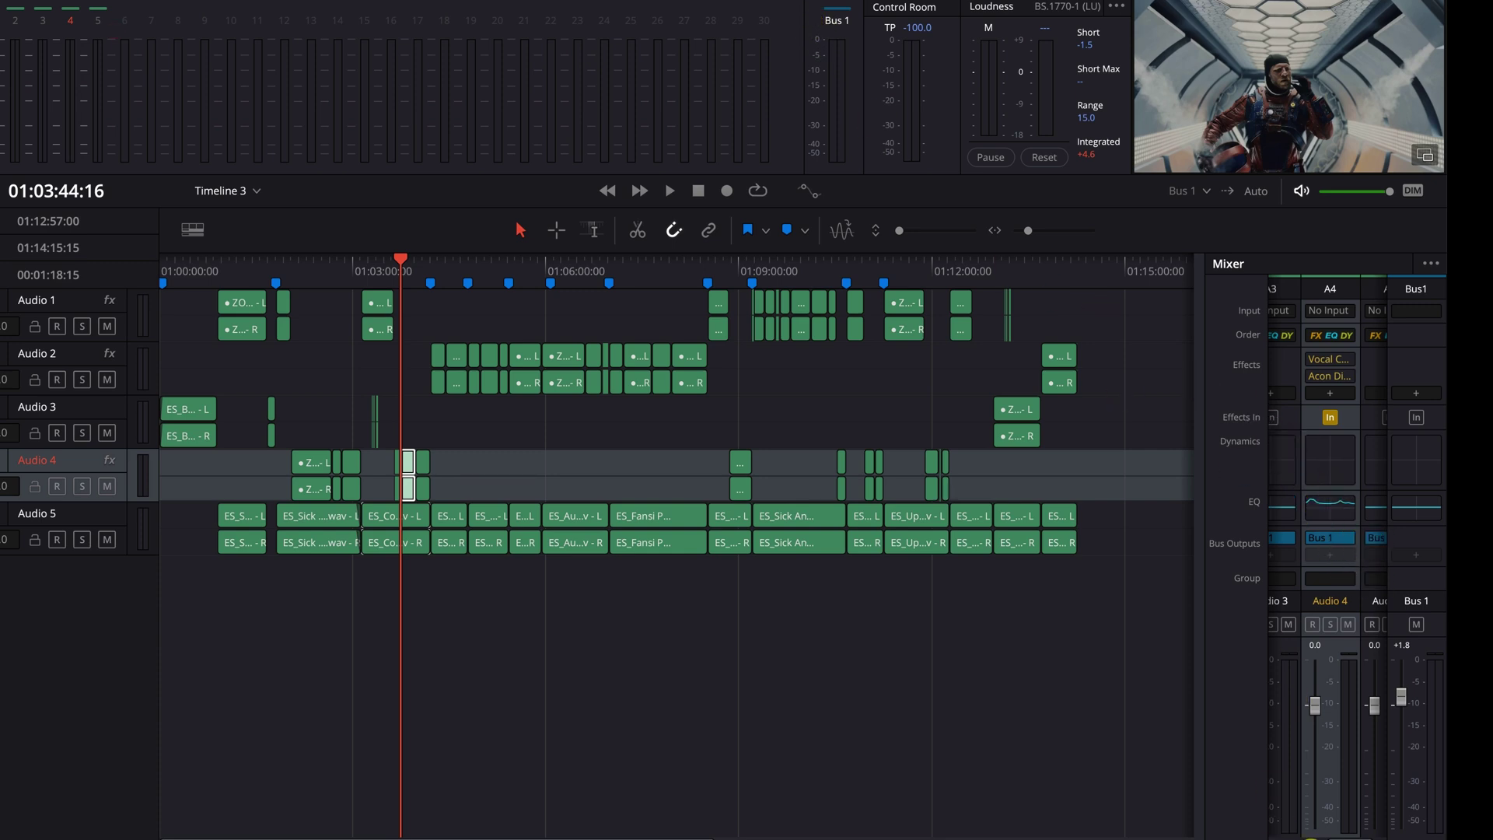
scroll(1283, 816, "left", 2)
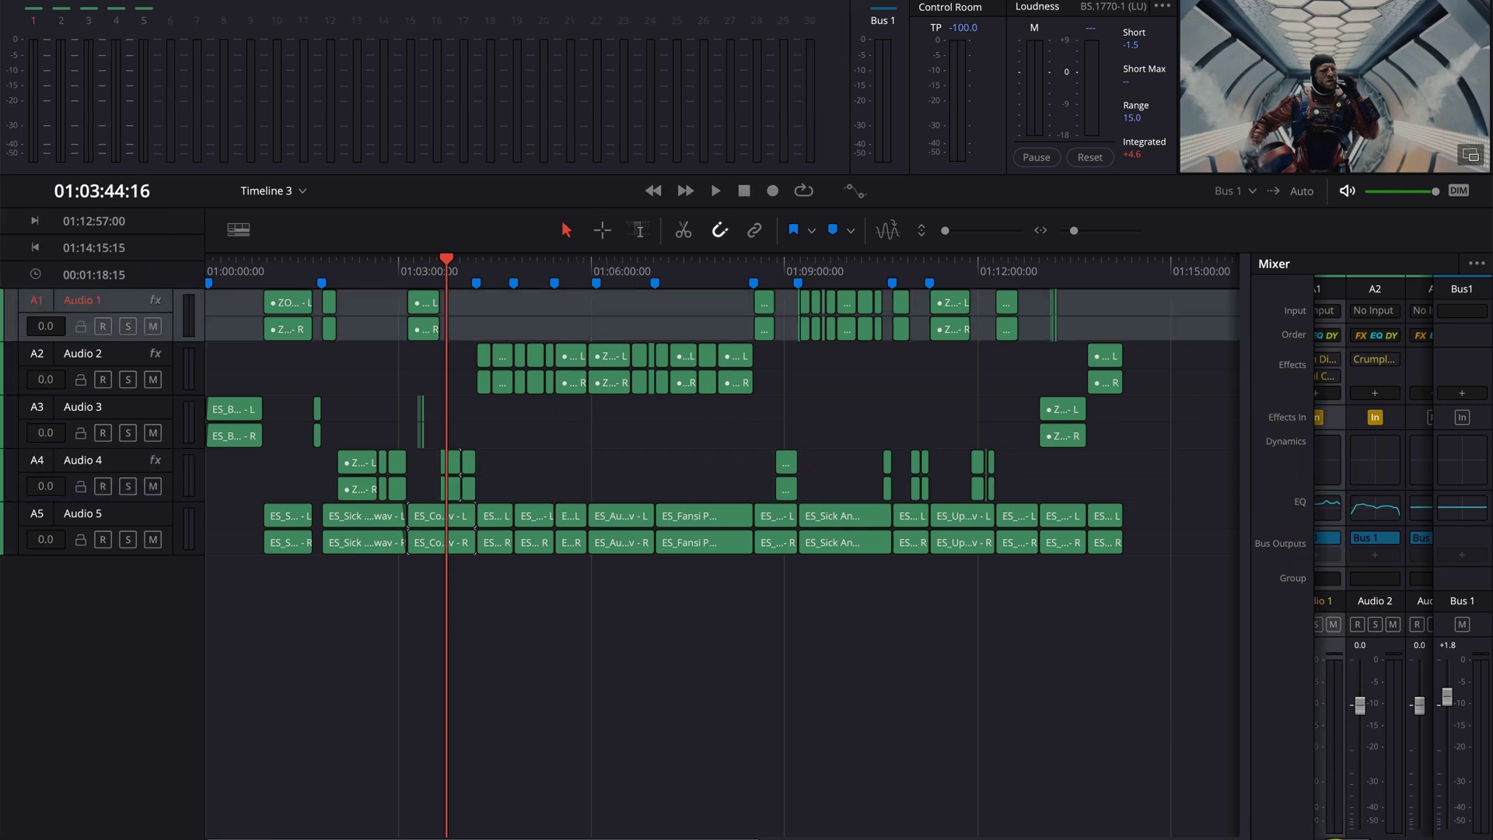
left_click_drag(1344, 834, 1252, 837)
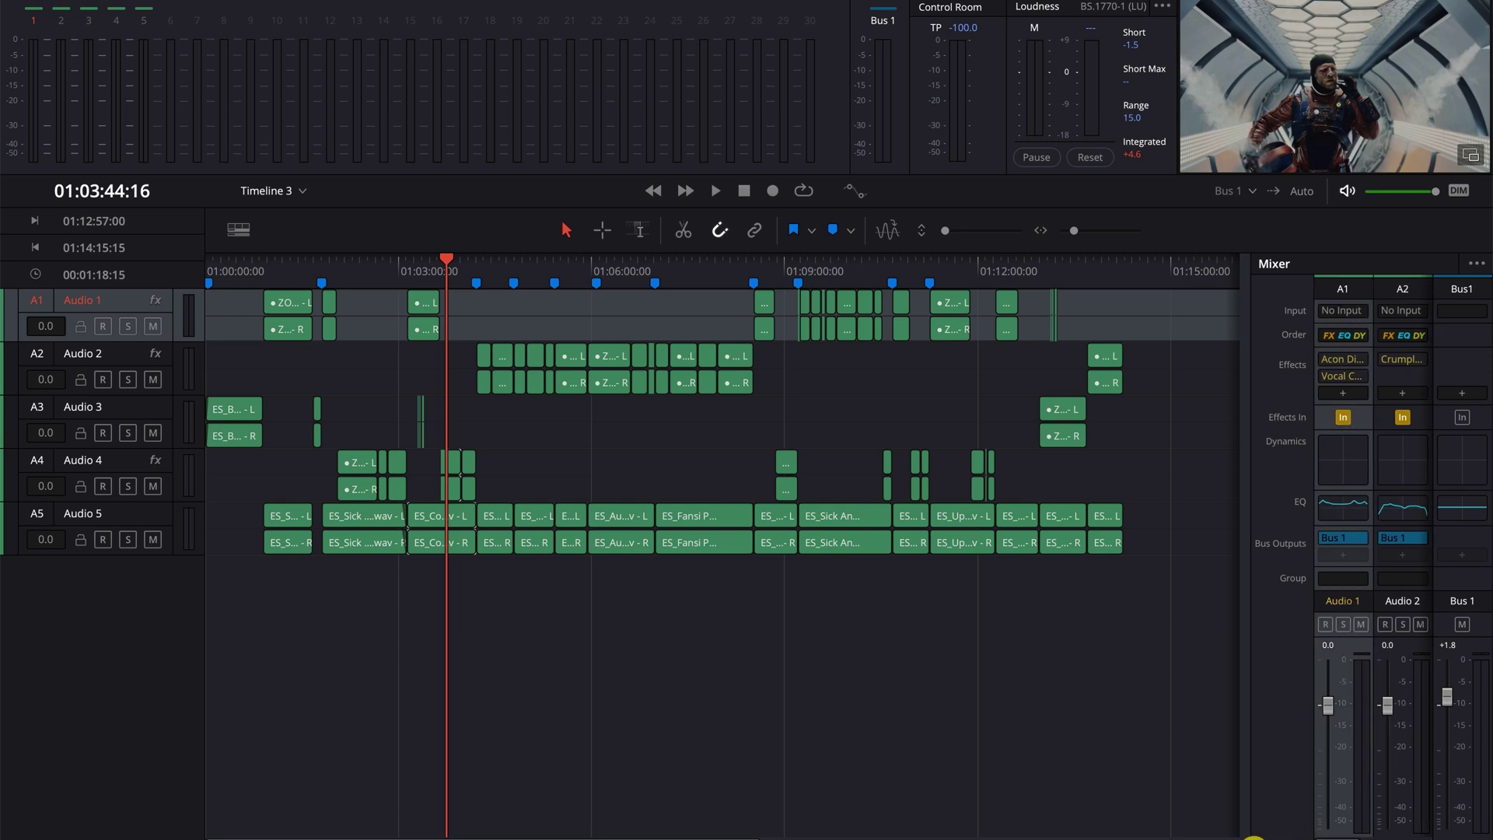
double_click(1338, 502)
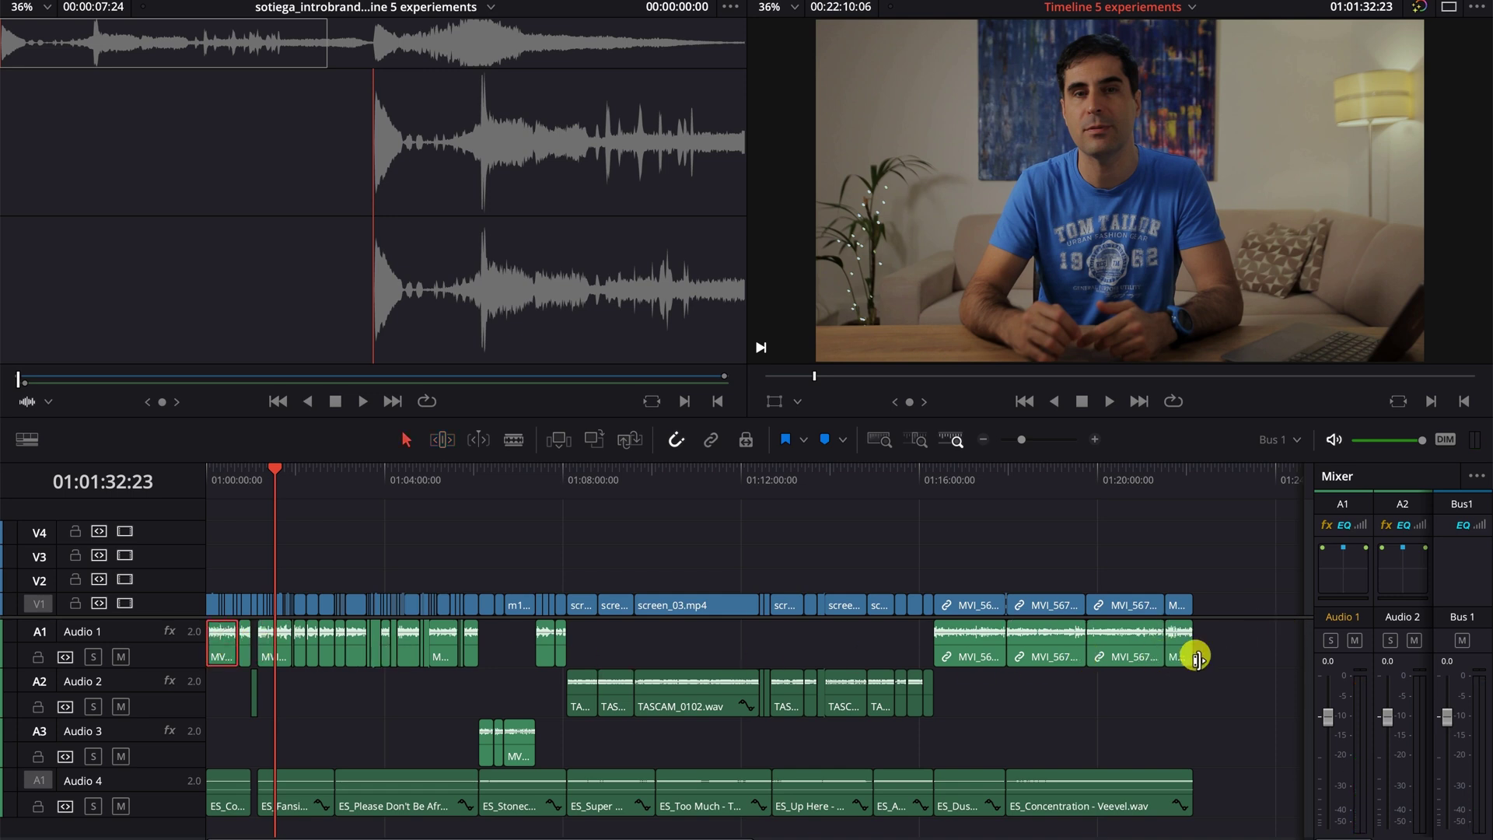
Step: Zoom in, offset the MVI_5663 and MVI_5665 audio two frames, and play the edit
key("ctrl+equal")
key("ctrl+equal")
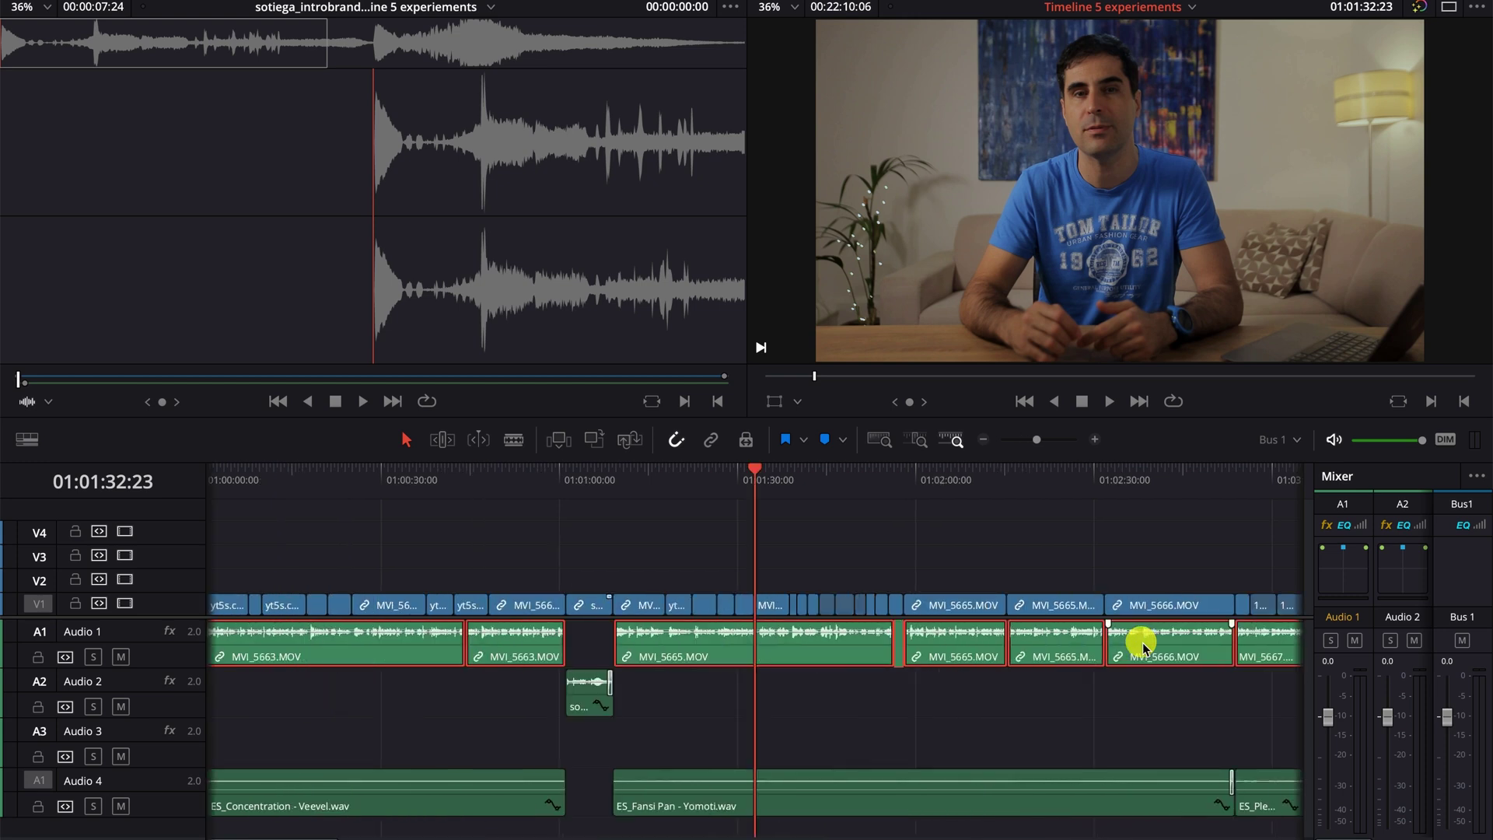
key("ctrl+equal")
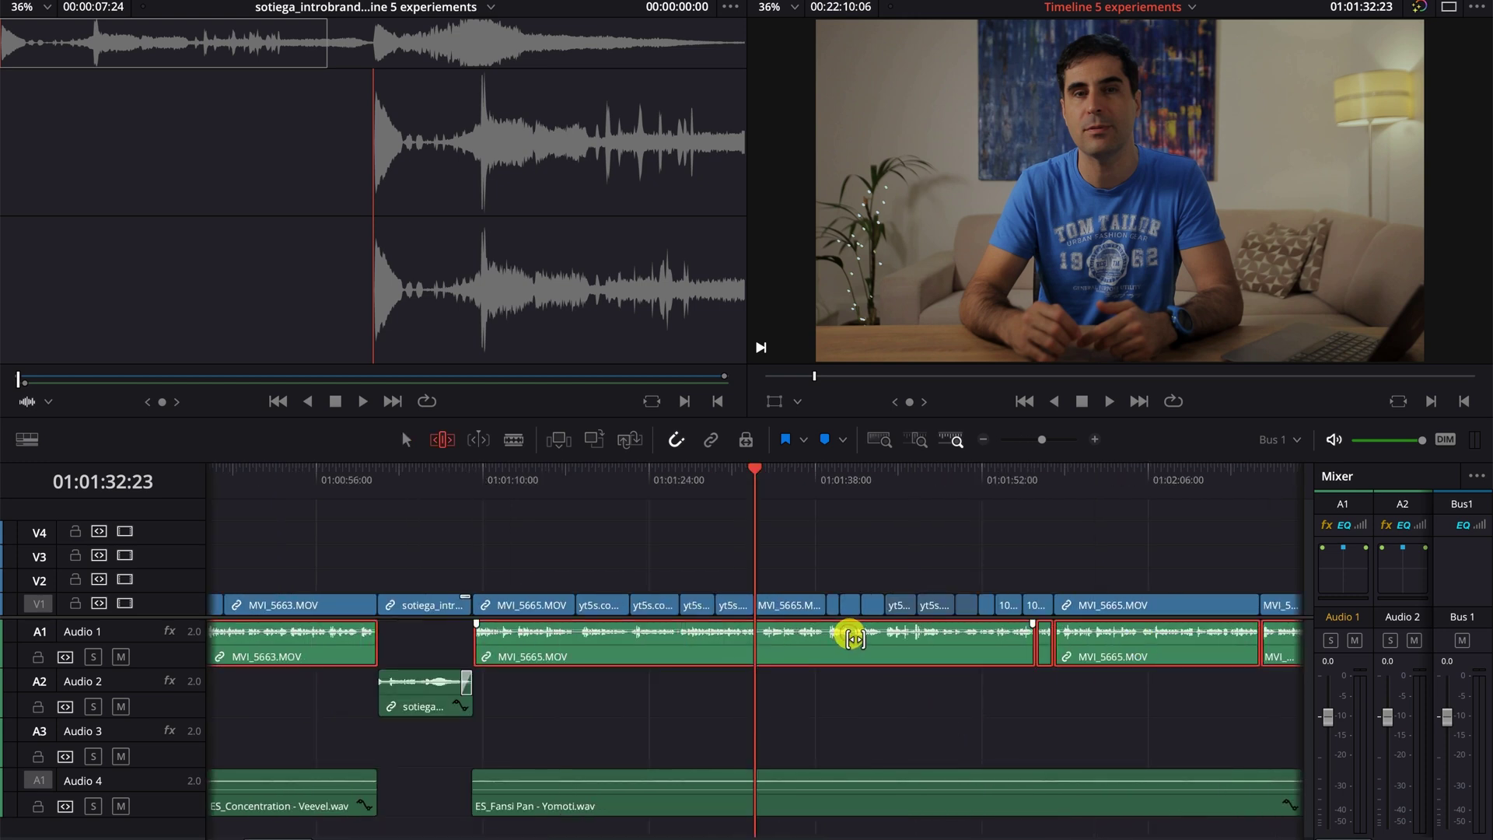
key("period")
key("period")
key("space")
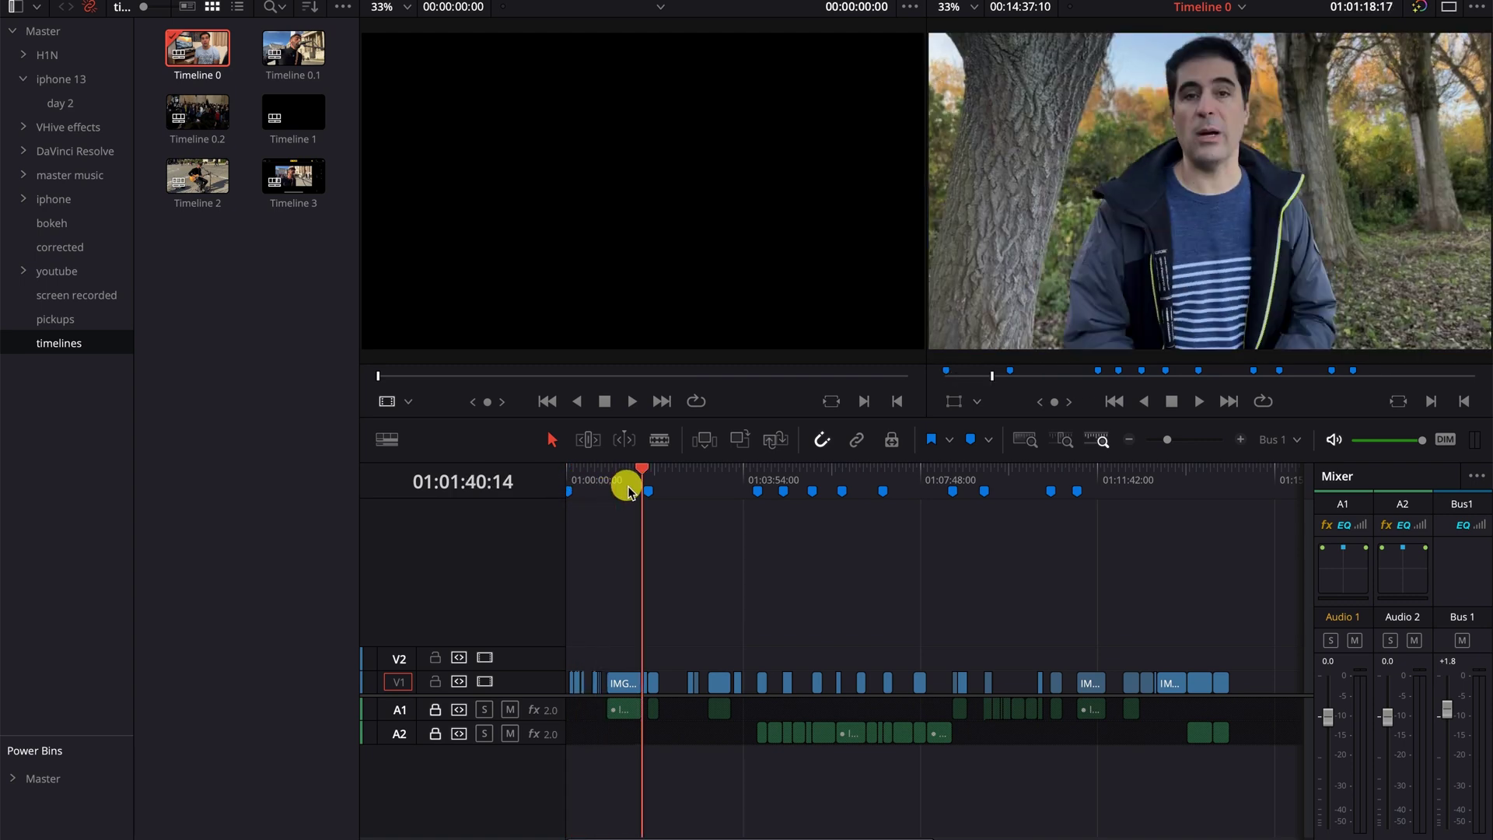
Step: Scrub through Timeline 0, then switch to Timeline 0.1 and scrub it
left_click(707, 491)
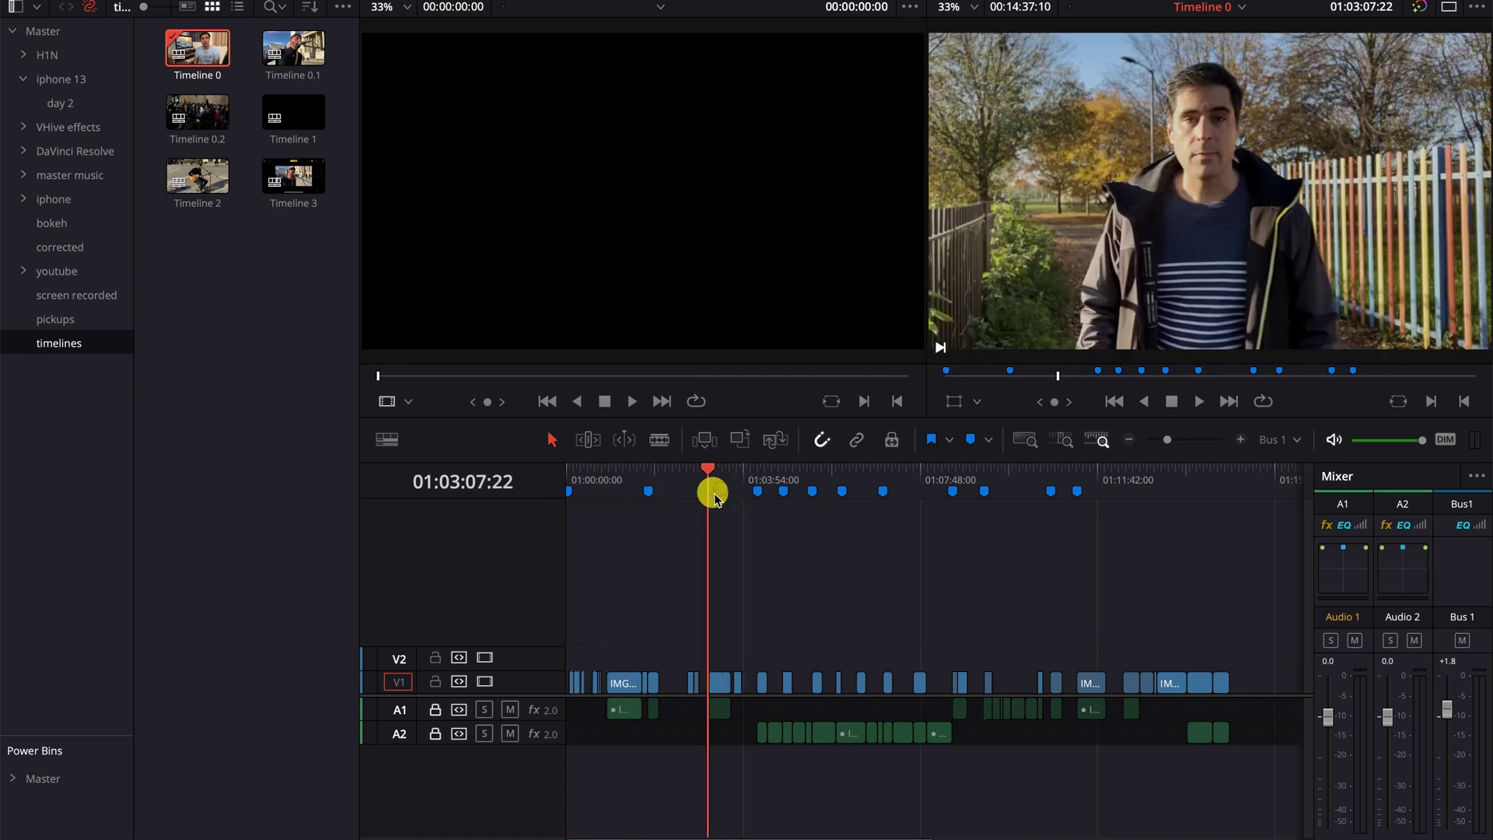
left_click_drag(1081, 488, 1183, 479)
double_click(293, 49)
left_click_drag(569, 479, 675, 466)
Step: Open and scrub Timeline 0.2, then select the V2 clips near the playhead
left_click(205, 116)
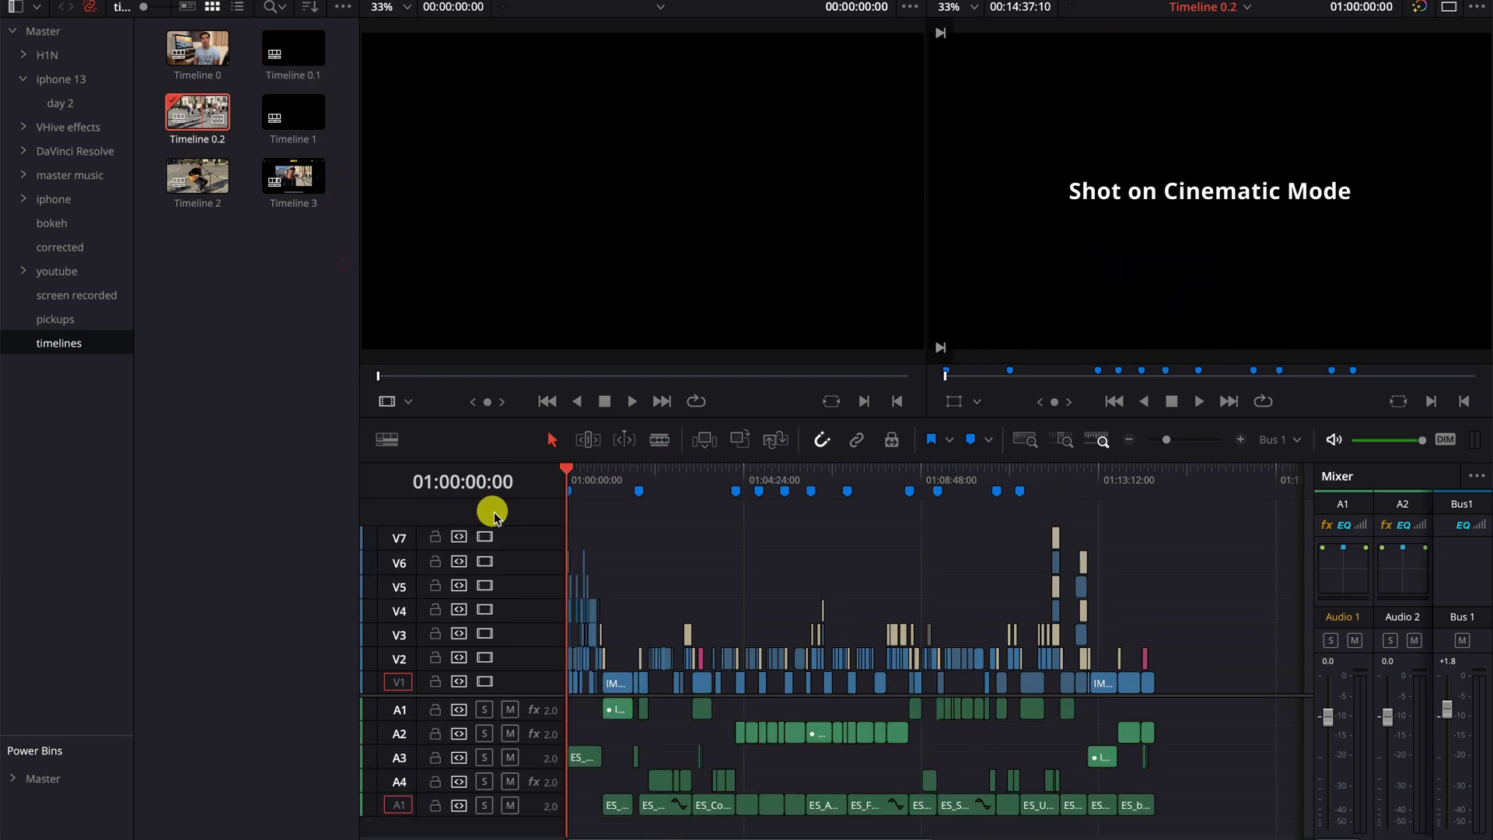
left_click_drag(572, 480, 643, 478)
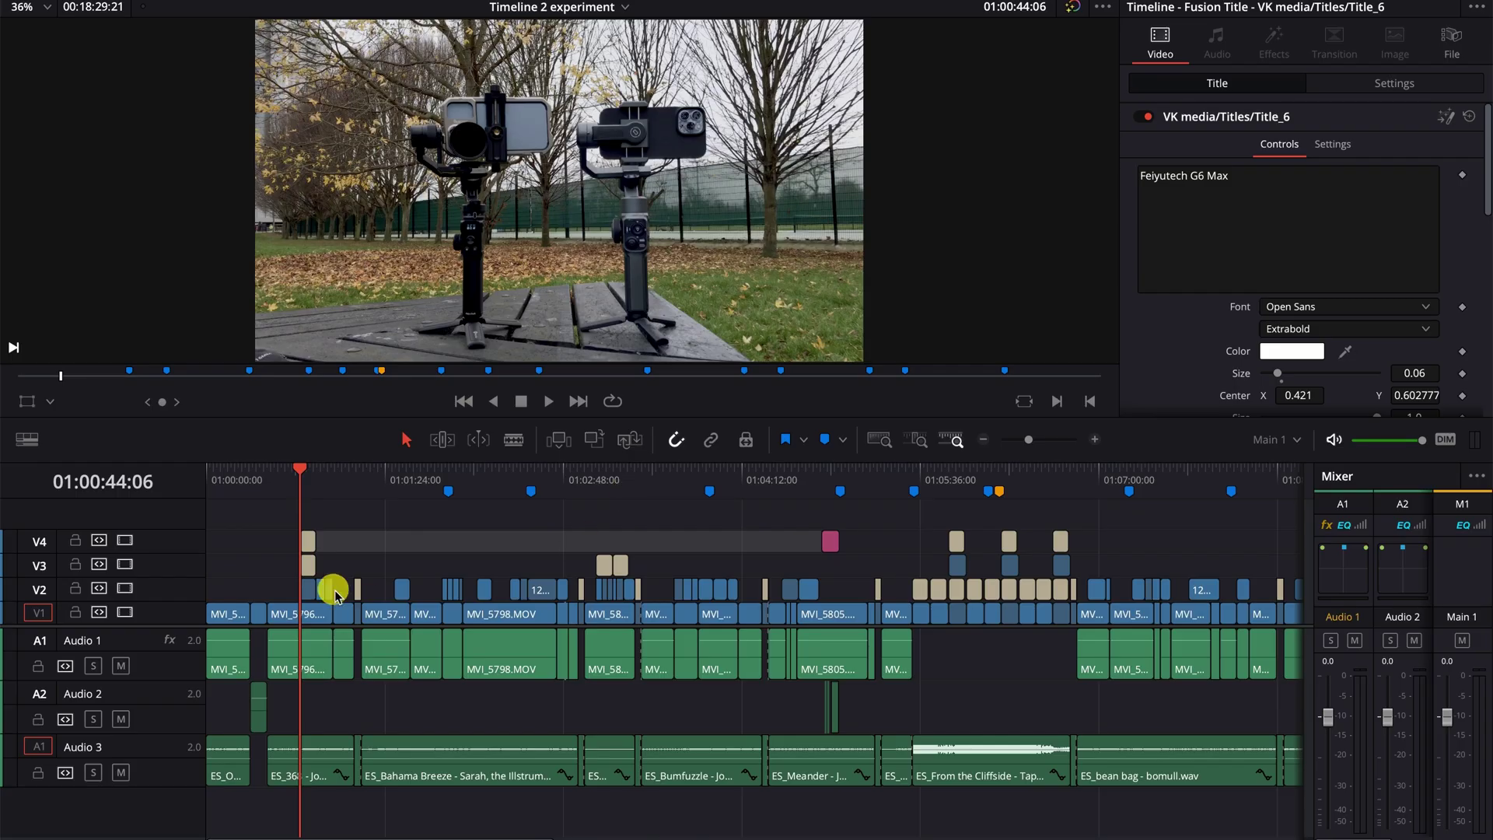
left_click(333, 594)
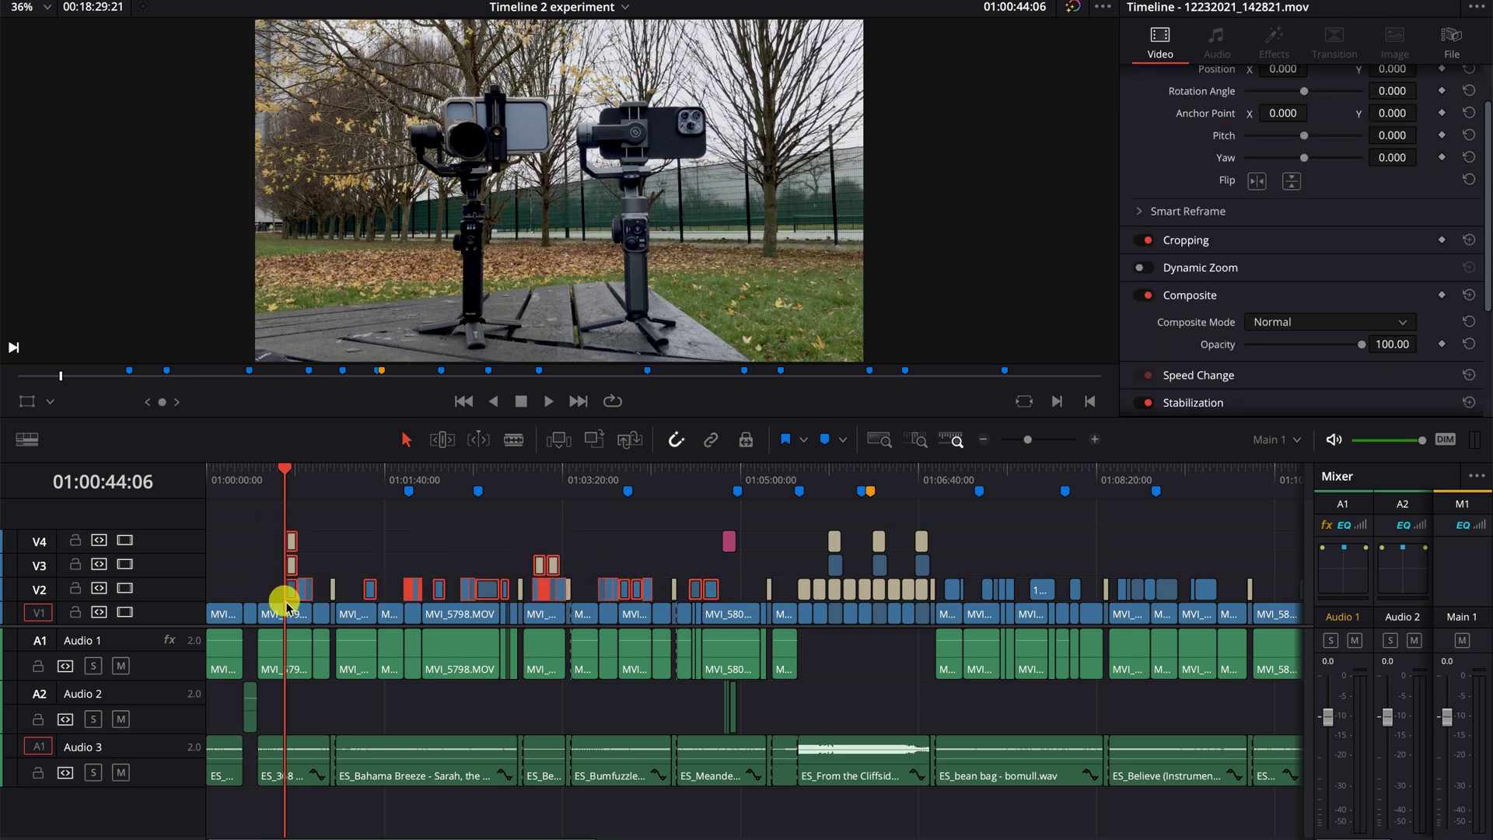
Step: Jump the playhead back and forth between the edit's shots, then switch to the Color page
left_click_drag(853, 481, 946, 481)
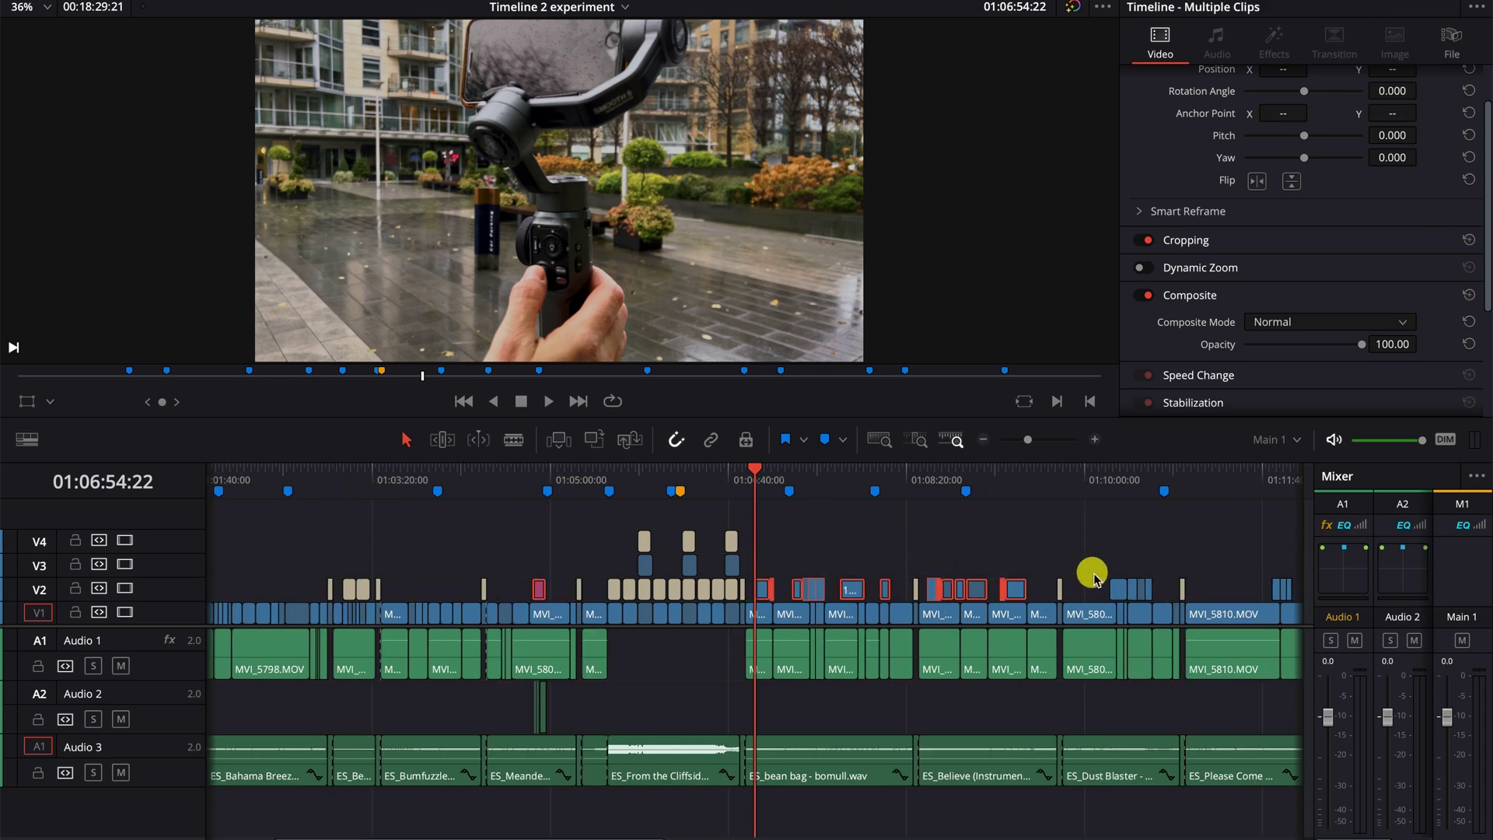
left_click(1260, 486)
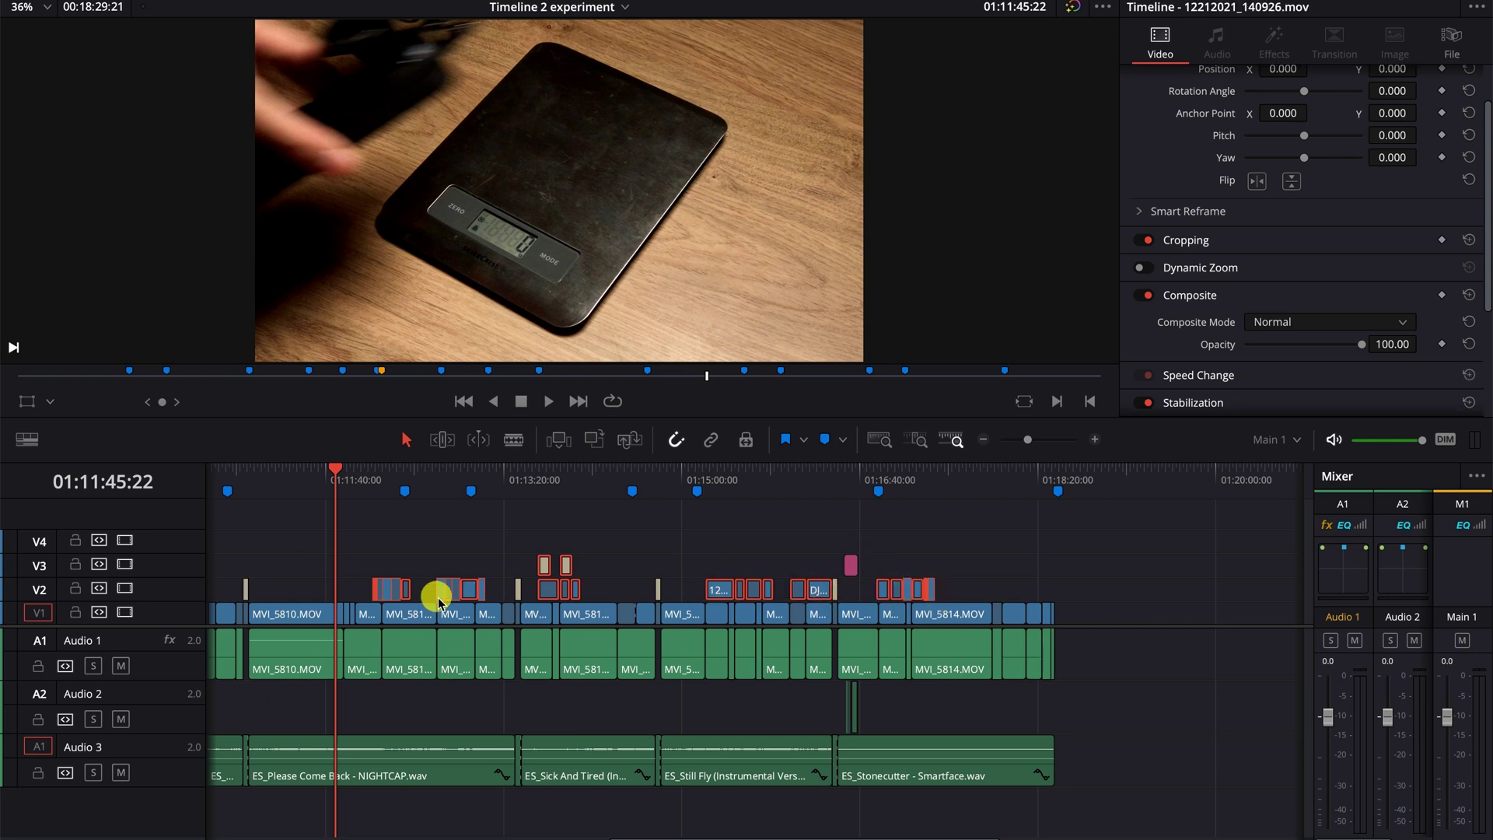
scroll(408, 587, "up", 2)
left_click(828, 576)
left_click(1237, 481)
scroll(1236, 495, "up", 2)
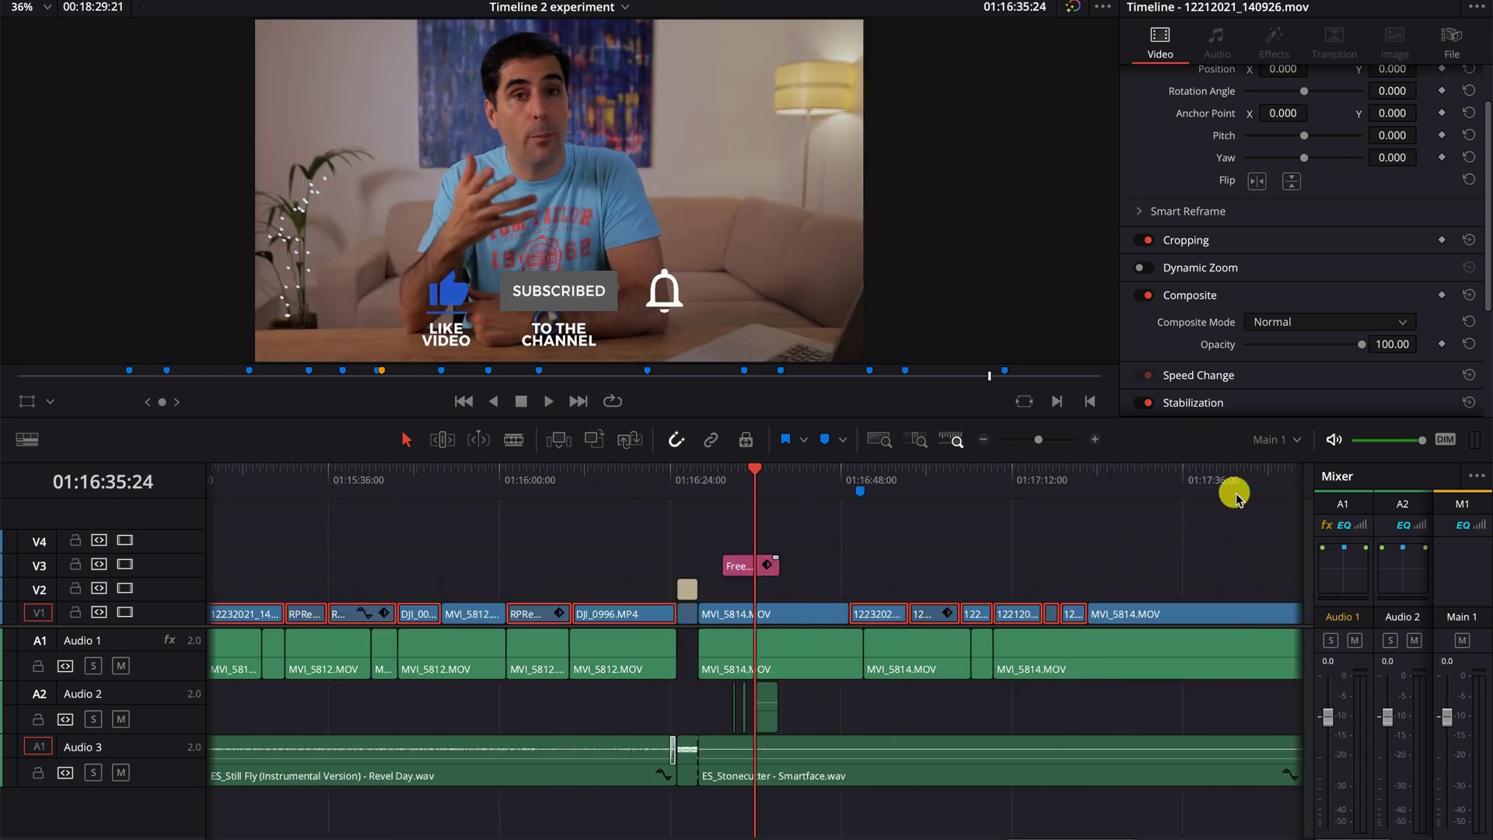
left_click(726, 570)
scroll(726, 571, "up", 2)
scroll(742, 536, "down", 3)
left_click(507, 478)
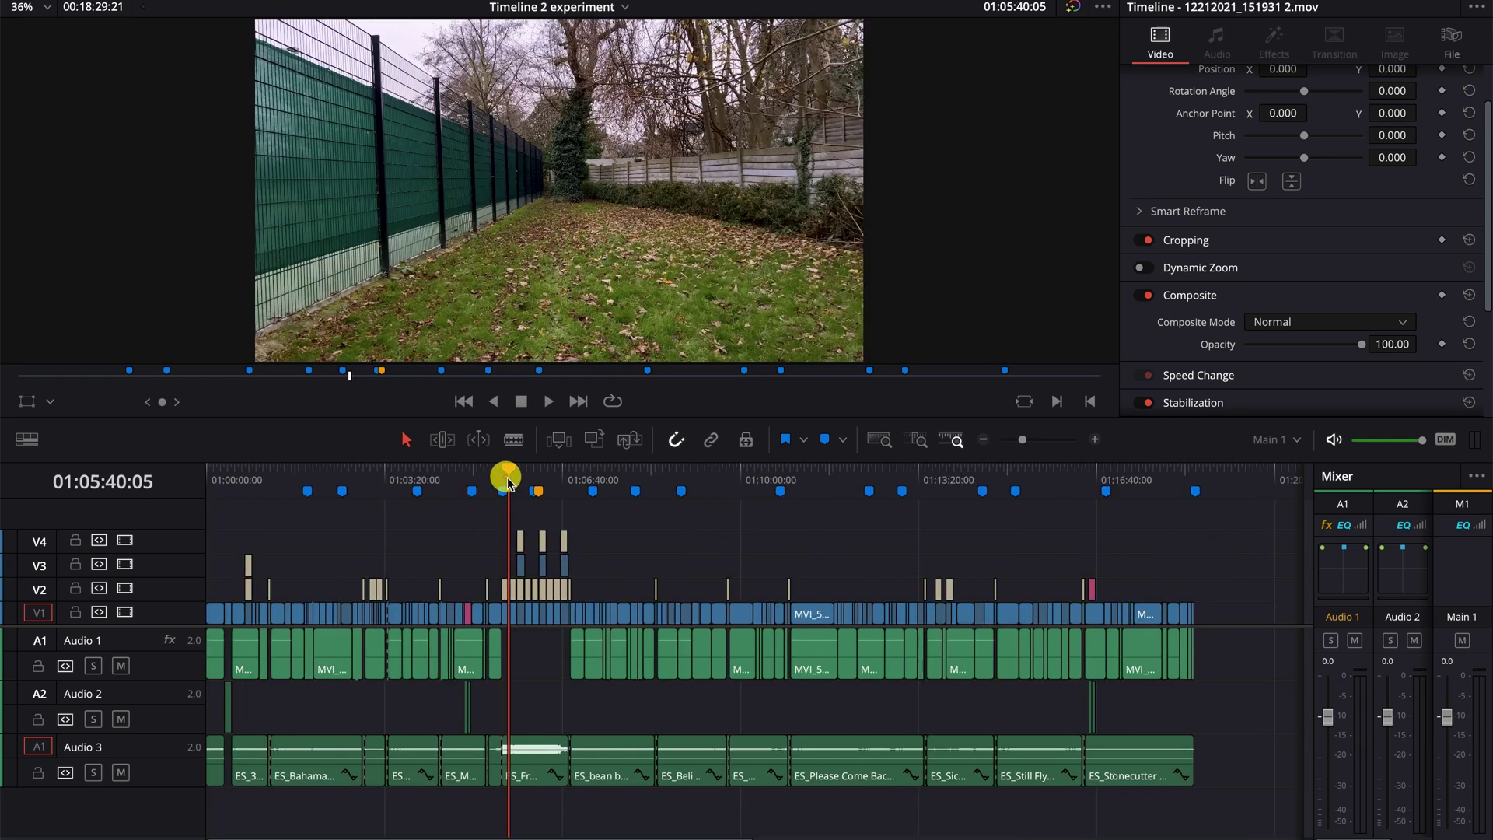
left_click(794, 473)
scroll(793, 472, "up", 2)
scroll(267, 492, "down", 3)
left_click(268, 492)
scroll(266, 491, "up", 2)
scroll(688, 480, "down", 2)
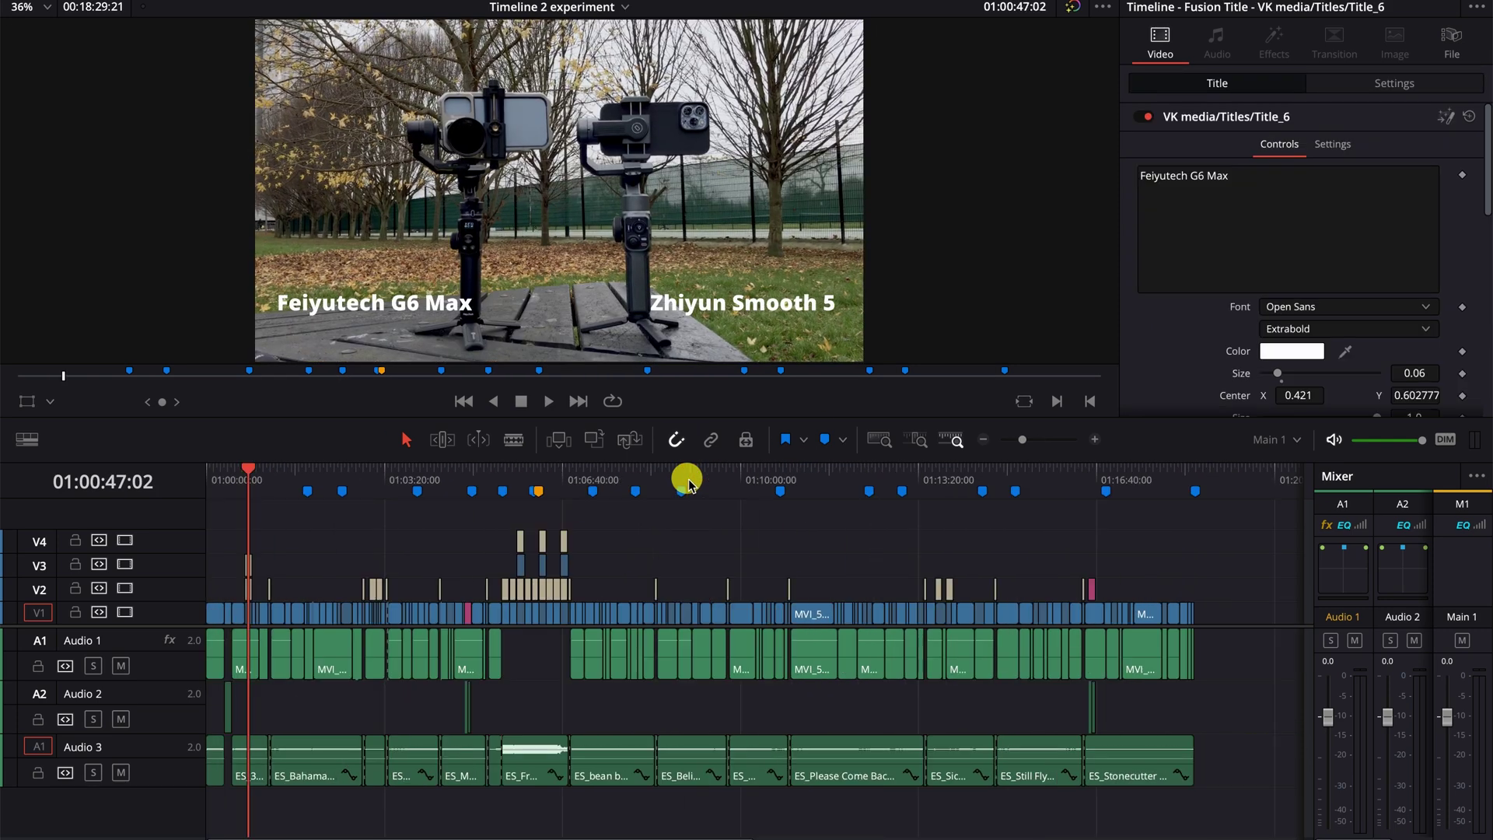
left_click(830, 480)
left_click(827, 773)
key("shift+6")
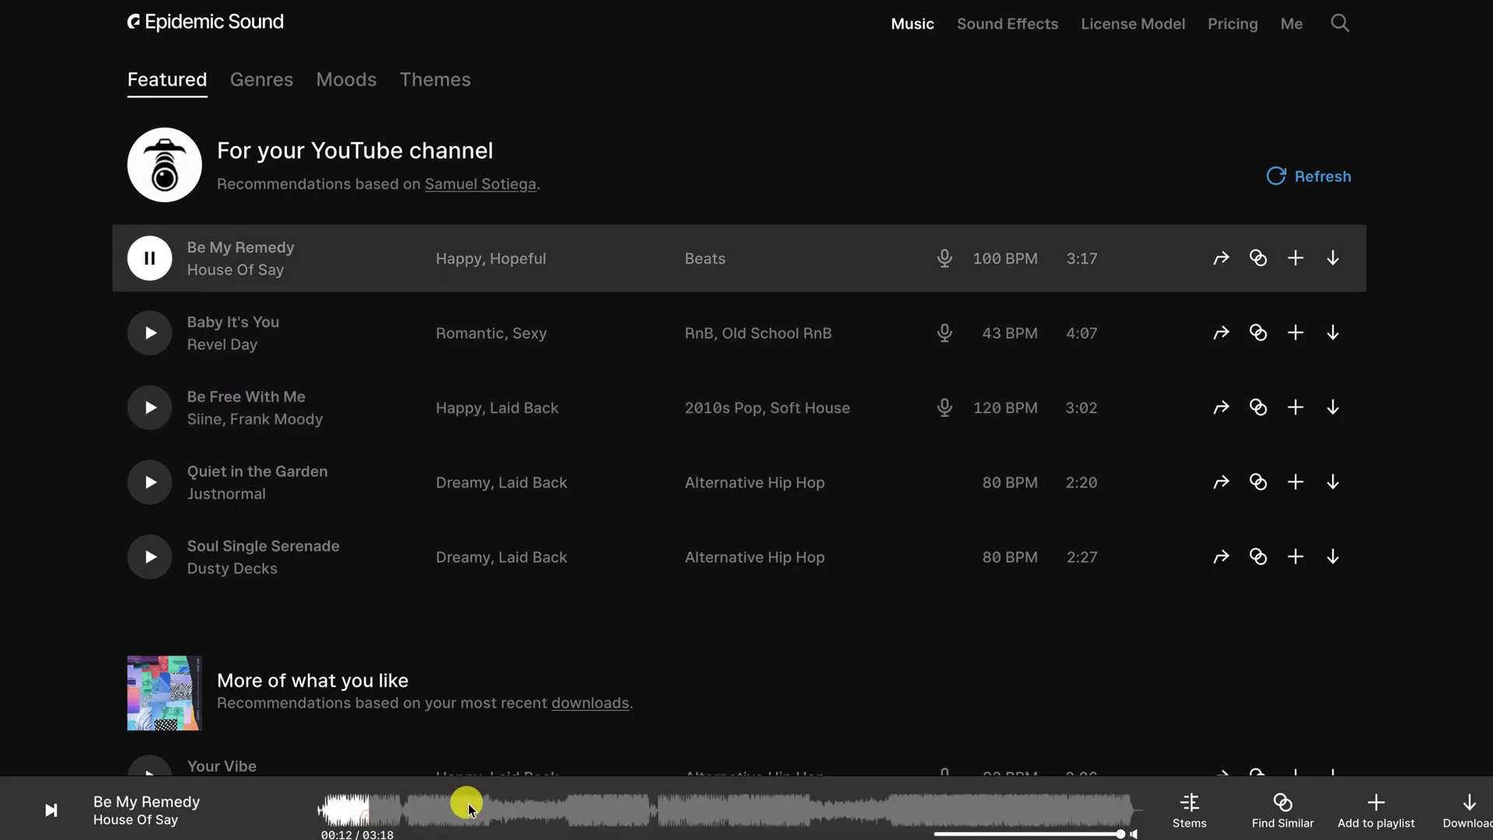
Step: Preview Be Free With Me and download its full mix
left_click(151, 333)
left_click(150, 407)
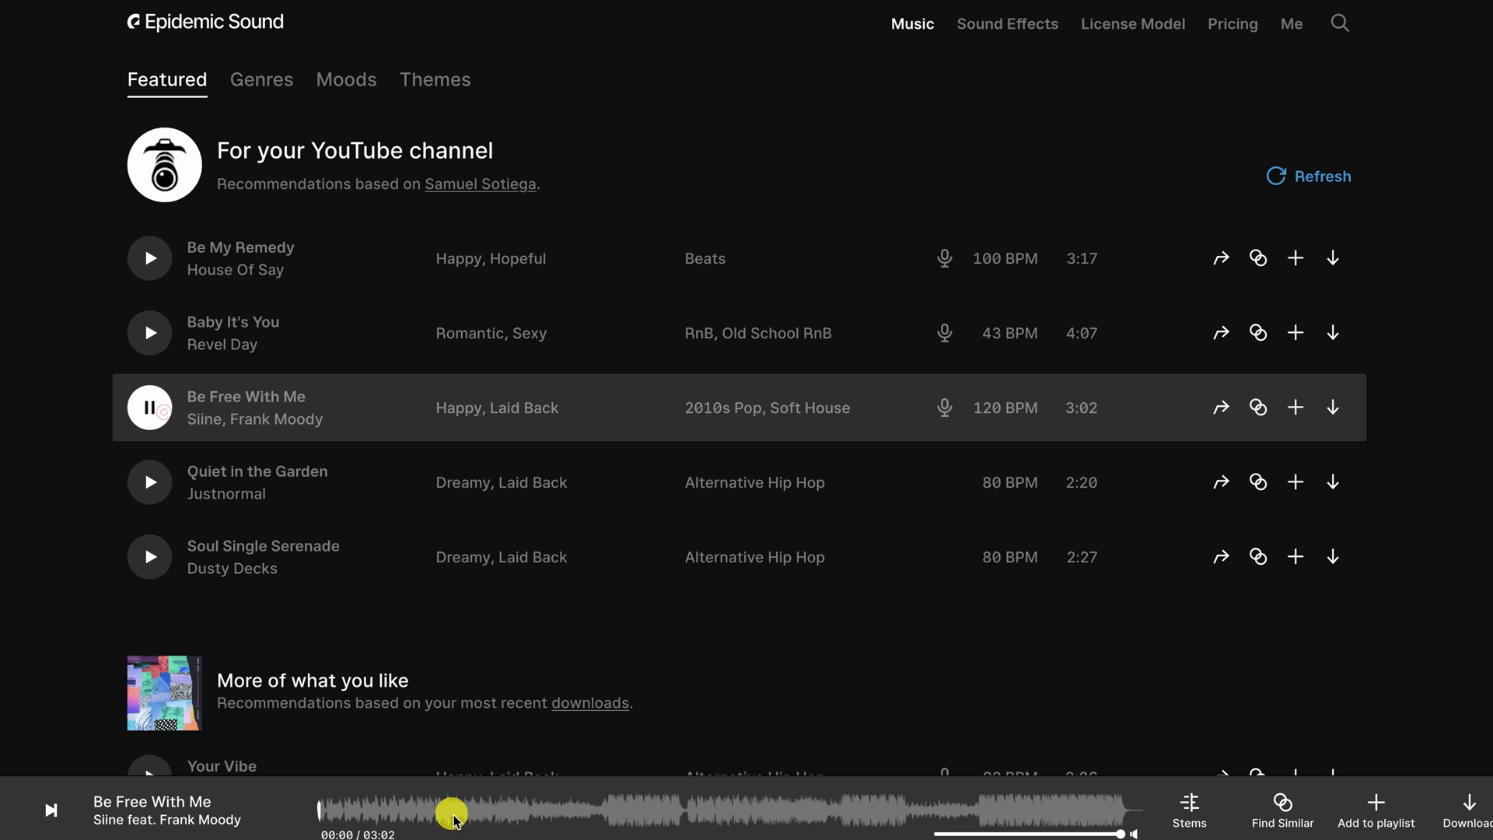
left_click(1331, 408)
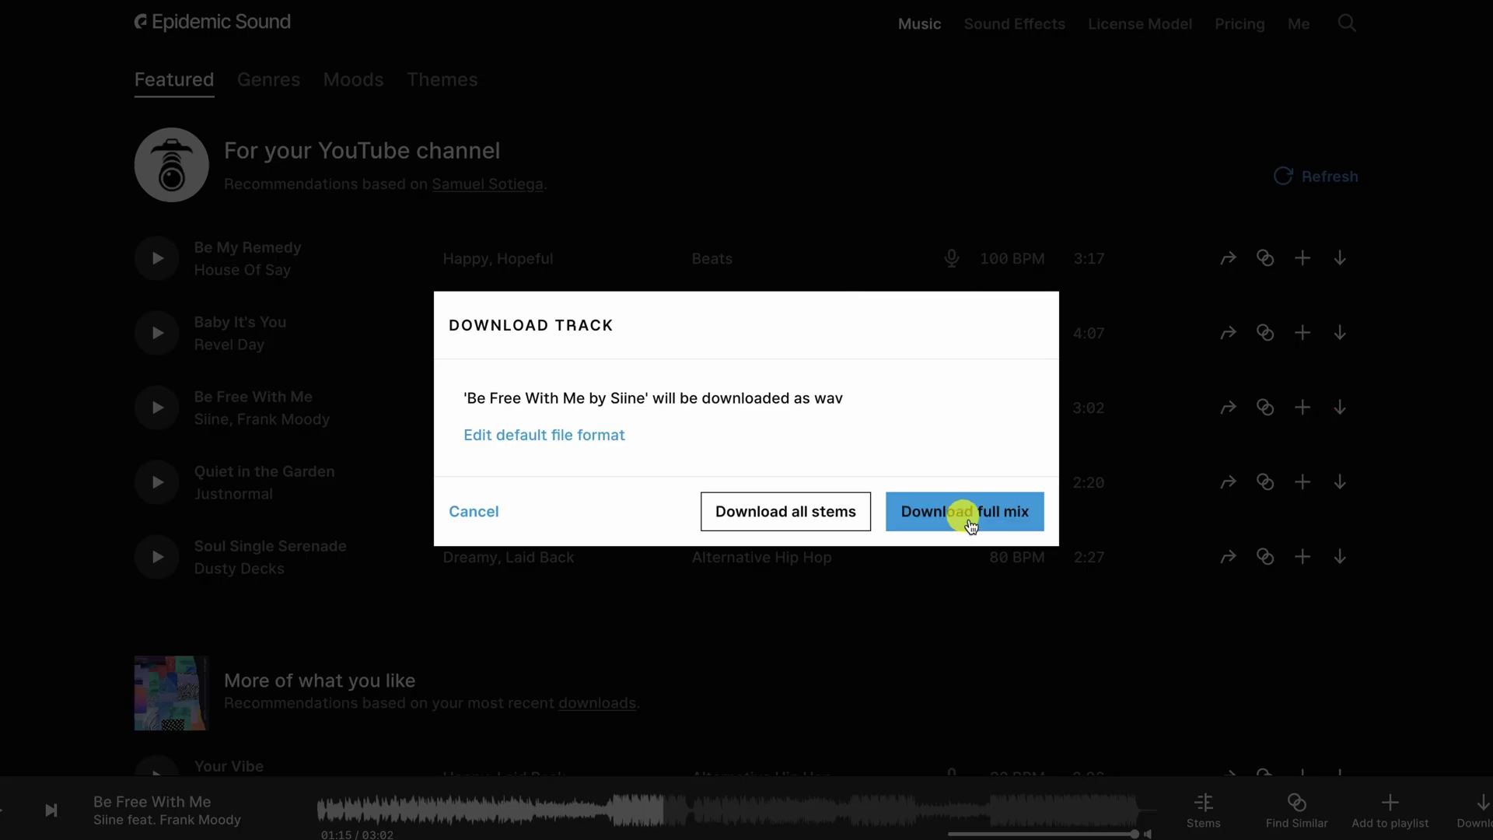
Step: Preview similar tracks: Celestial Bodies, I Wanna Stay Here With You, What You Do To Me
left_click(963, 511)
left_click(1258, 407)
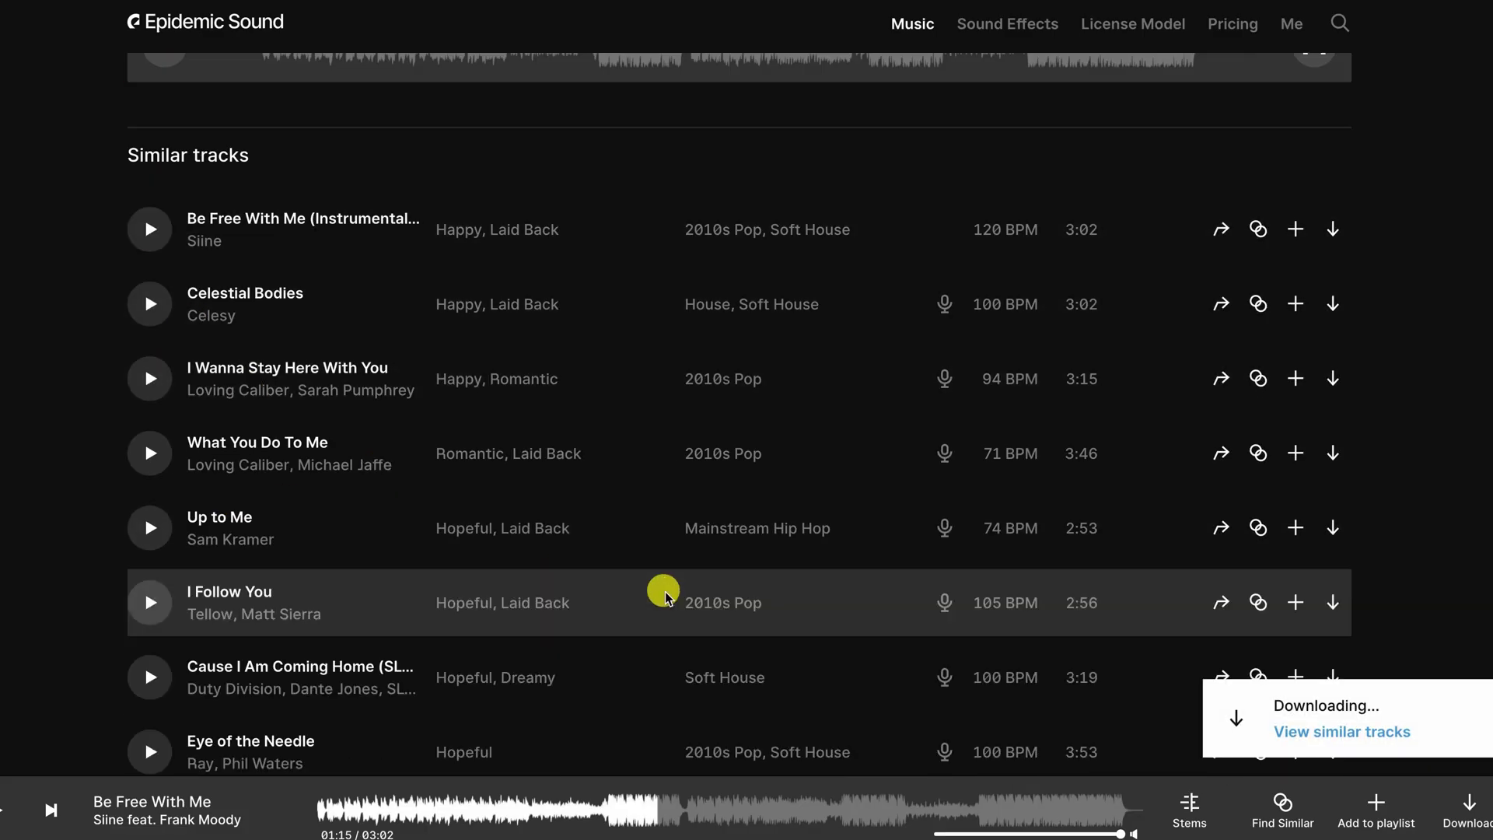
left_click(484, 811)
left_click(150, 379)
left_click(417, 805)
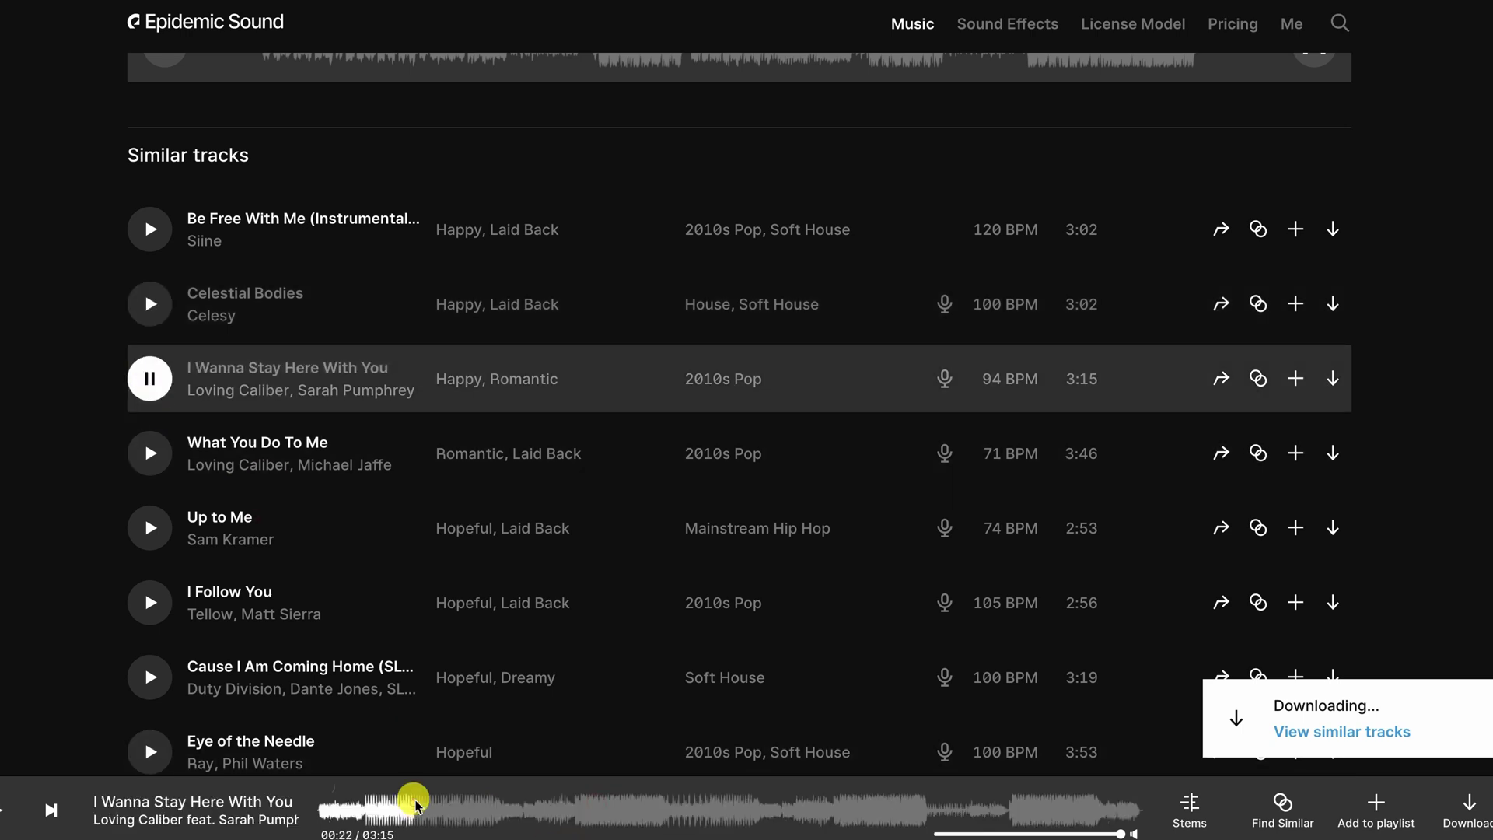
left_click(150, 453)
left_click(461, 812)
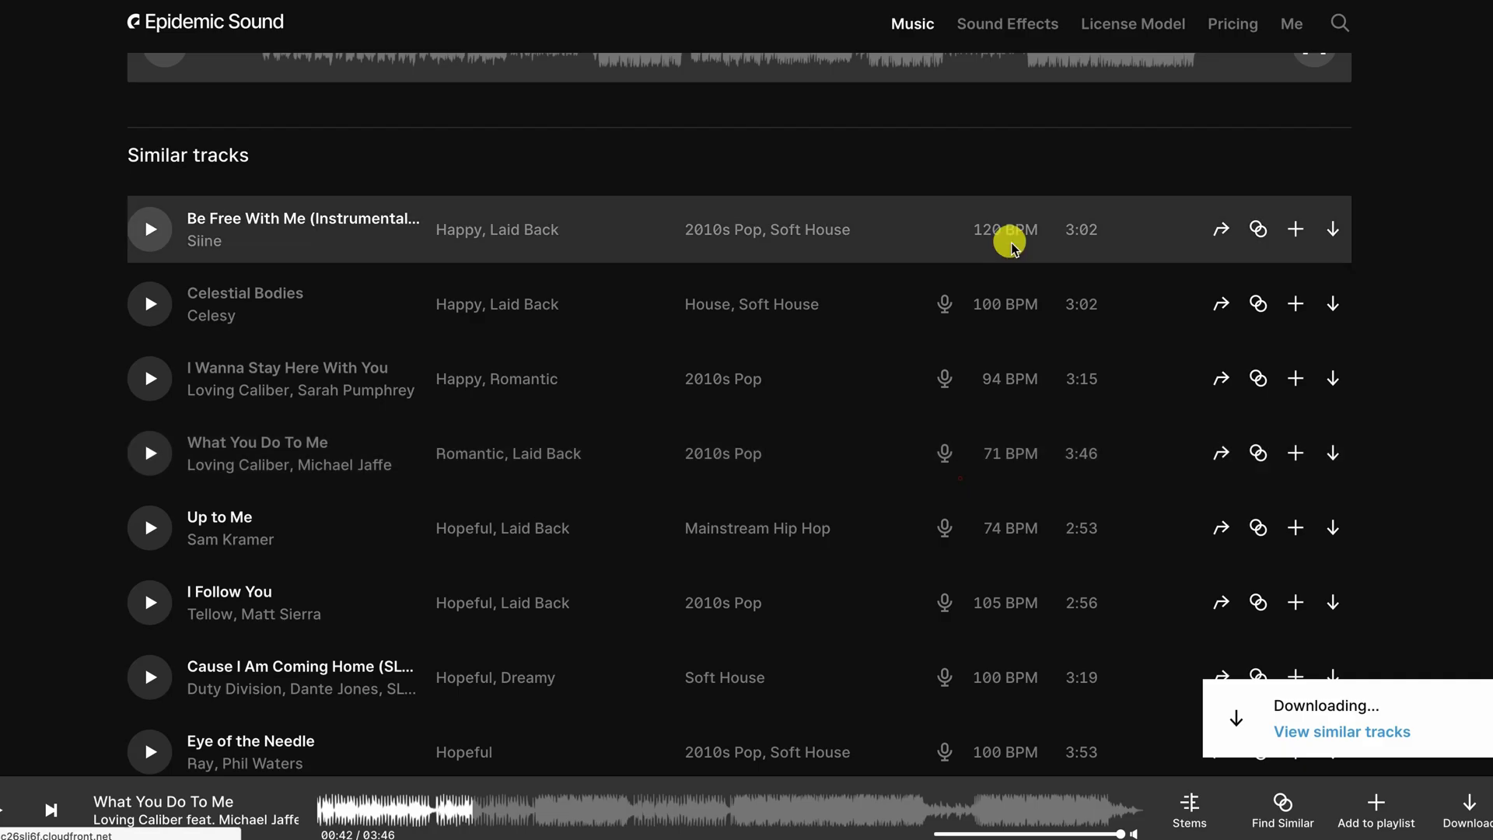
Step: Preview Whips sound effects, including Whip Whoosh Swoosh 4, Swoosh 5 and Whip Whoosh 4
left_click(1007, 25)
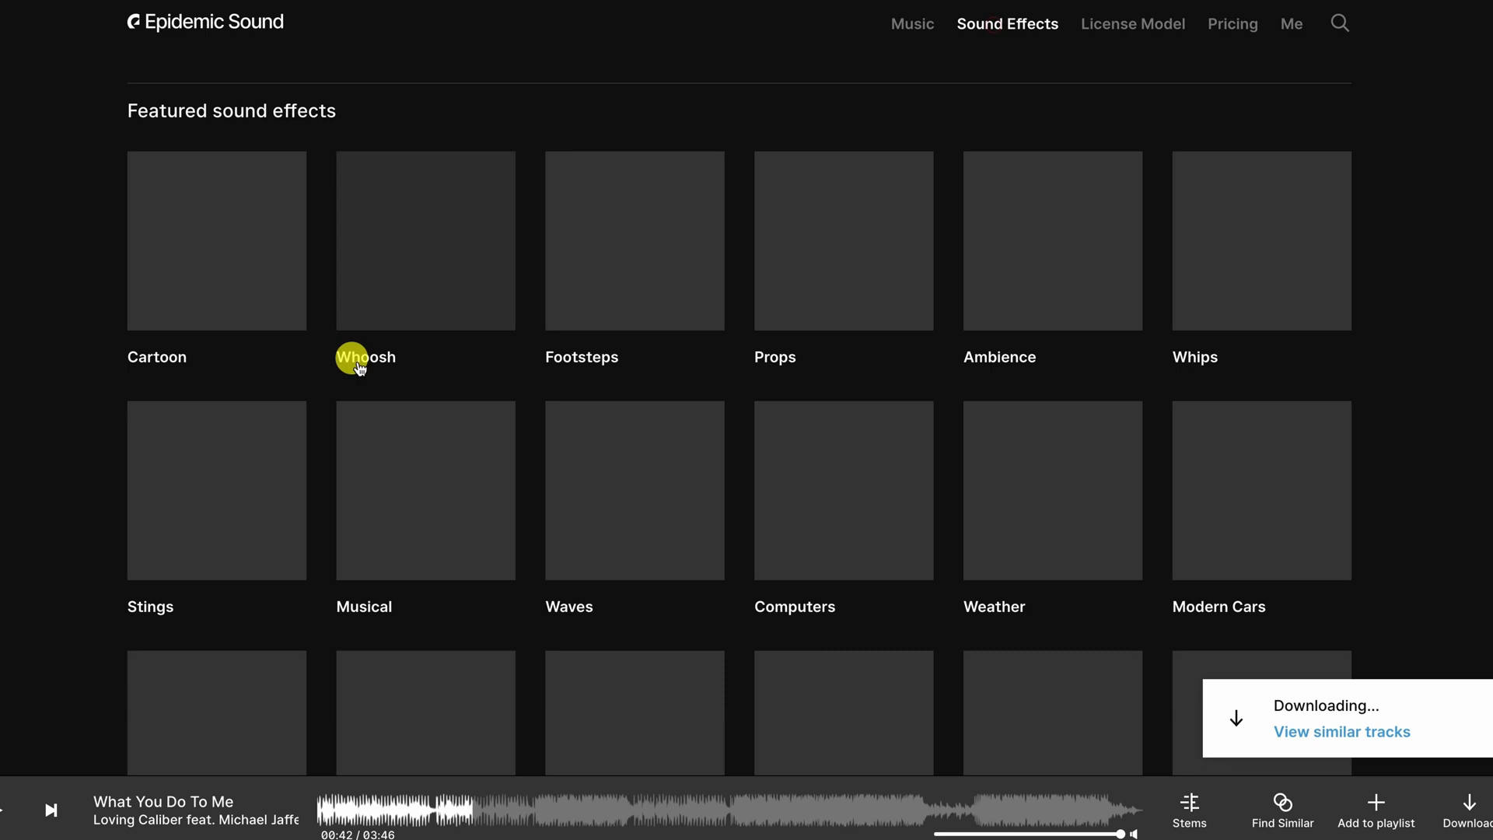
left_click(1247, 281)
left_click(184, 611)
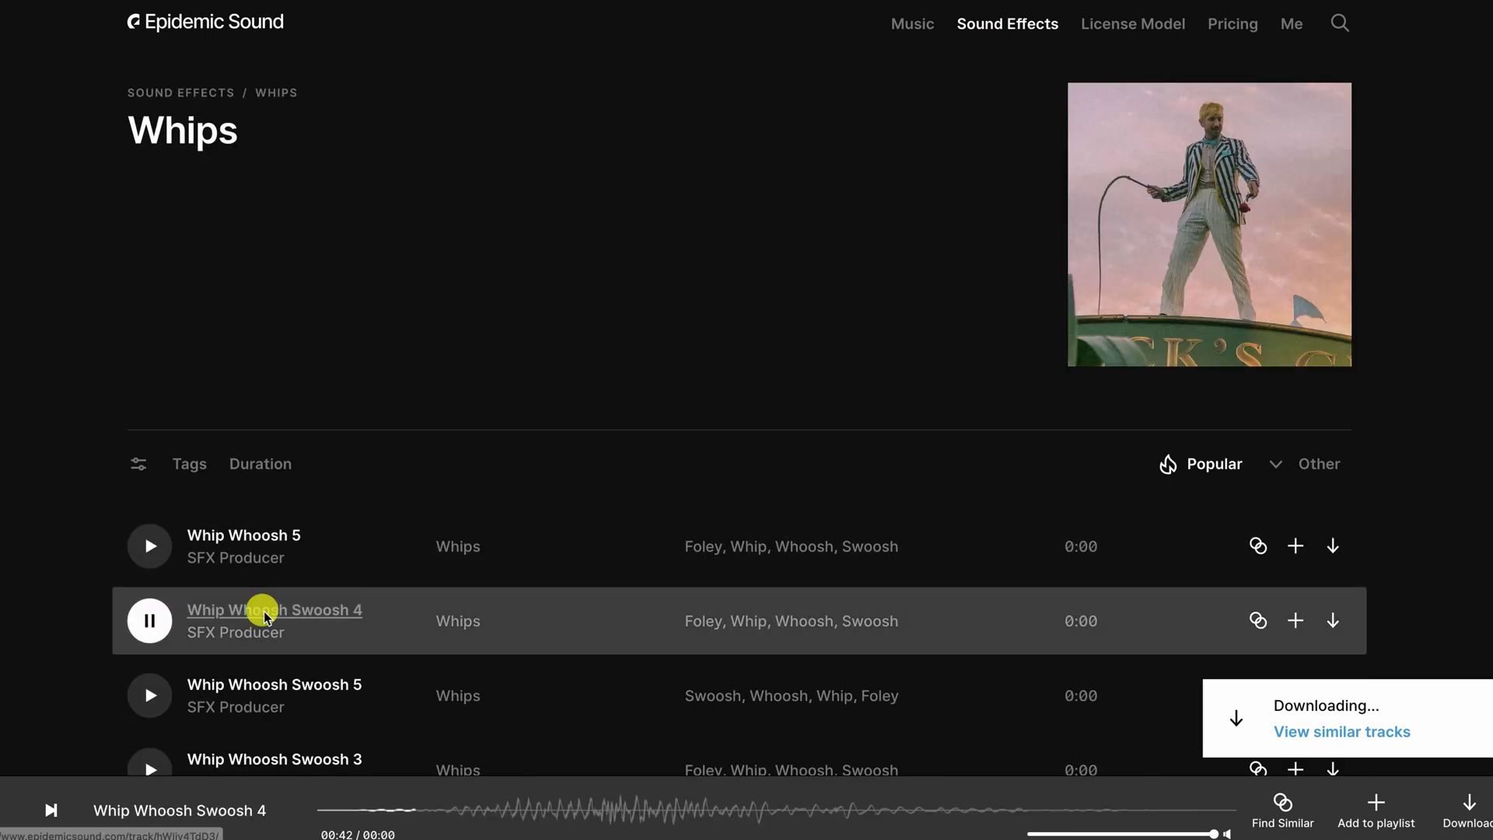
scroll(209, 654, "down", 1)
left_click(233, 686)
scroll(211, 695, "down", 1)
left_click(157, 704)
scroll(350, 666, "down", 3)
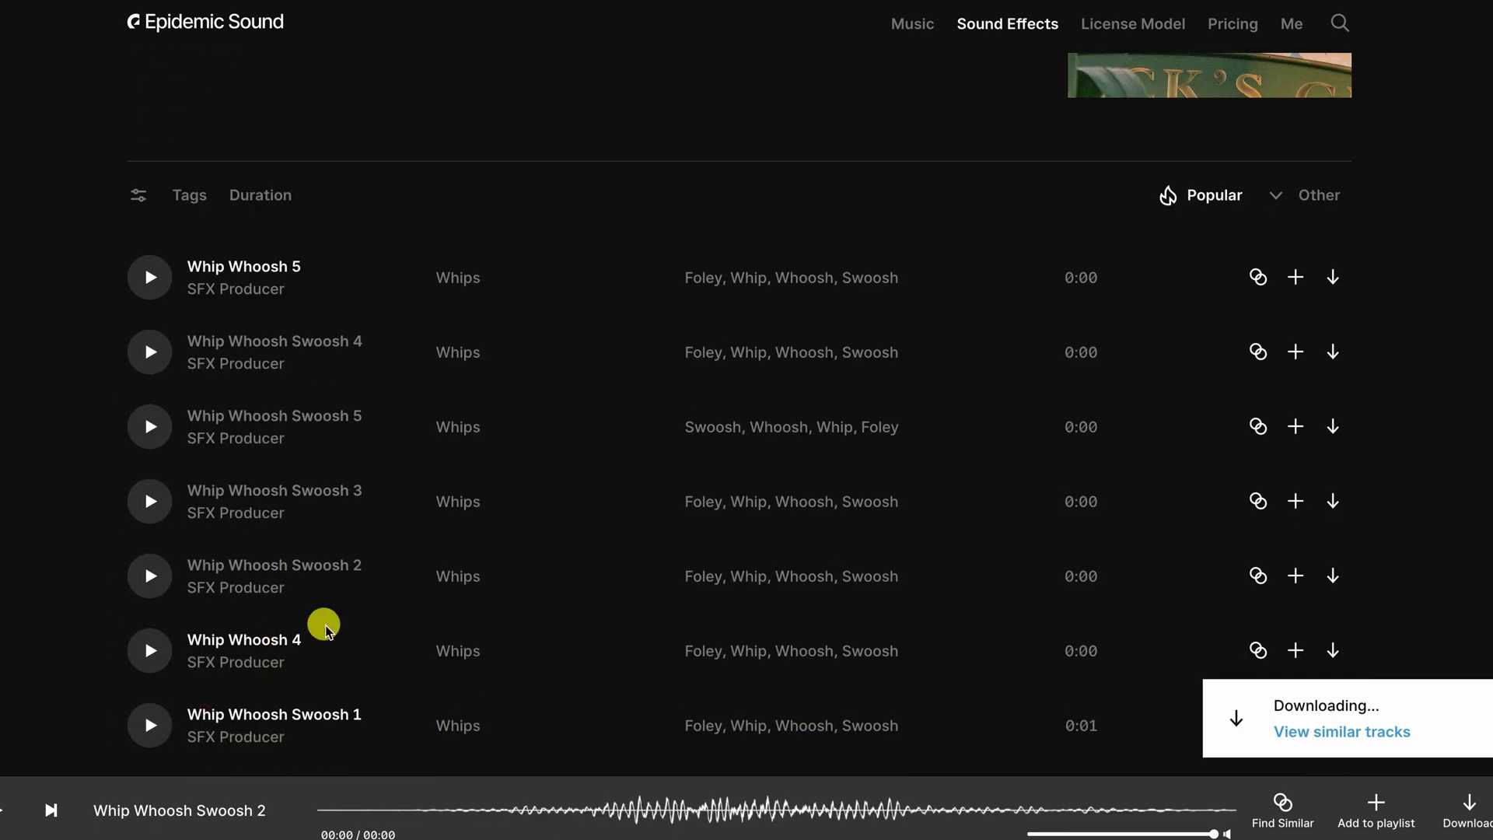
left_click(993, 510)
left_click(164, 644)
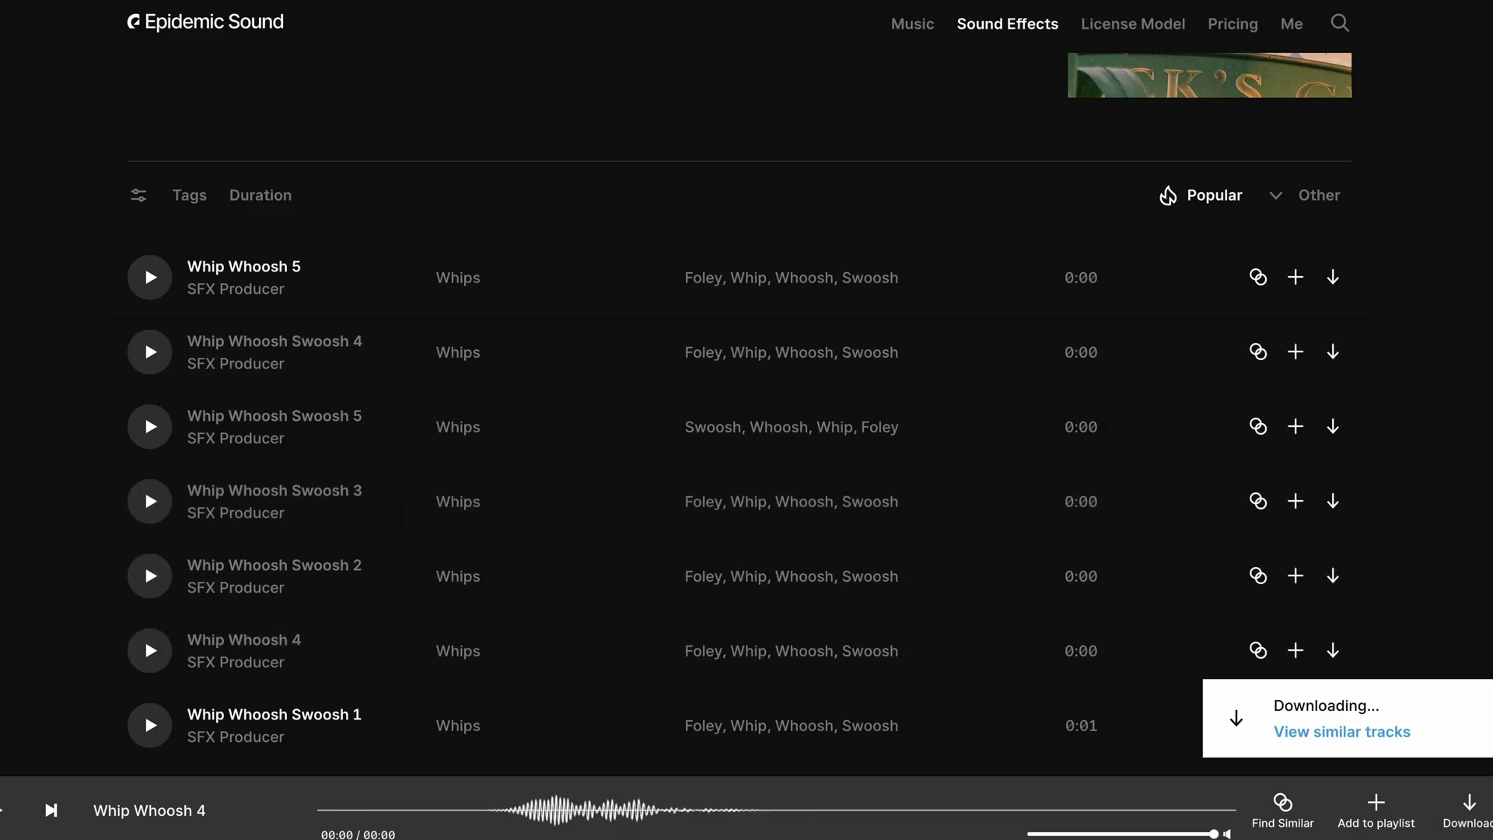
Step: Play Riser To LFE 1 from the Stings sound-effects category
key("alt+Left")
scroll(545, 541, "down", 2)
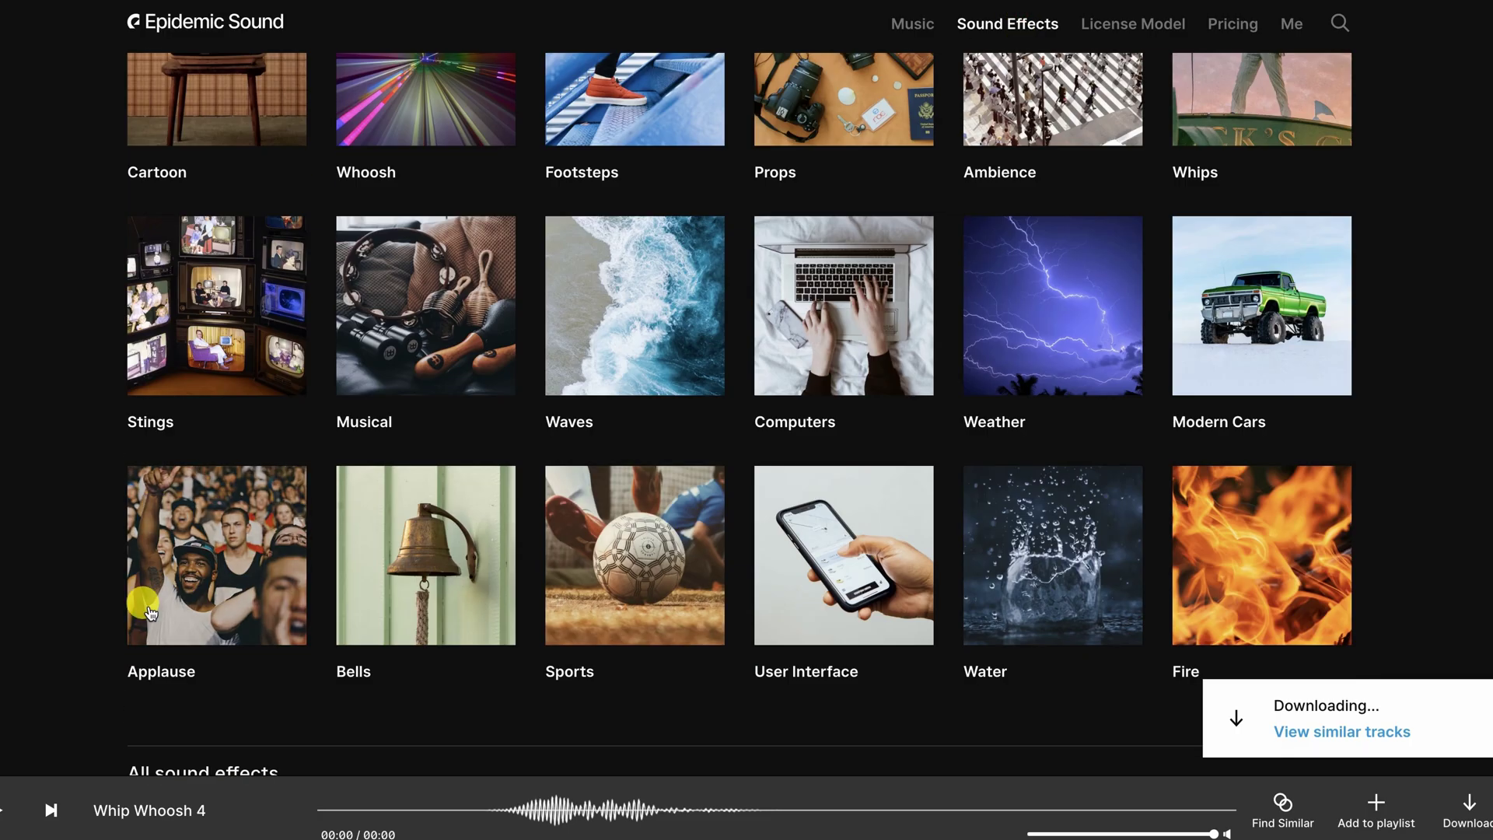
left_click(177, 340)
left_click(151, 620)
left_click(689, 810)
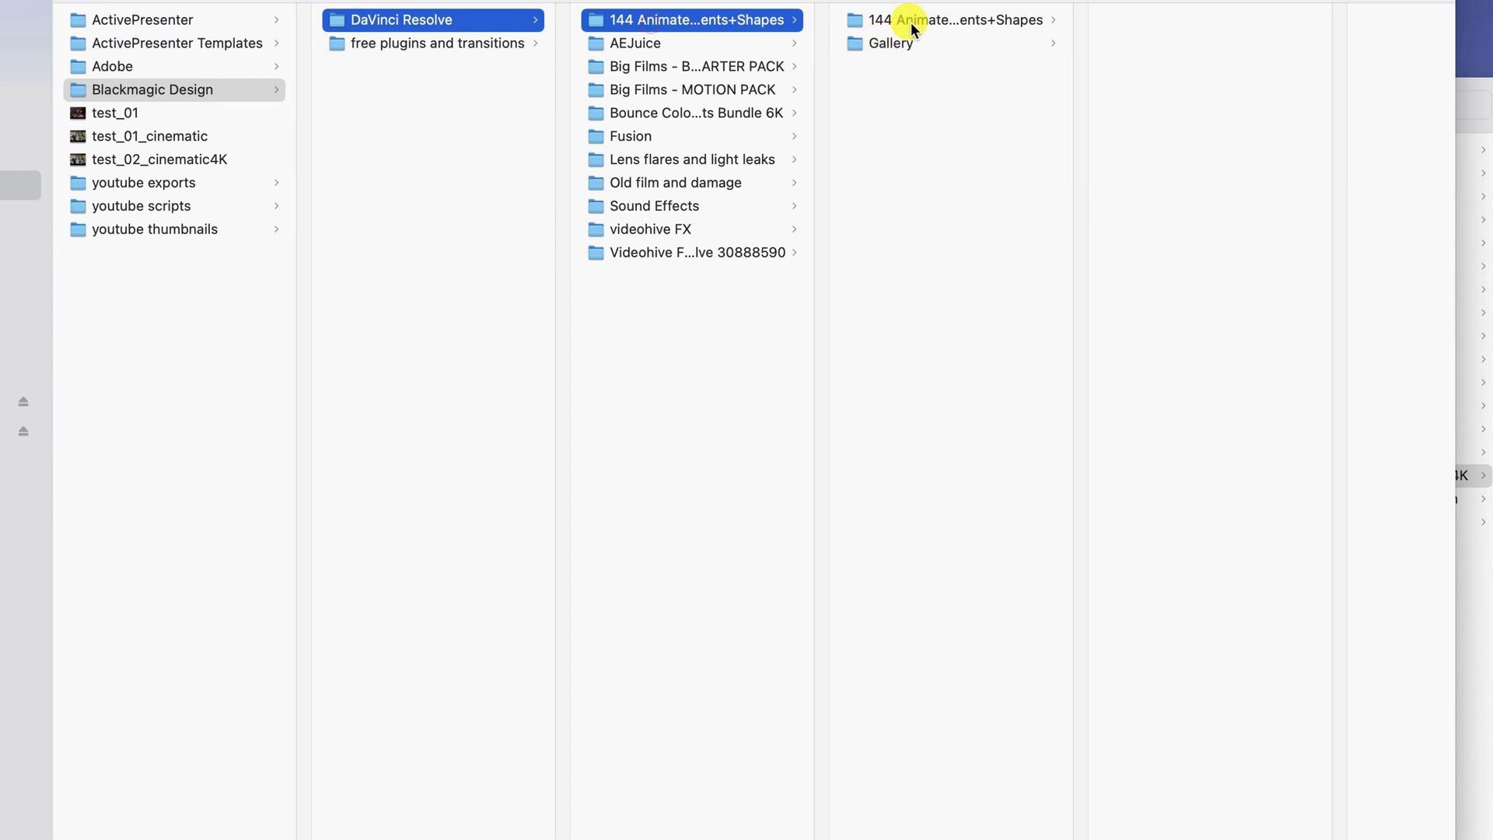
Step: Quick Look Light Leak 05.mp4 in the AEJuice Light Leaks folder
left_click(911, 22)
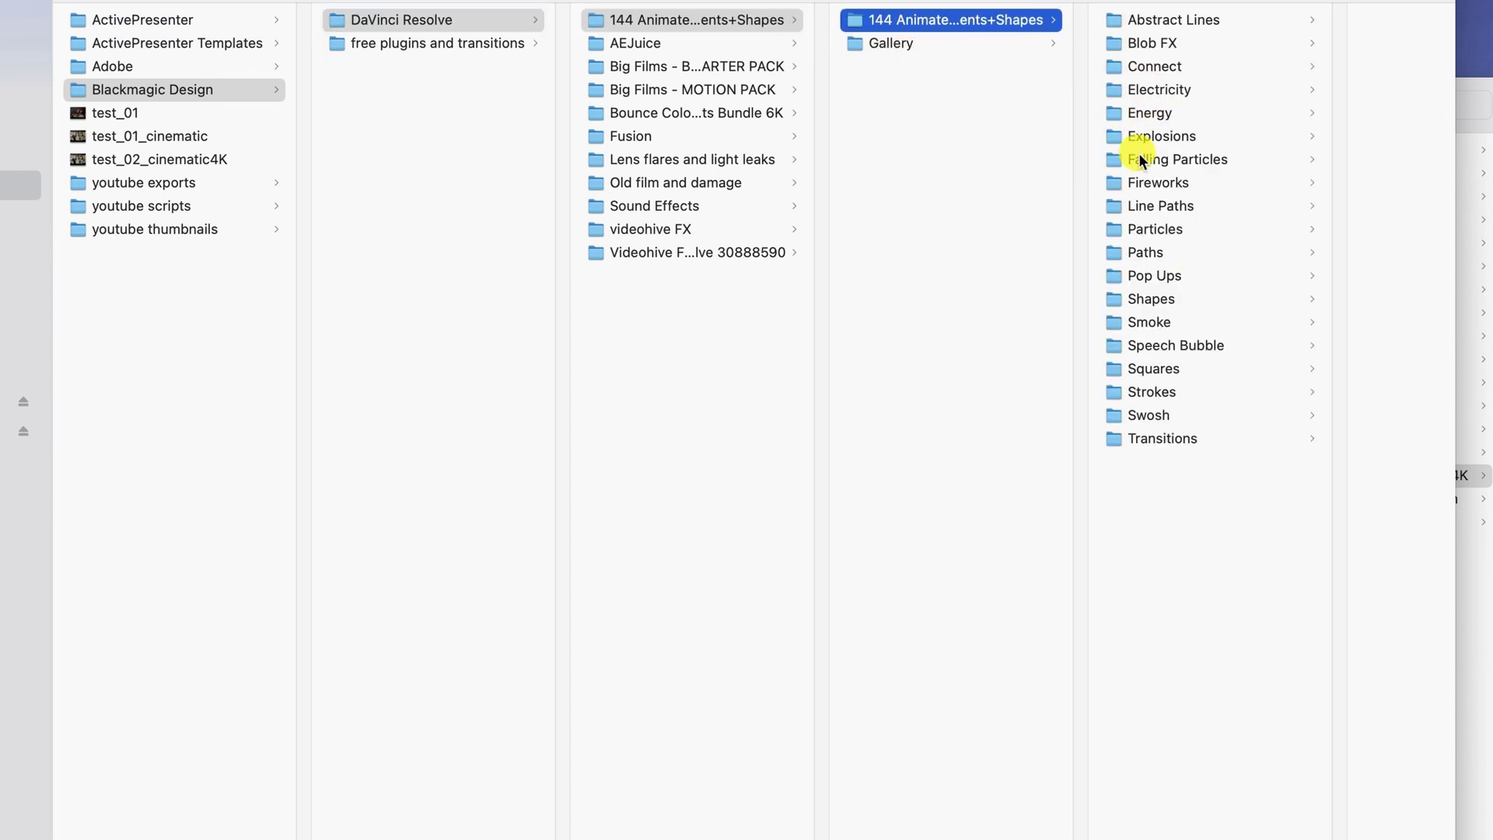
left_click(712, 50)
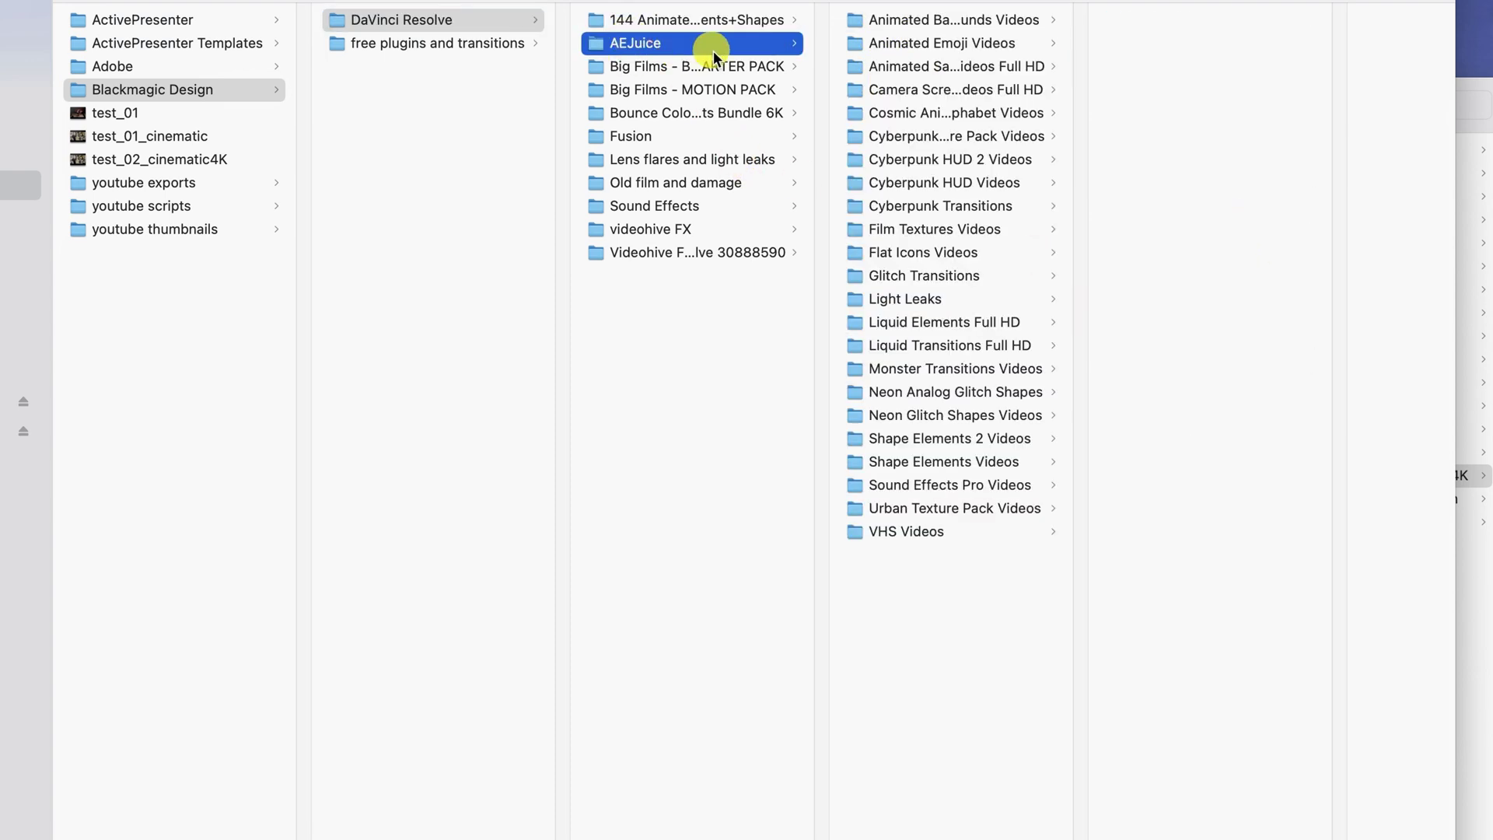
left_click(914, 302)
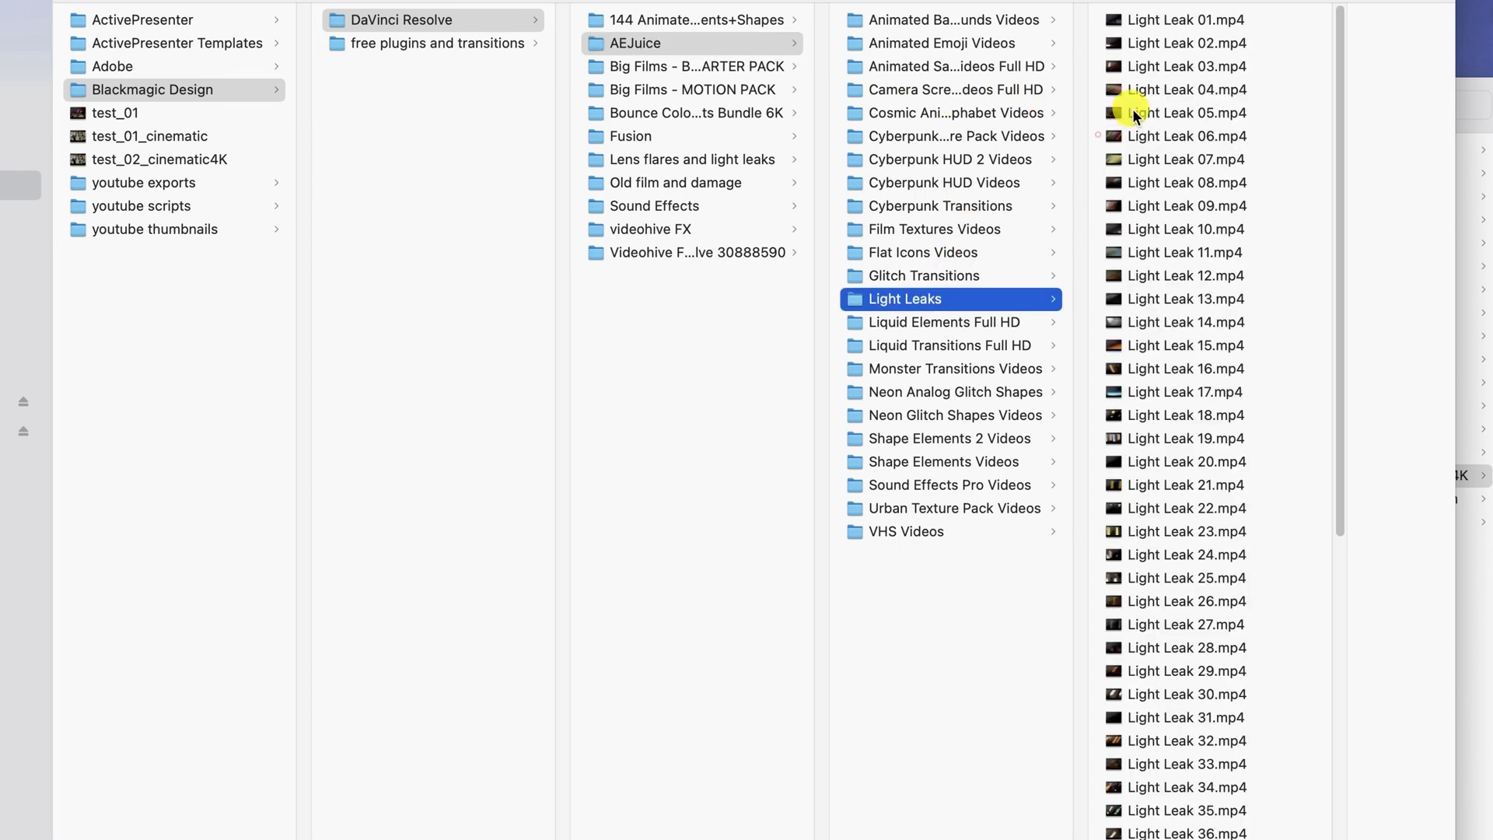
left_click(1133, 109)
key("space")
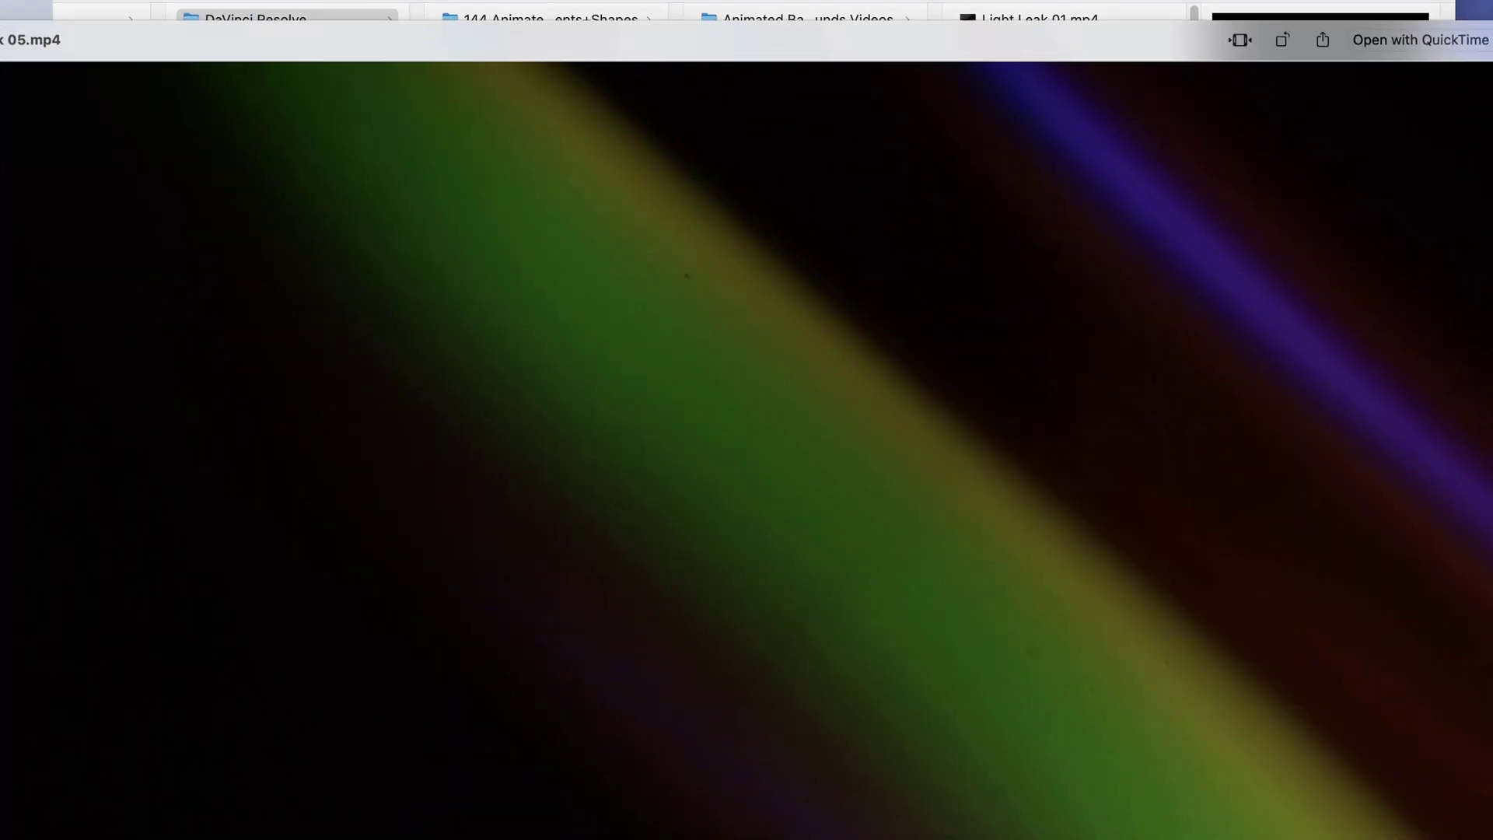
key("Down")
key("Down")
key("Down")
key("space")
Step: Quick Look VHS - Dust Fast.mp4, then open the videohive FX Light Leaks folder
left_click(514, 183)
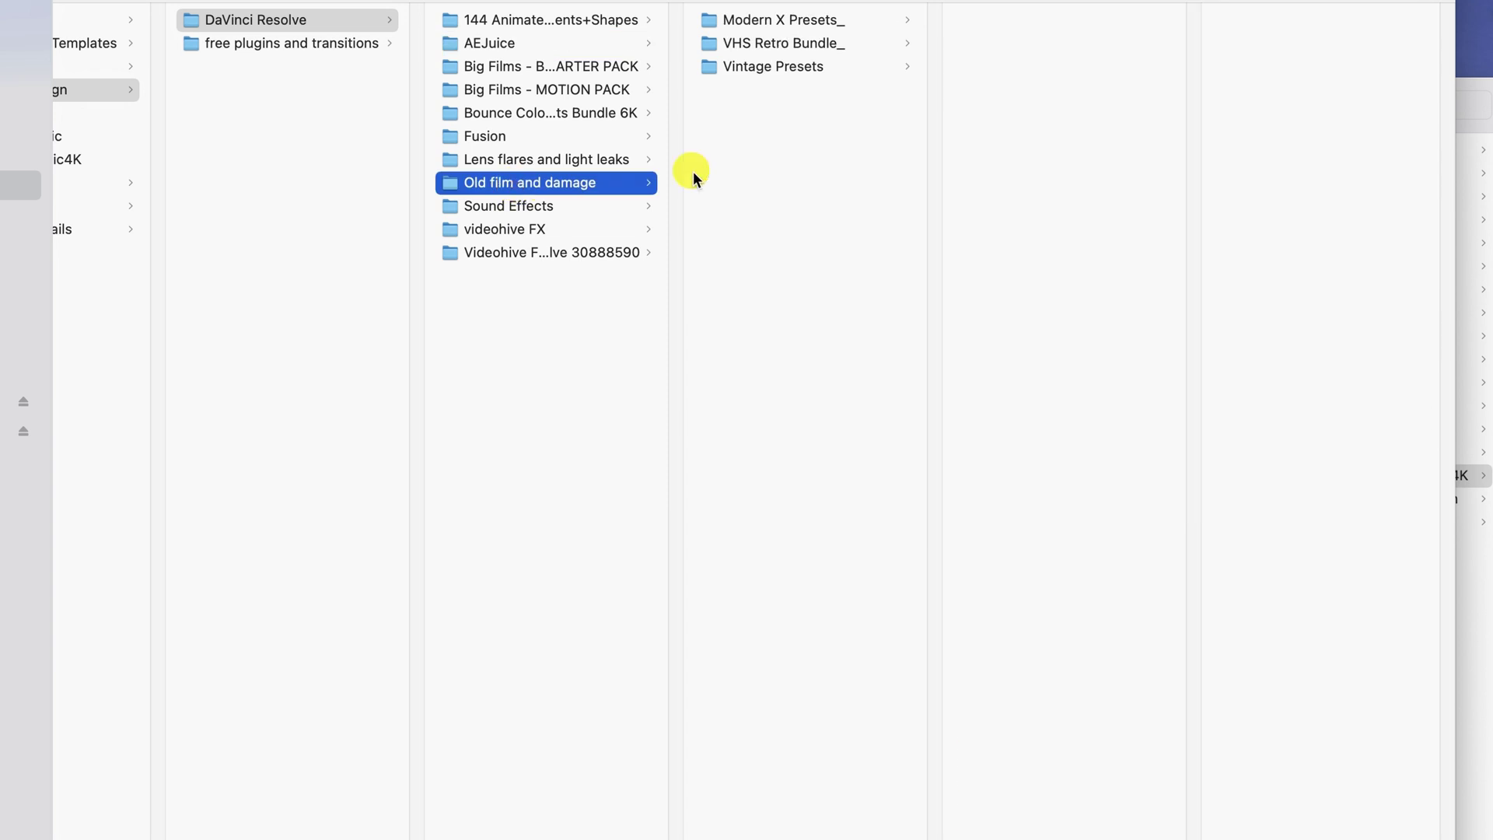
left_click(768, 43)
left_click(991, 111)
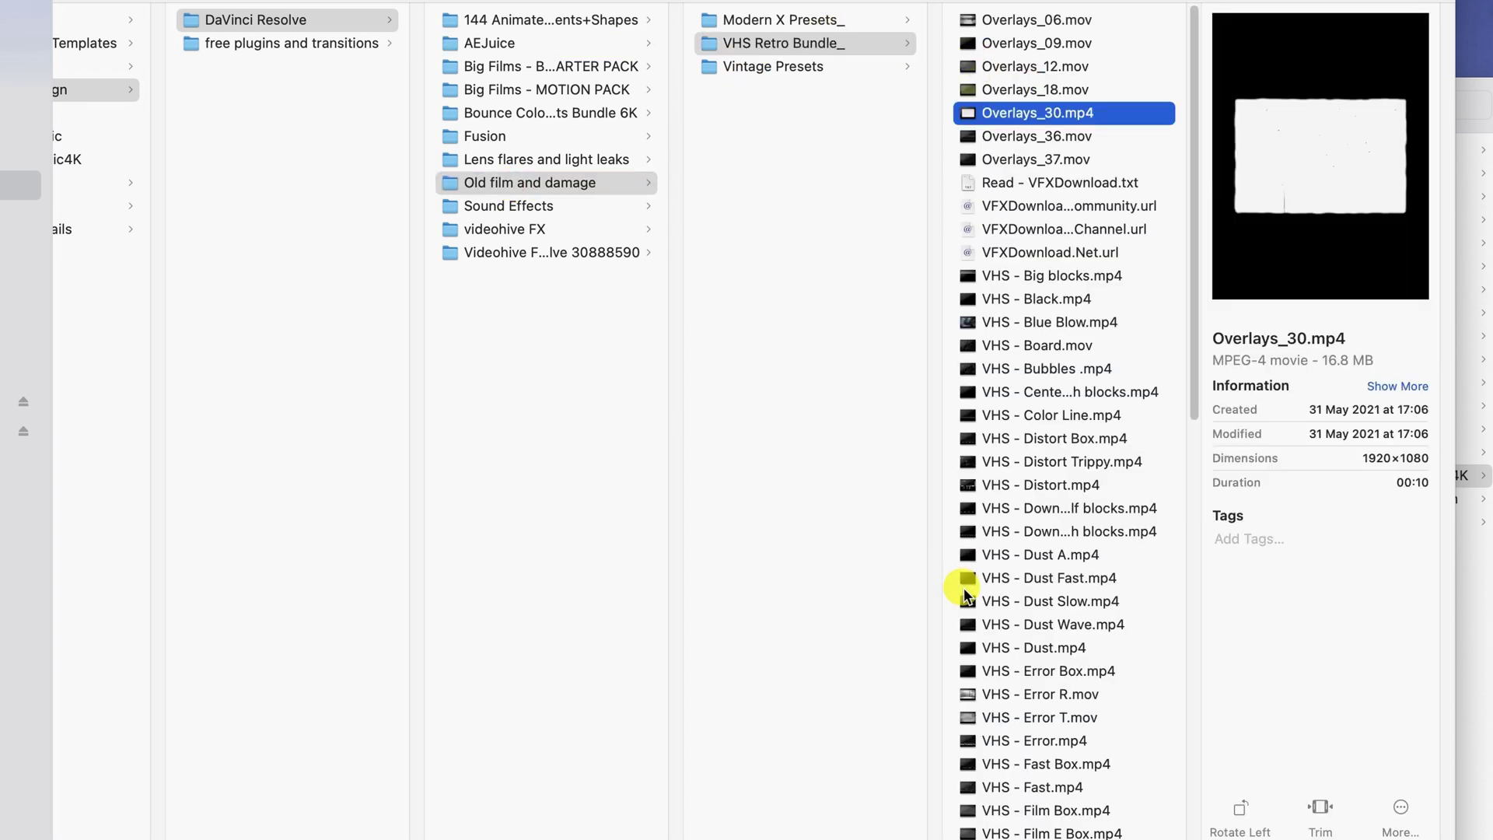
left_click(990, 578)
key("space")
key("space")
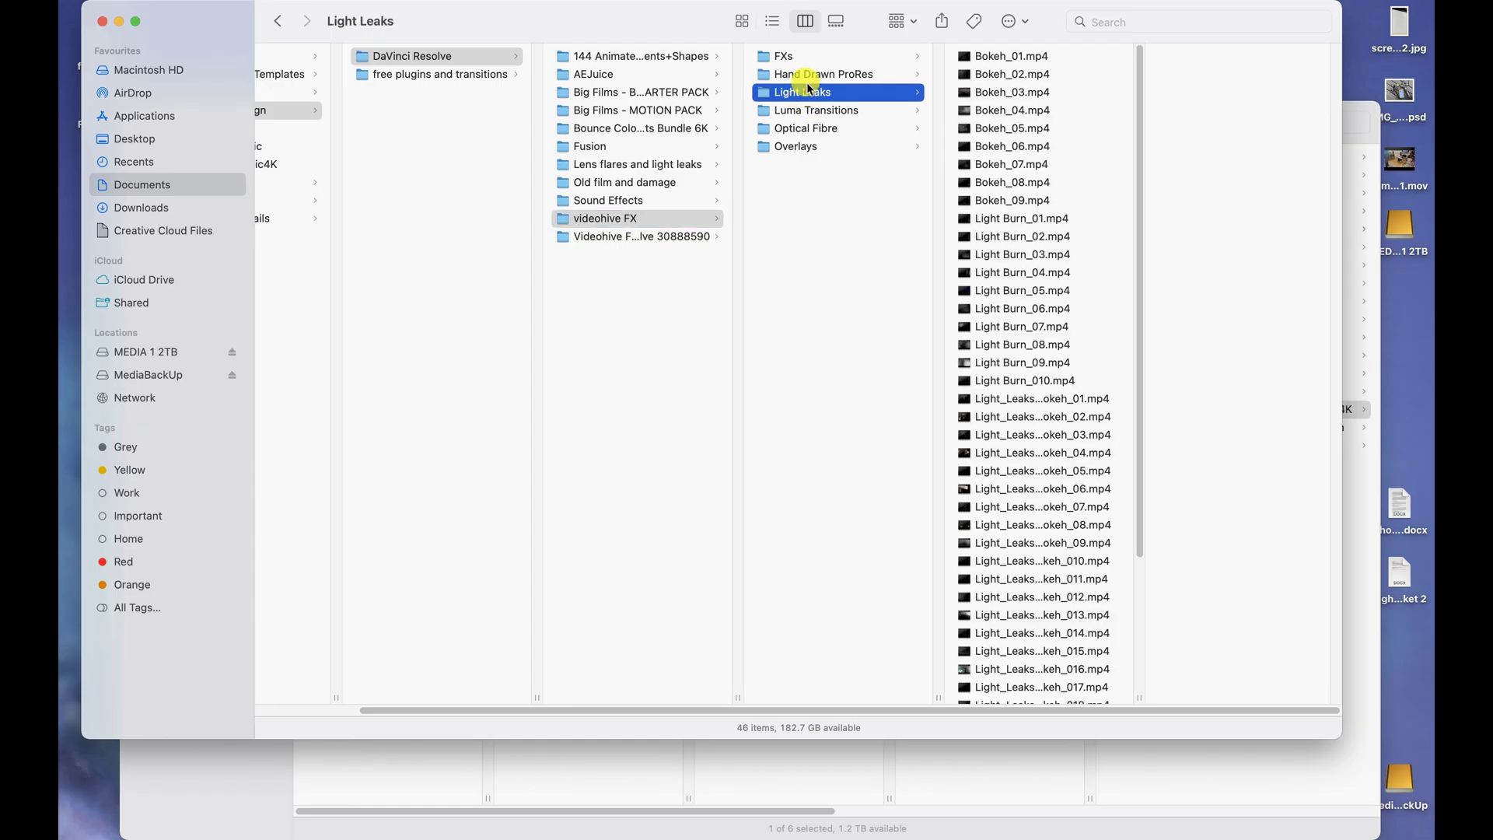
left_click(816, 74)
left_click(1034, 200)
key("space")
key("space")
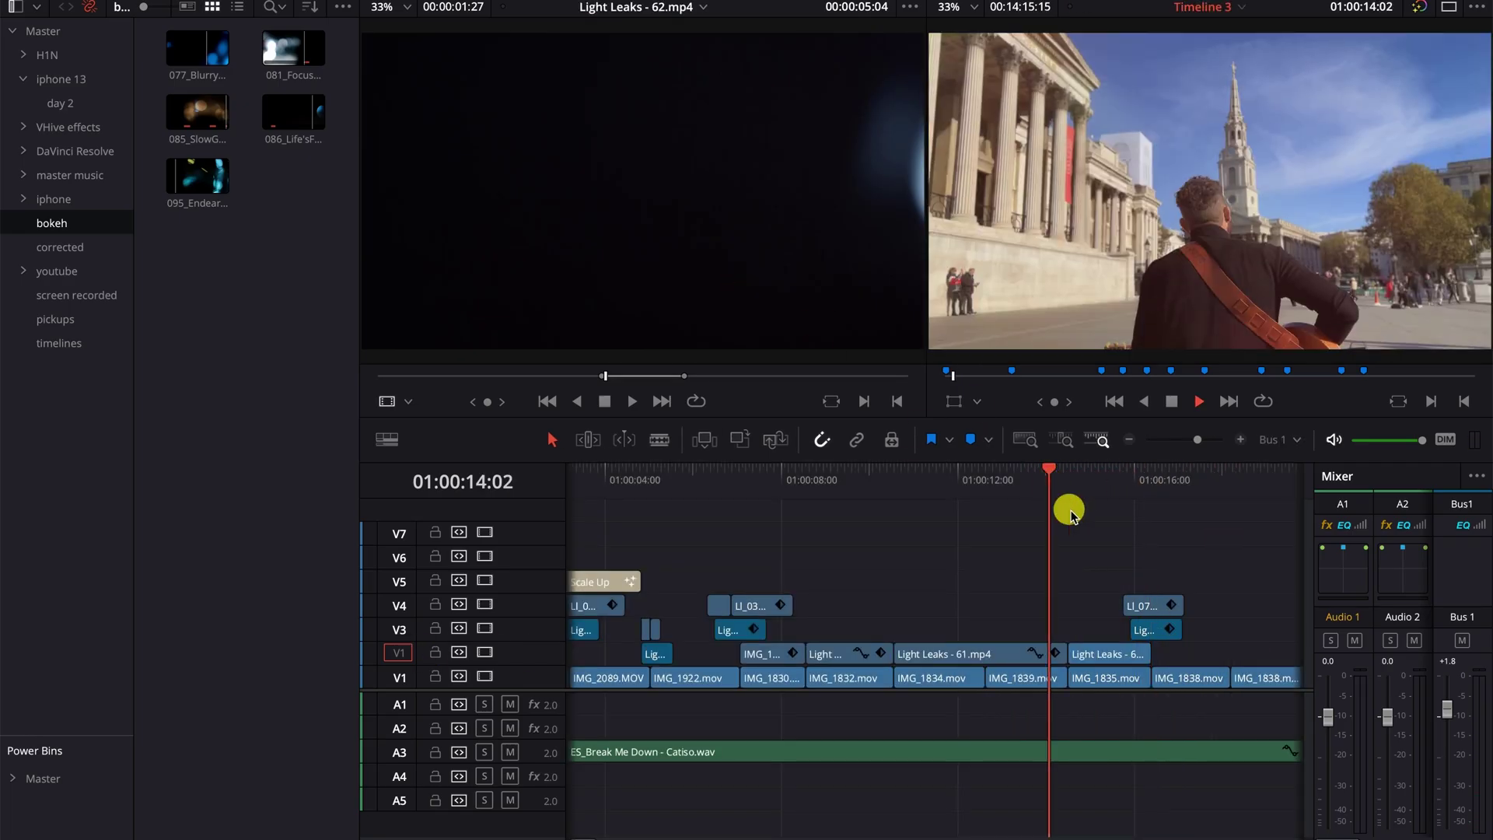
Step: Set the timeline light leaks clip's Composite Mode to Screen
left_click_drag(1066, 506, 1104, 502)
double_click(1109, 653)
left_click(1328, 267)
left_click(1289, 408)
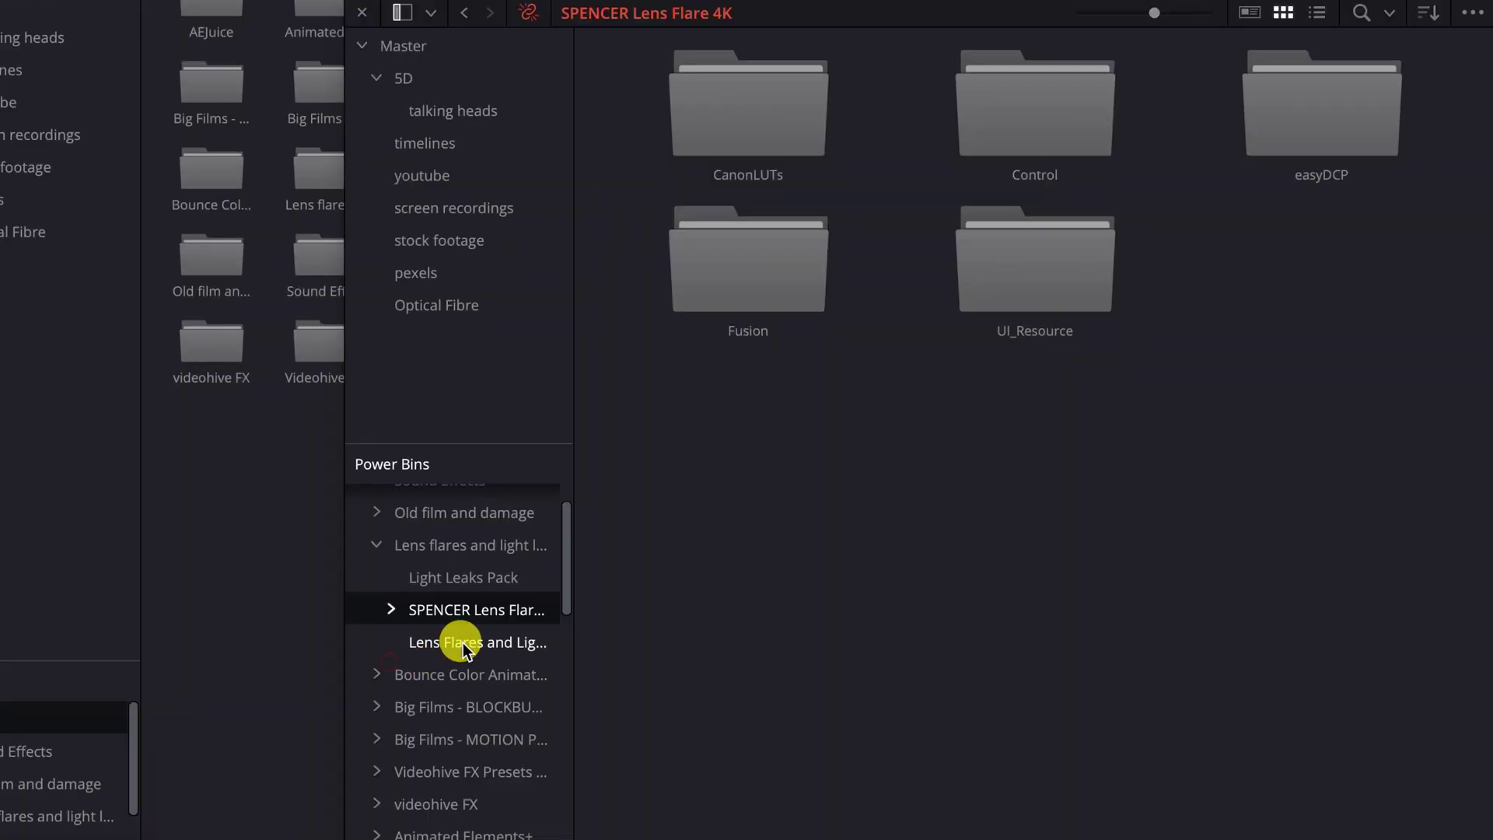
Step: Browse the Lens Flares, Big Films 3 - BLASTS and Cyberpunk Glitch Texture power bins
left_click(463, 643)
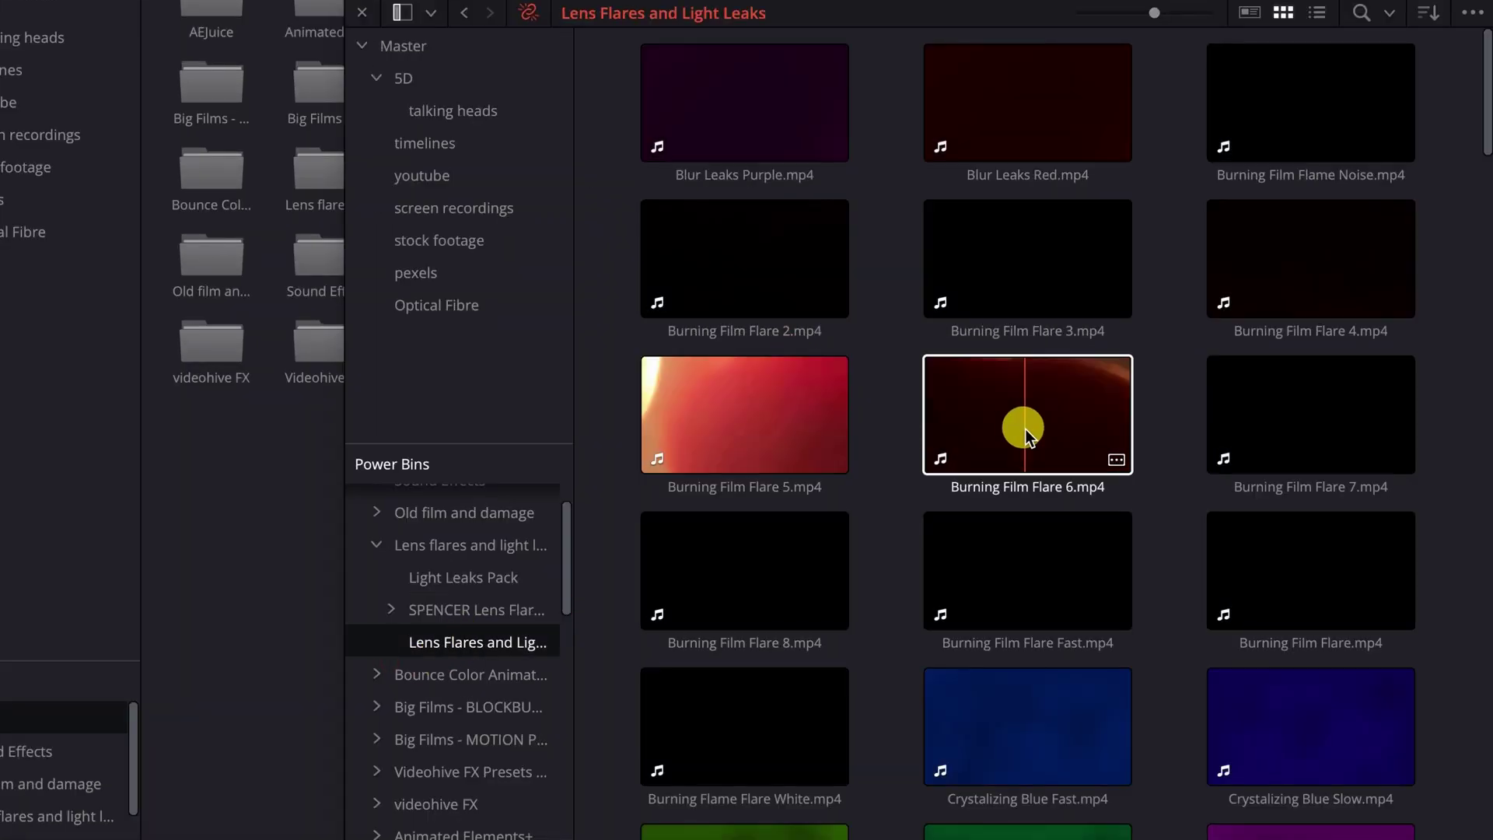
left_click(375, 707)
left_click(459, 804)
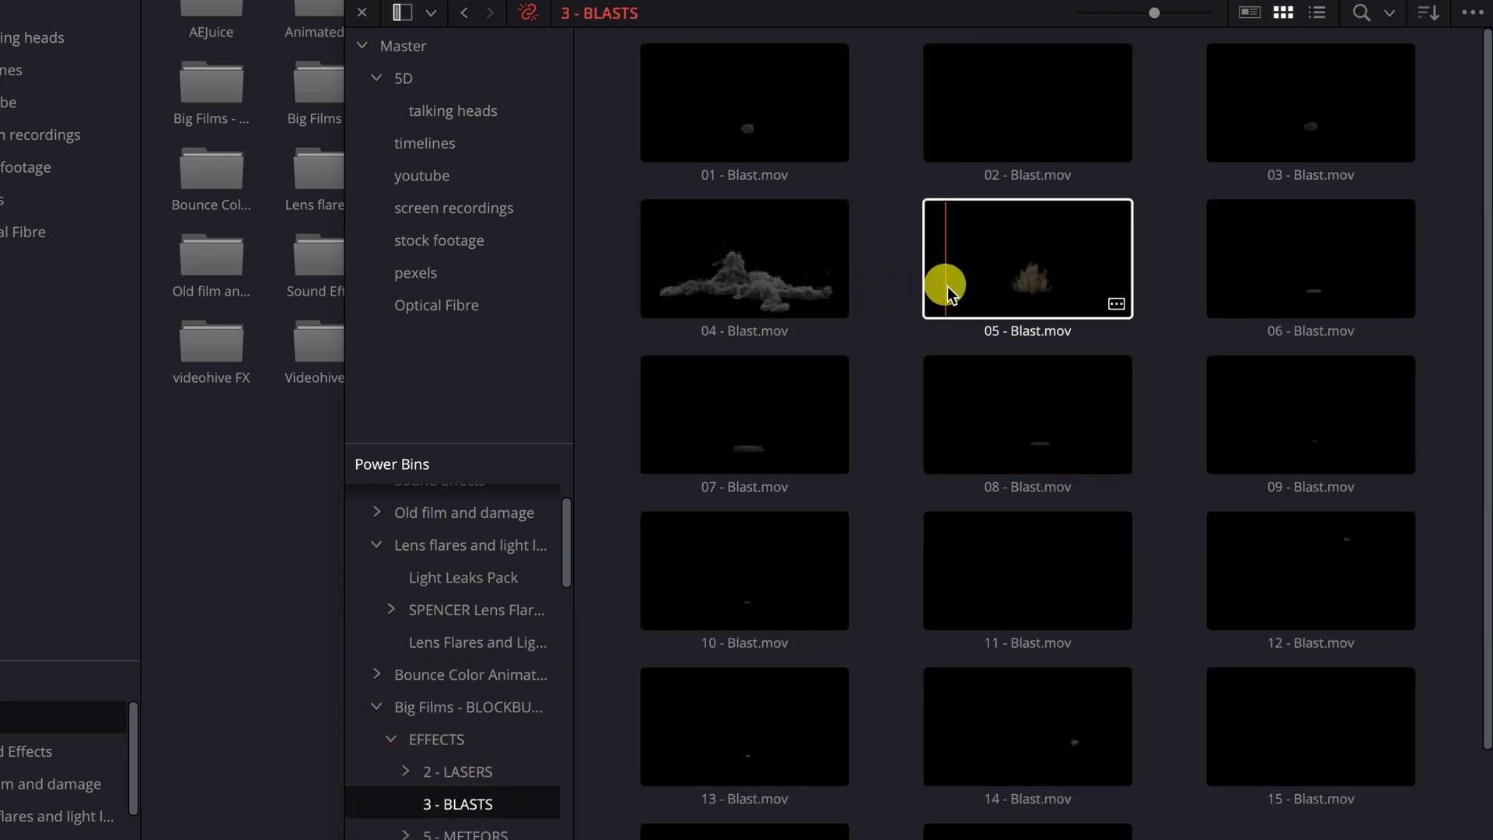
scroll(382, 574, "down", 5)
left_click(376, 545)
left_click(418, 640)
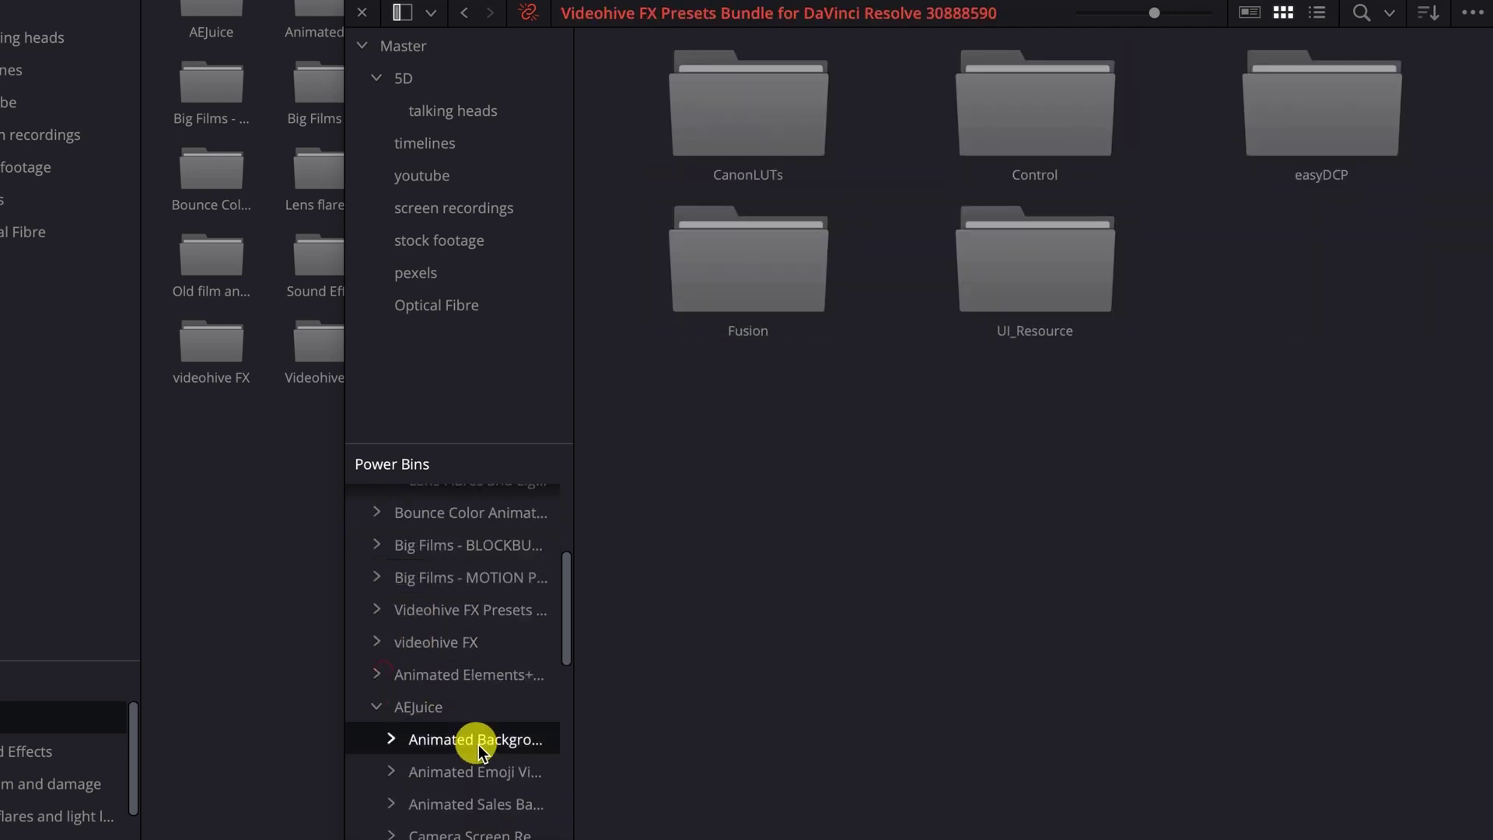
left_click(478, 741)
scroll(479, 700, "down", 3)
left_click(476, 632)
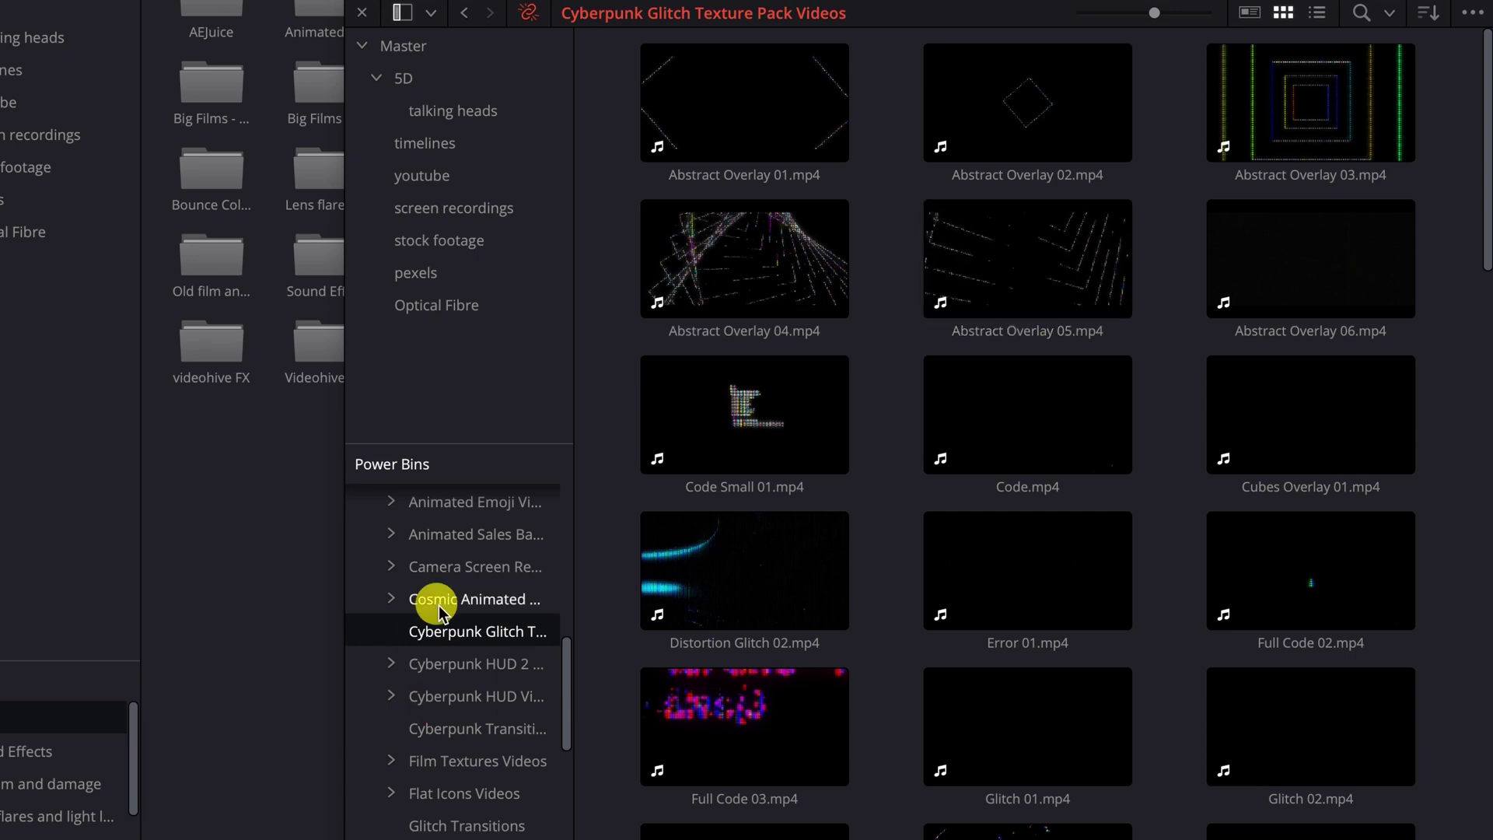
Step: Browse Screen Recording, Cyberpunk, Glitch and Monster Transitions Videos bins with larger thumbnails
left_click(460, 566)
left_click(460, 630)
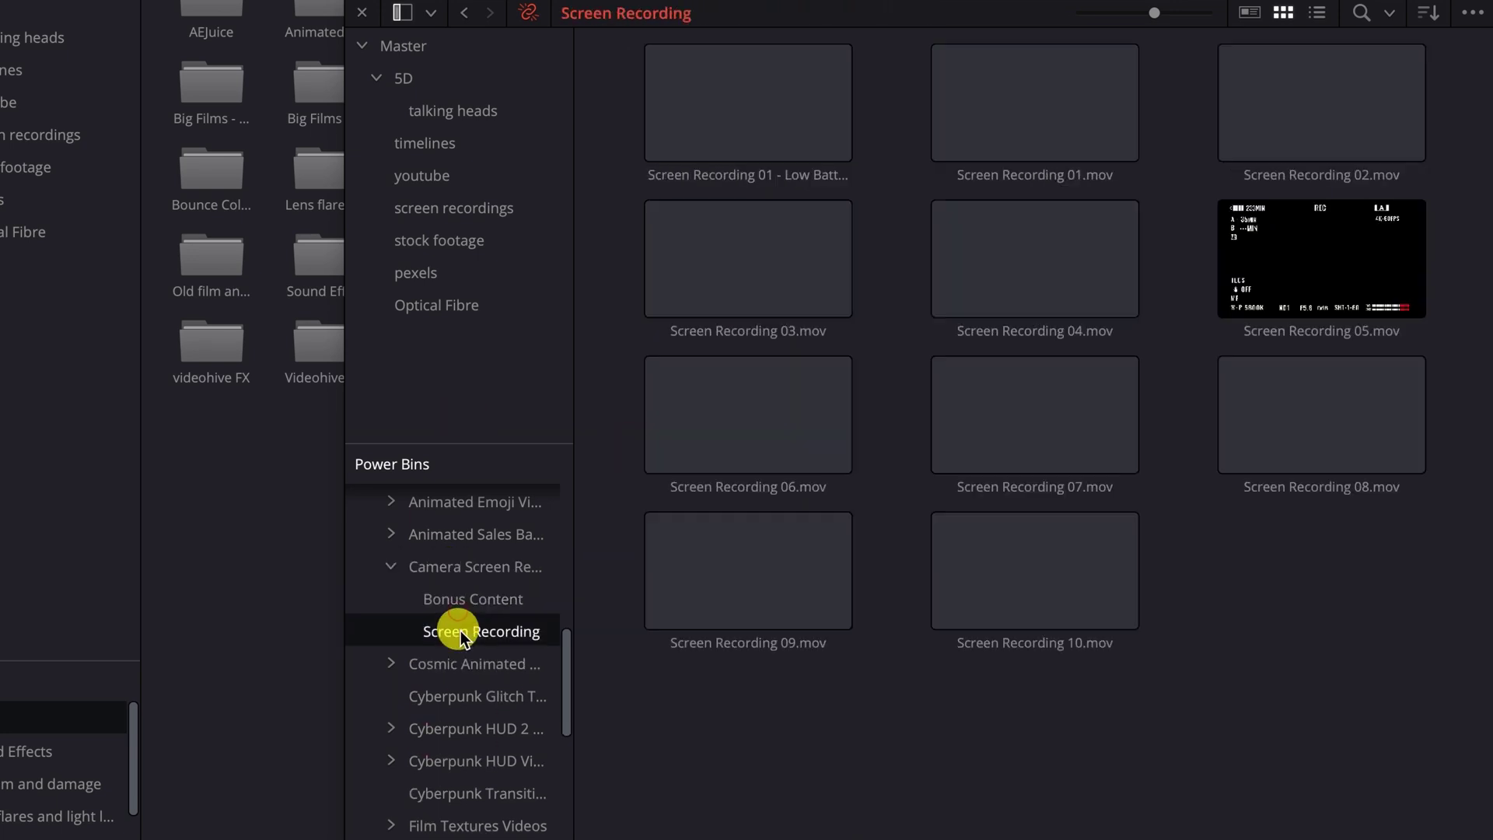
left_click(466, 599)
left_click(391, 566)
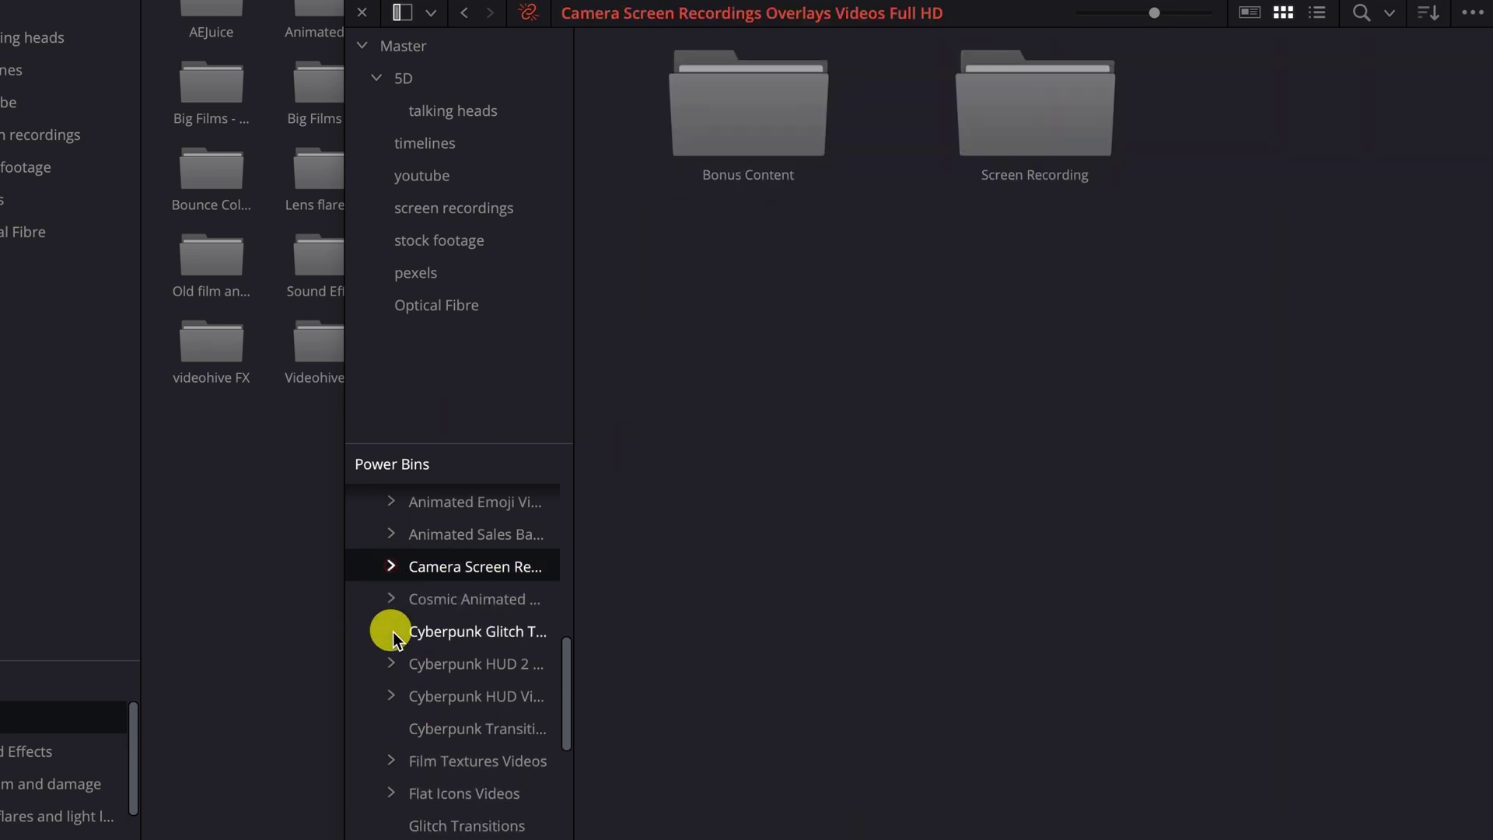
left_click(411, 716)
left_click_drag(1153, 13, 1178, 13)
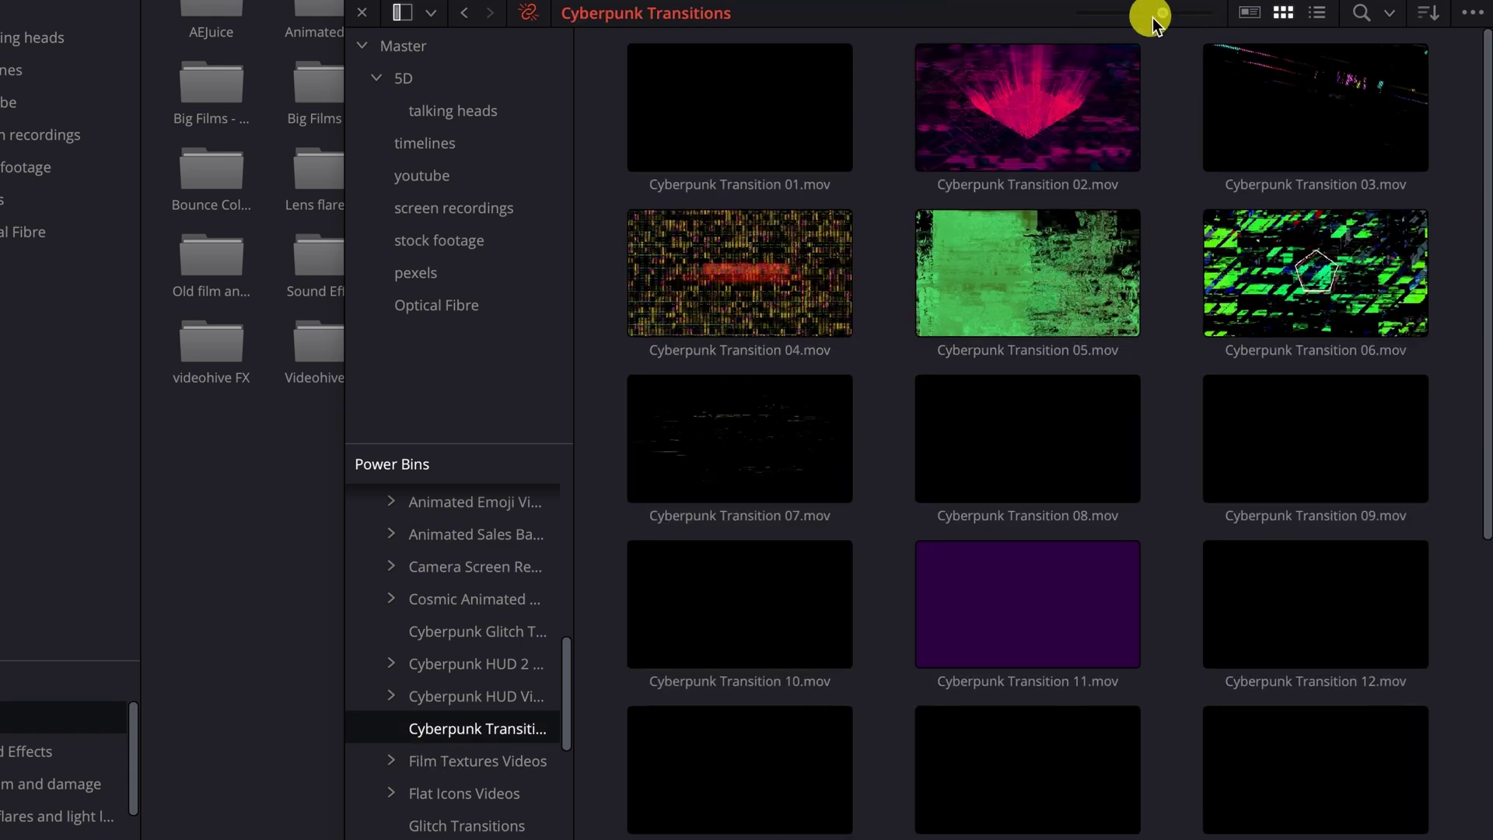
scroll(499, 616, "down", 5)
left_click(465, 609)
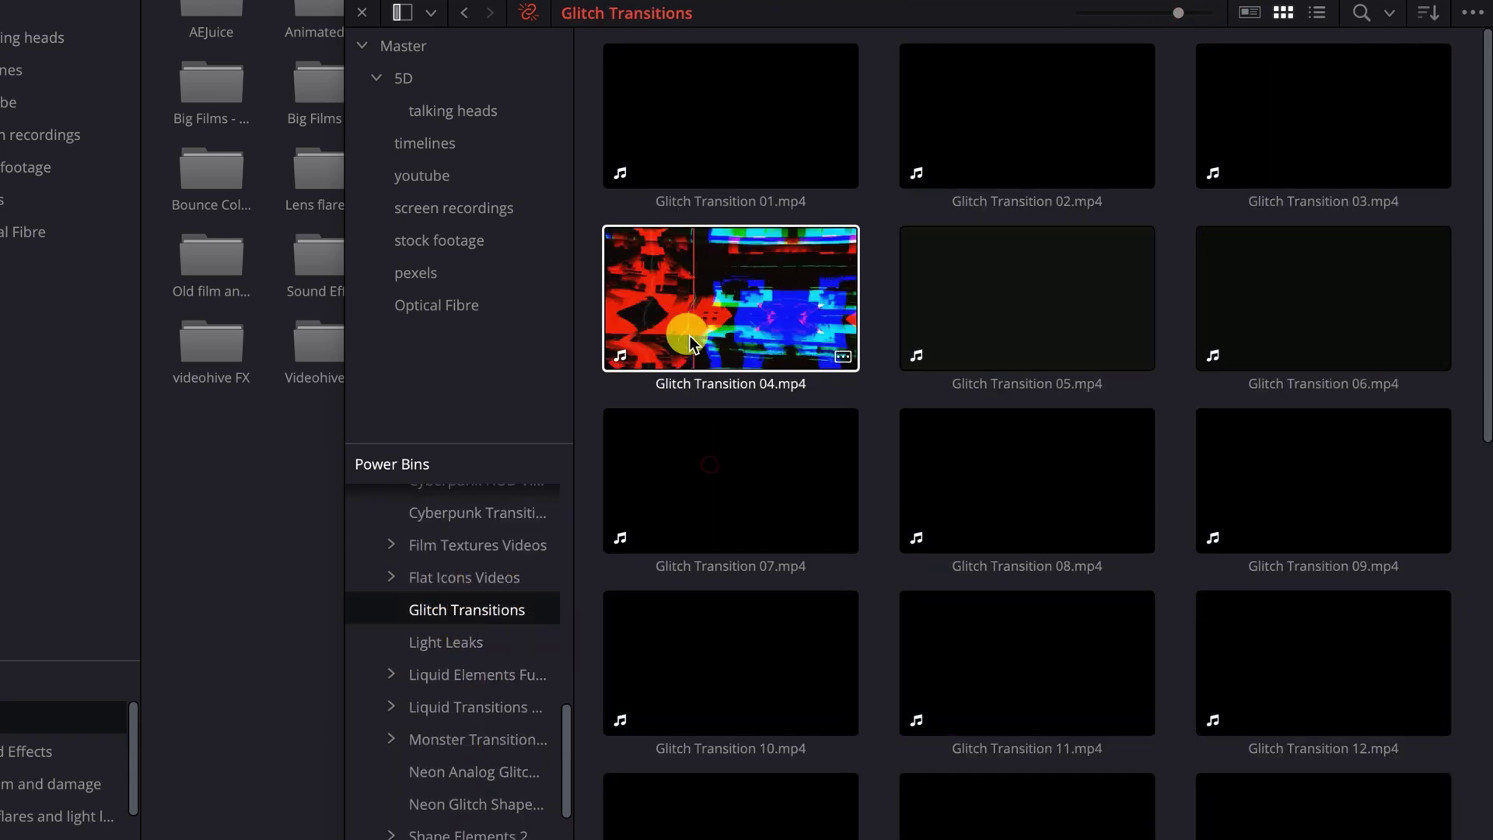
left_click(455, 740)
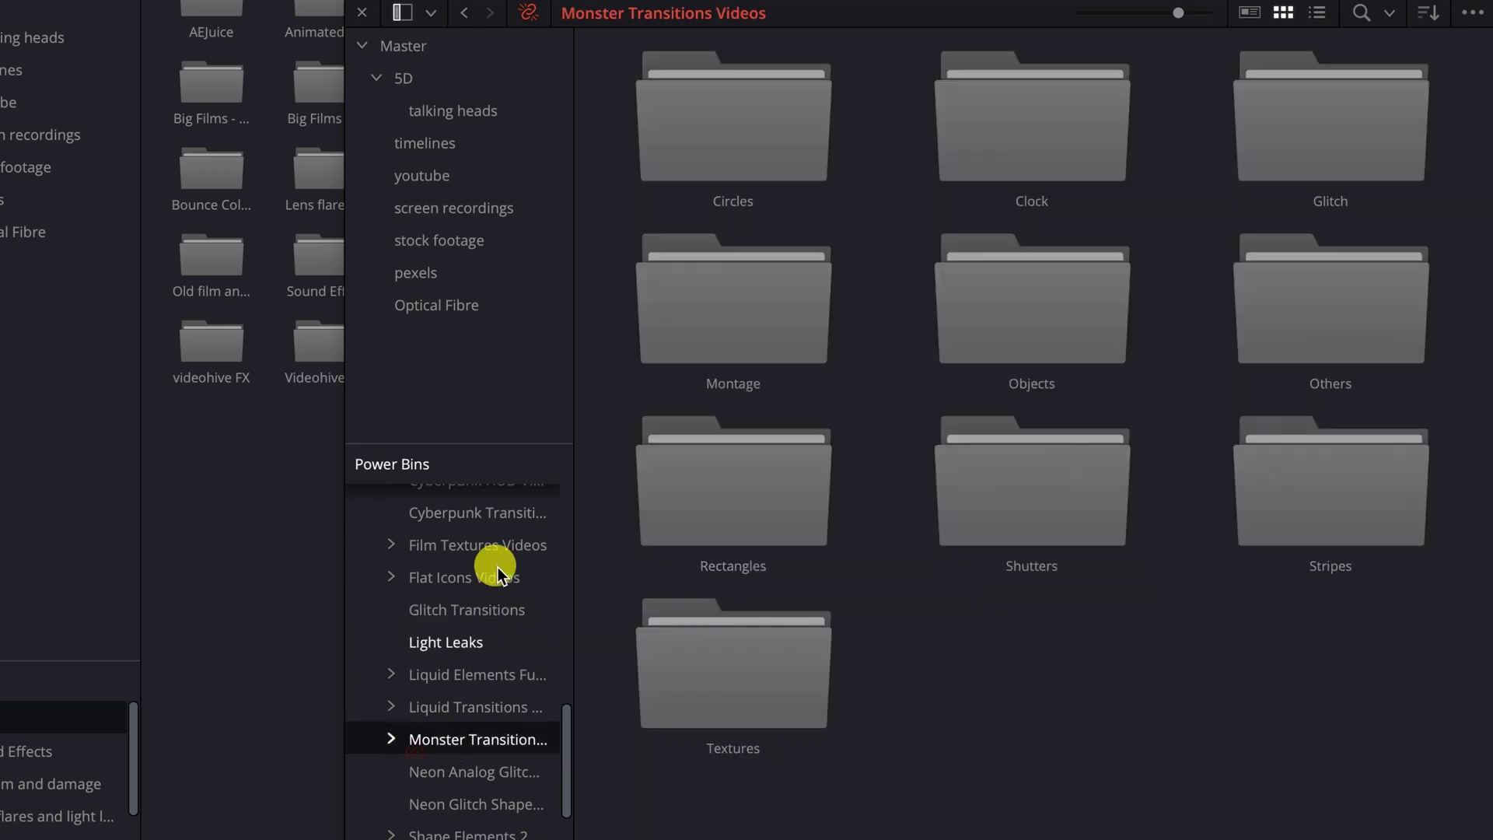